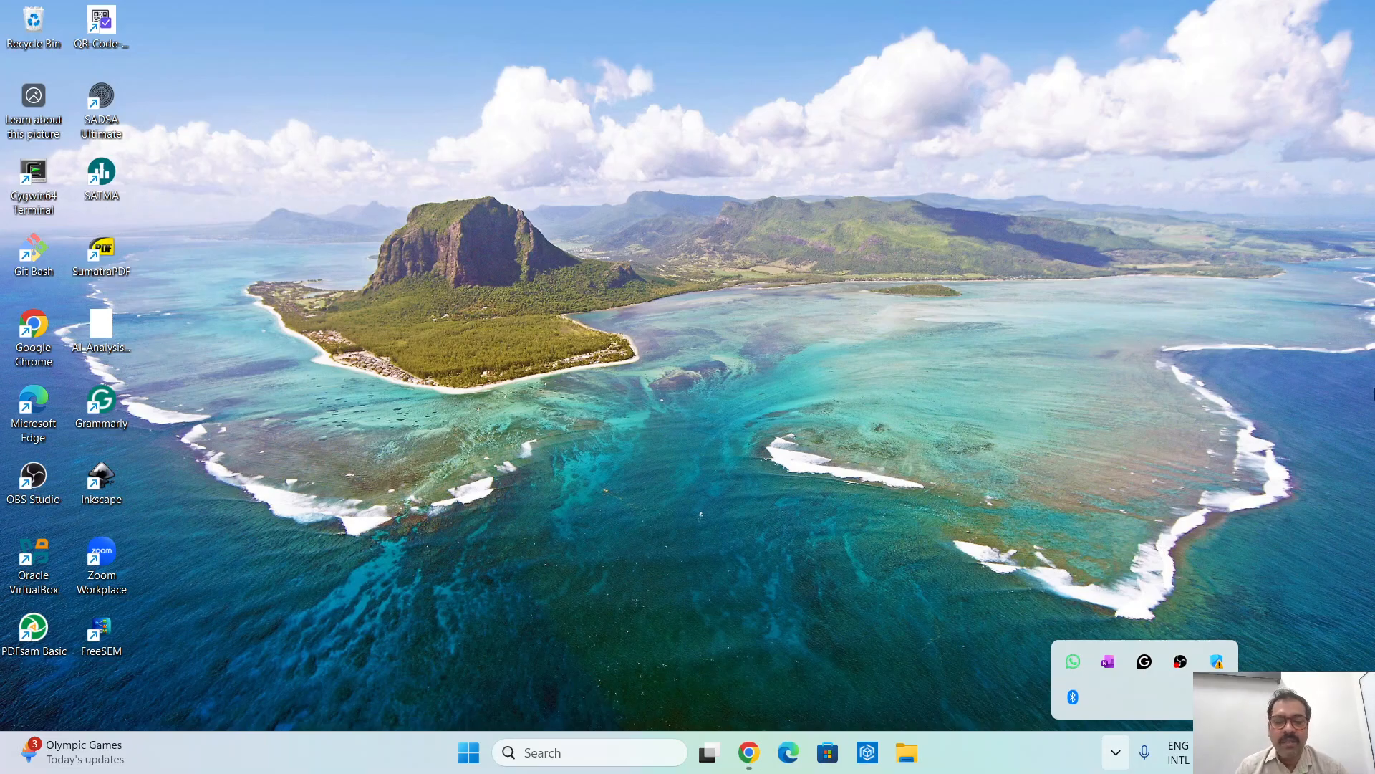
- Switch to Chrome, go to github.com/codingfigs and open the releases page of its freesem repository
key(alt+Tab)
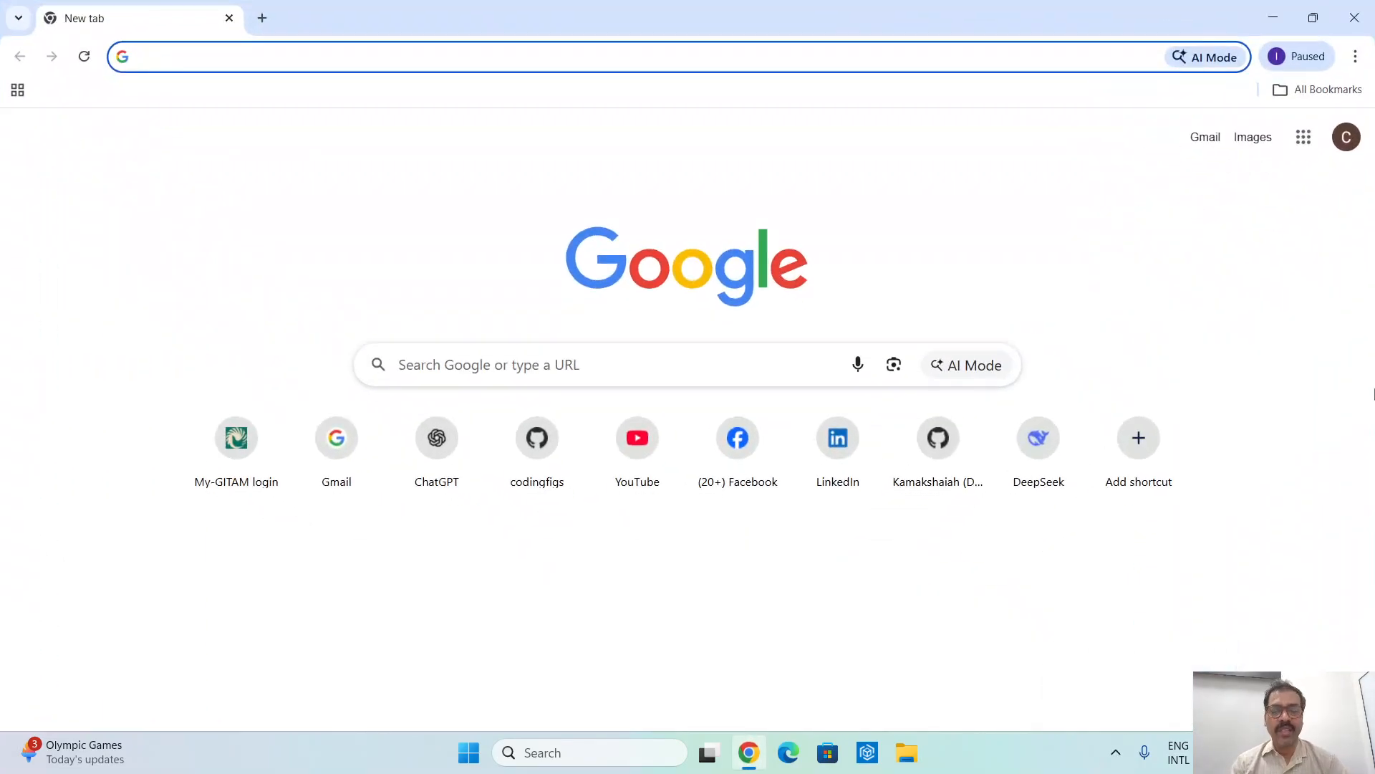
text(git)
key(Right)
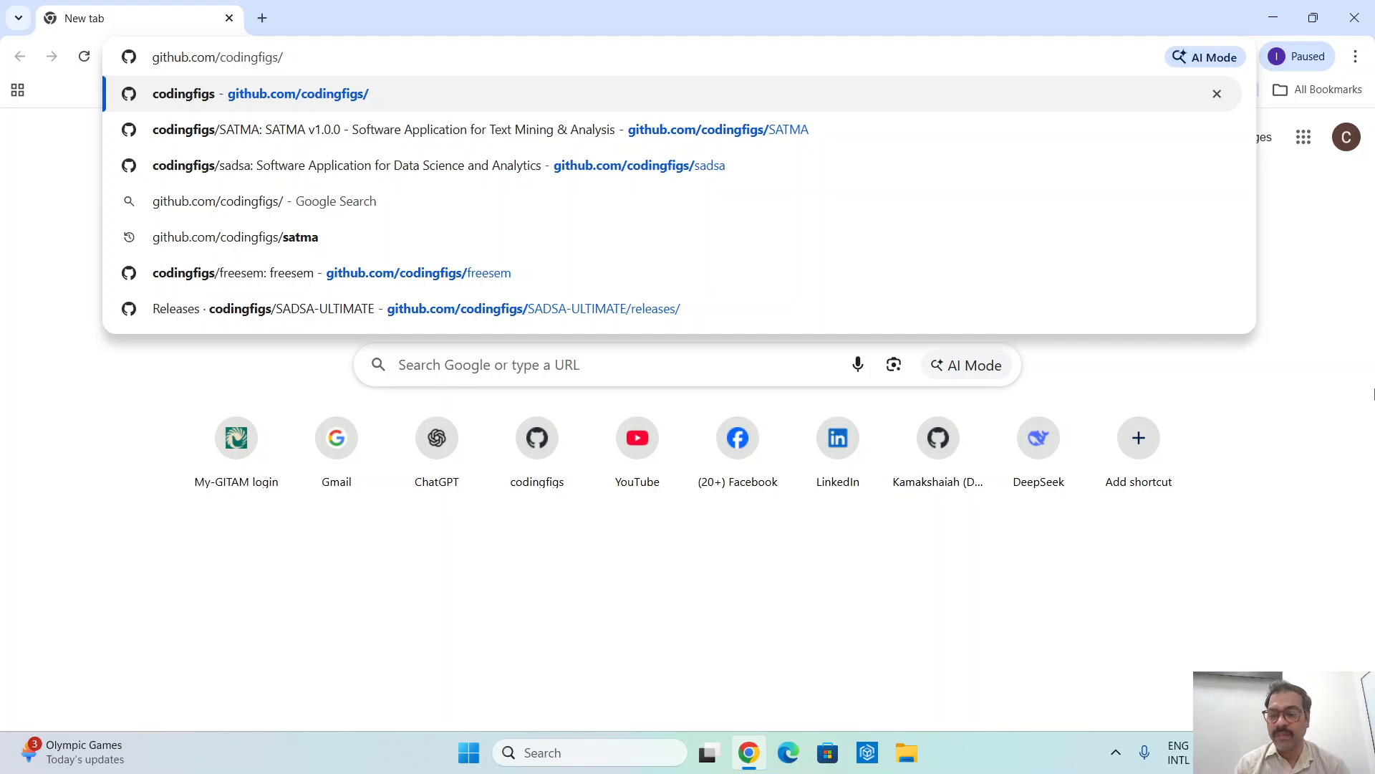
key(Return)
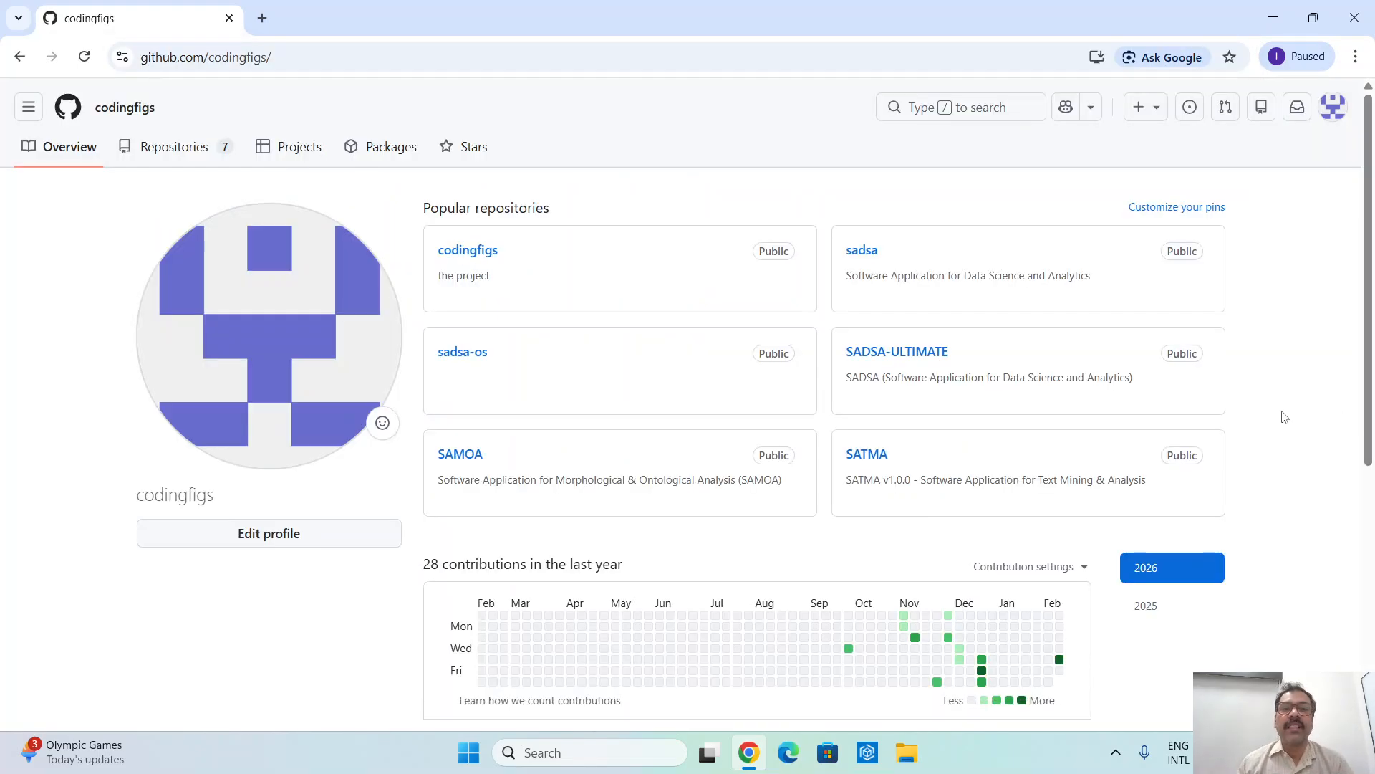
click(175, 151)
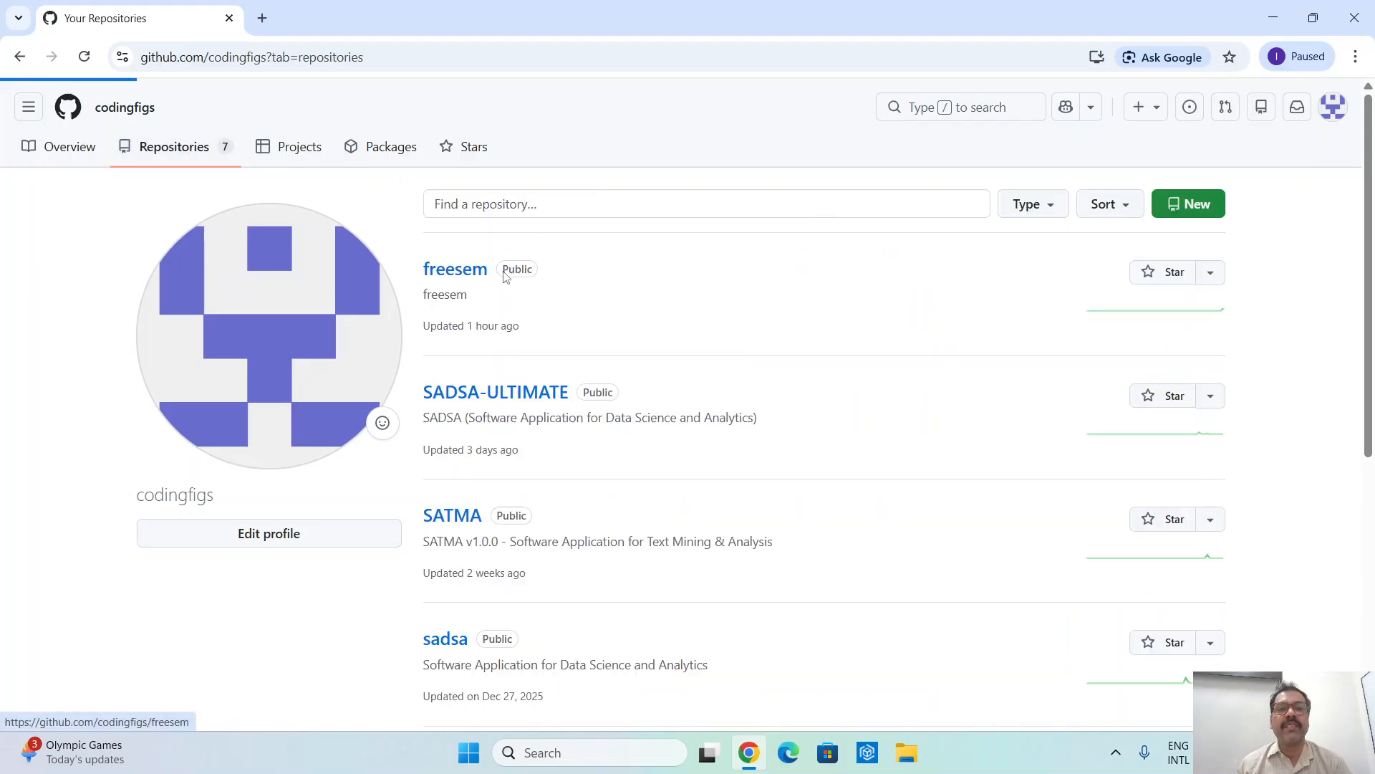
click(505, 276)
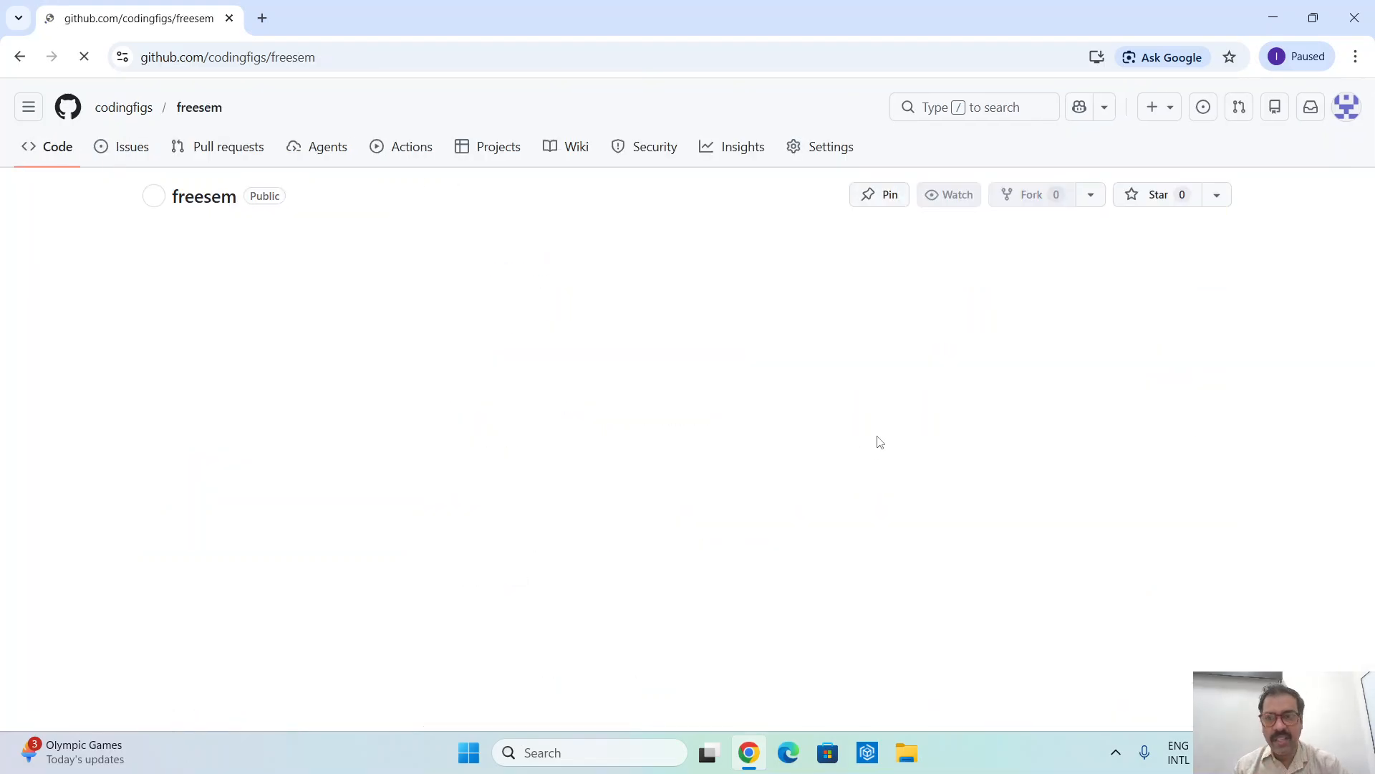
click(1006, 570)
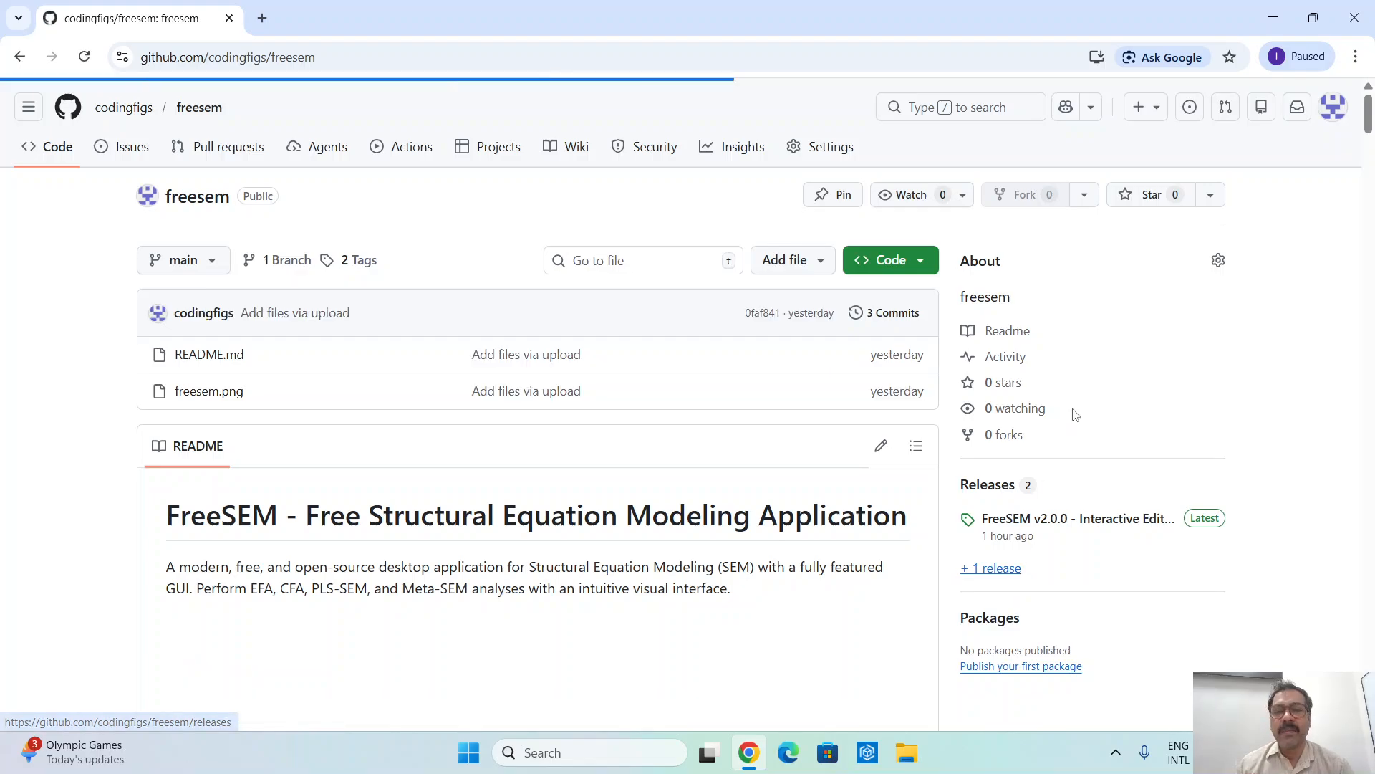
- Examine the FreeSEM v2.0.0 release notes, including features, bug fixes, system requirements and downloadable assets
scroll(680, 348, down, 2)
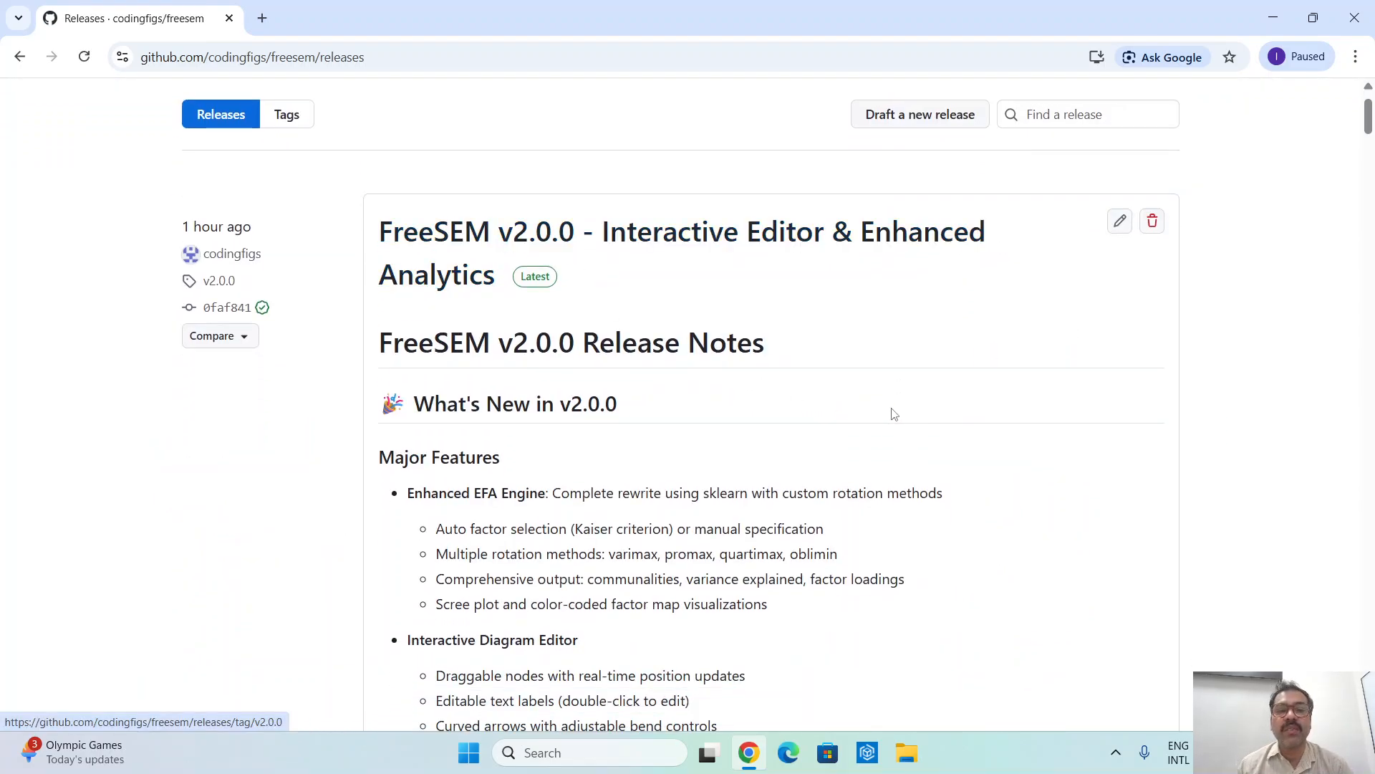
scroll(881, 430, down, 4)
drag(423, 224, 600, 507)
scroll(786, 503, down, 3)
scroll(785, 506, down, 3)
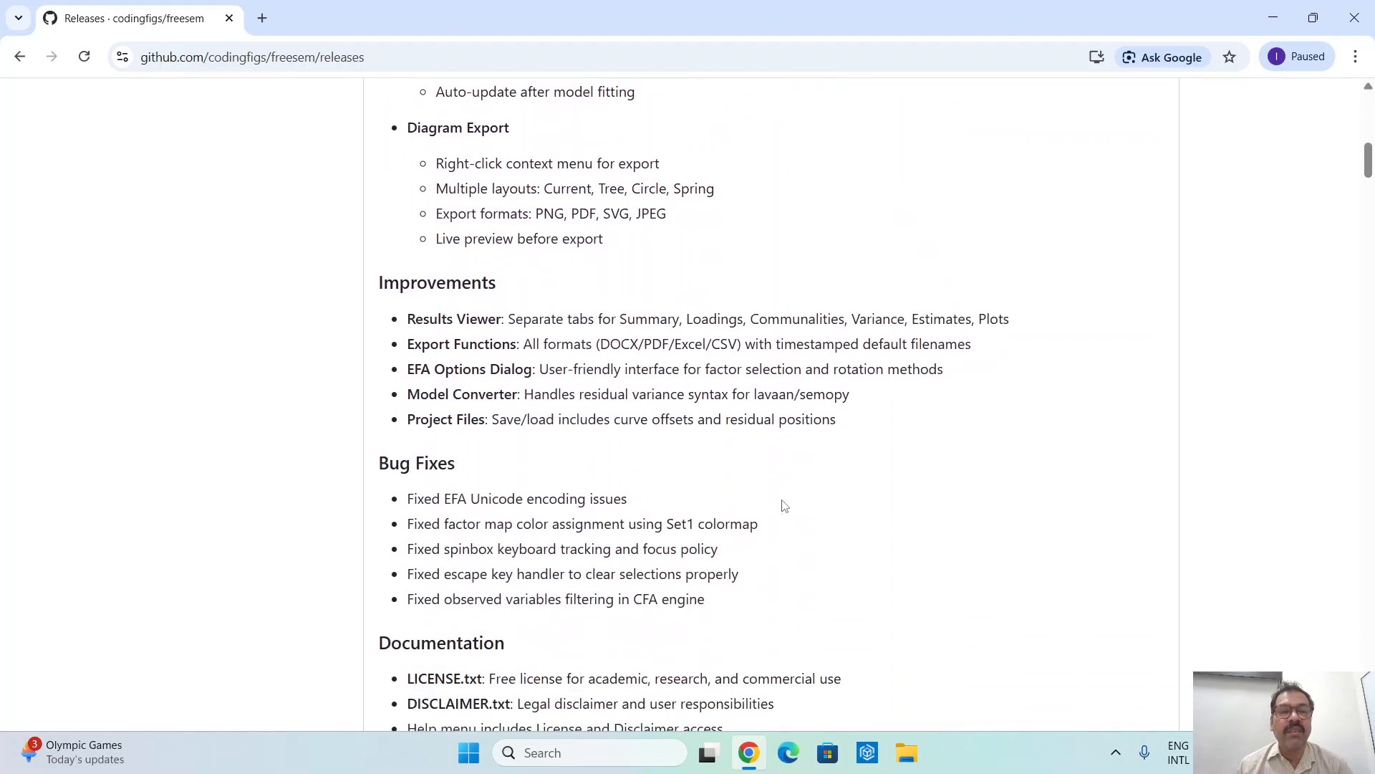
scroll(784, 506, down, 4)
drag(445, 167, 492, 216)
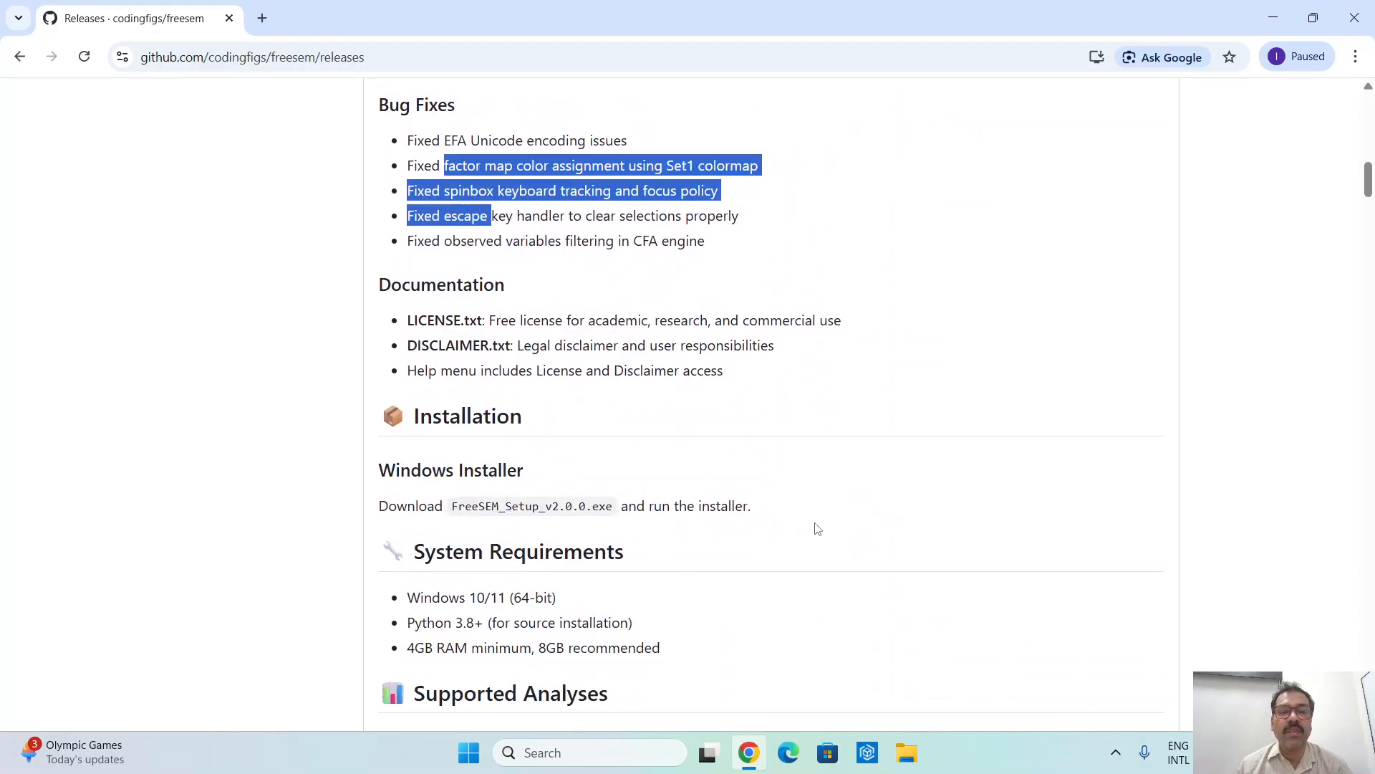
scroll(818, 529, down, 3)
scroll(817, 529, down, 14)
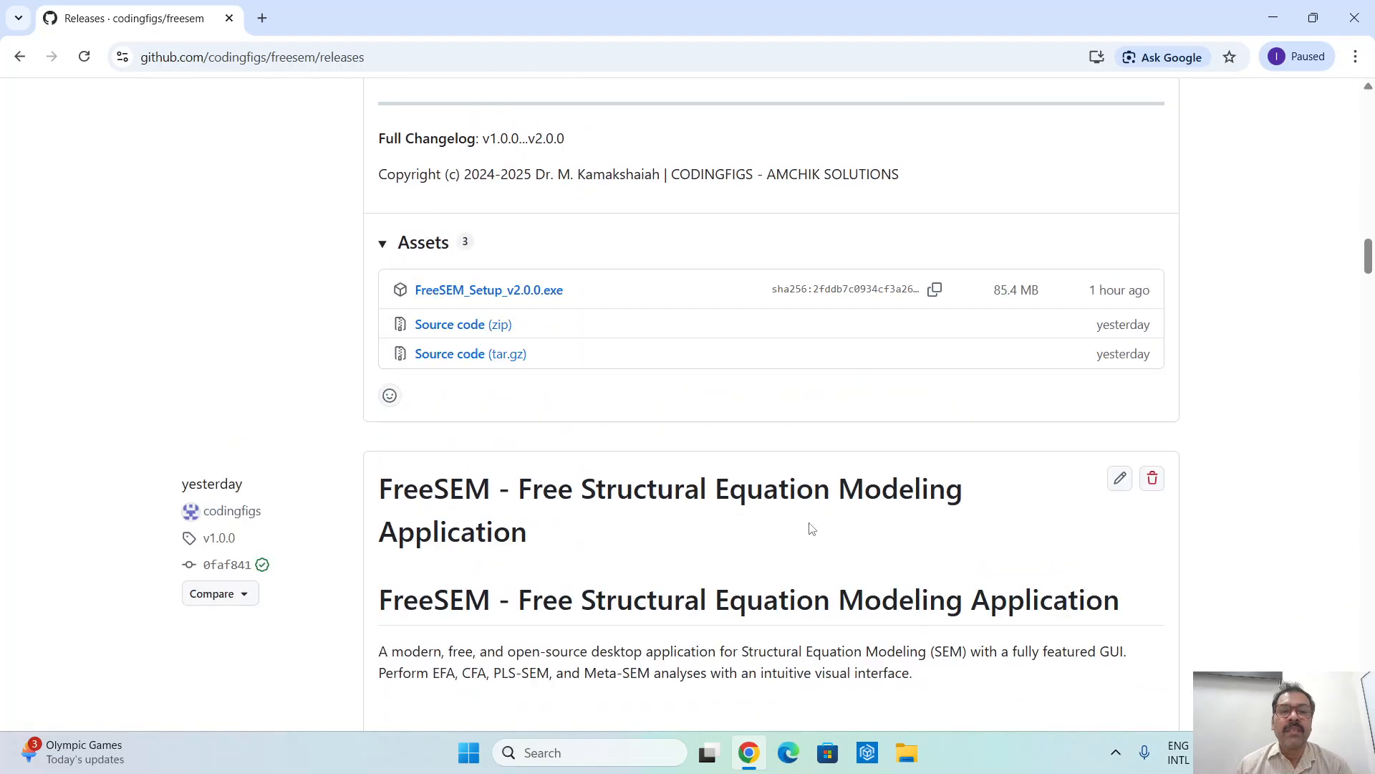
scroll(811, 529, up, 3)
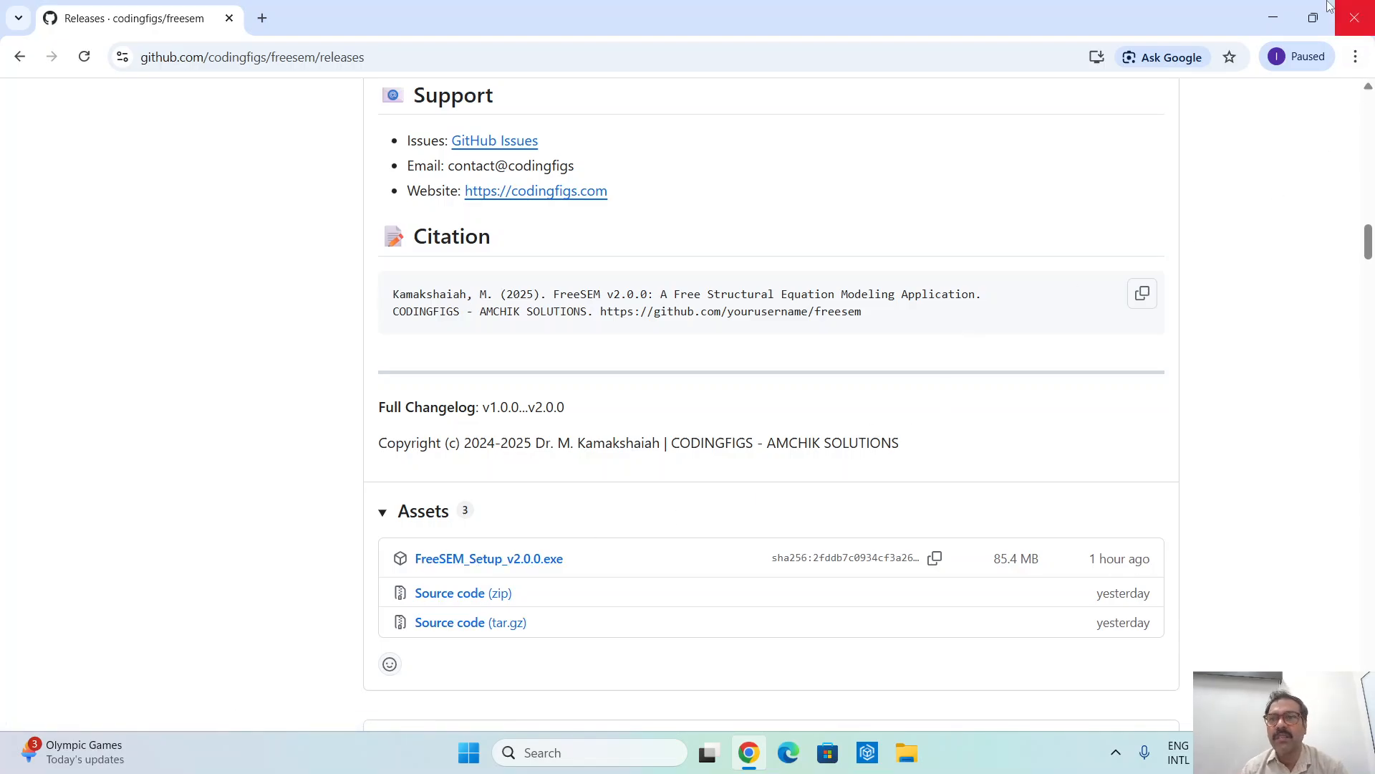
- Launch FreeSEM from the desktop and maximize its window
click(1273, 17)
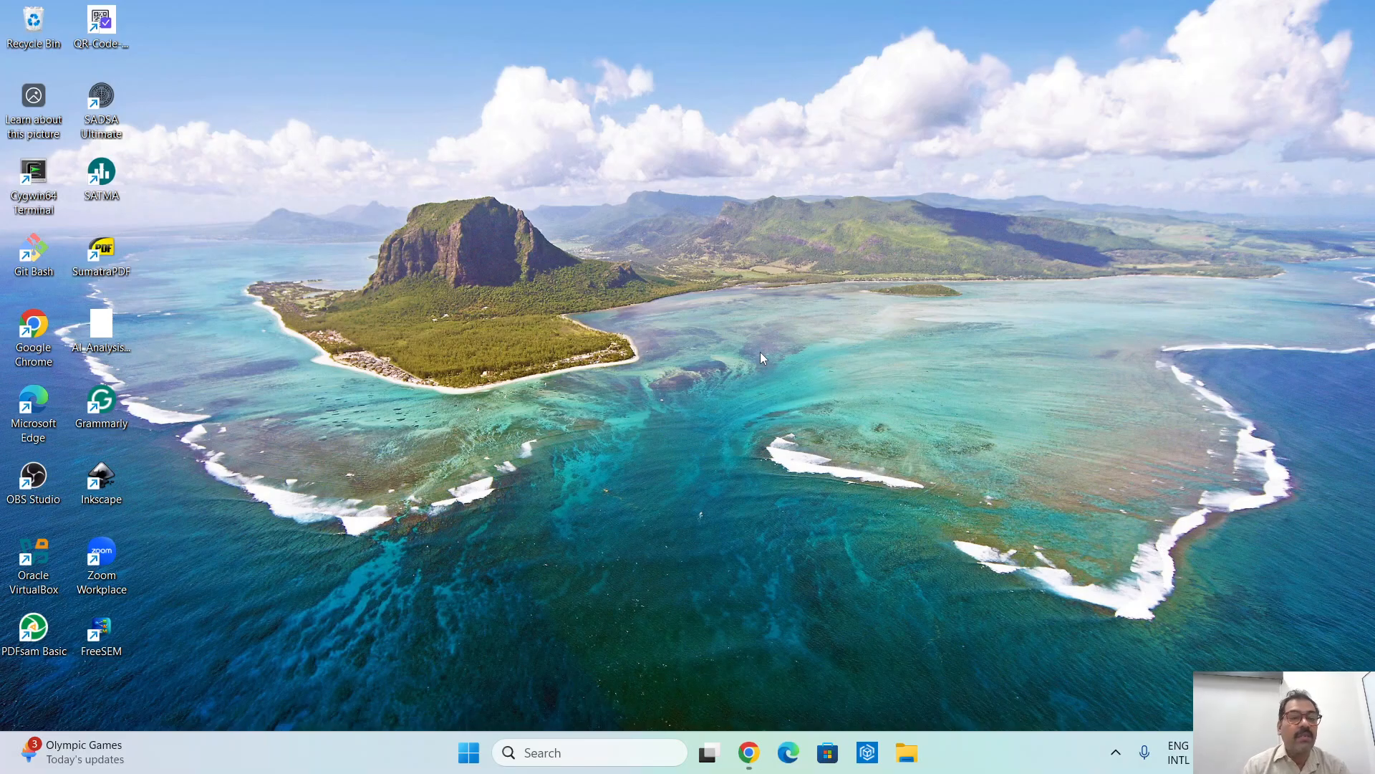
click(109, 632)
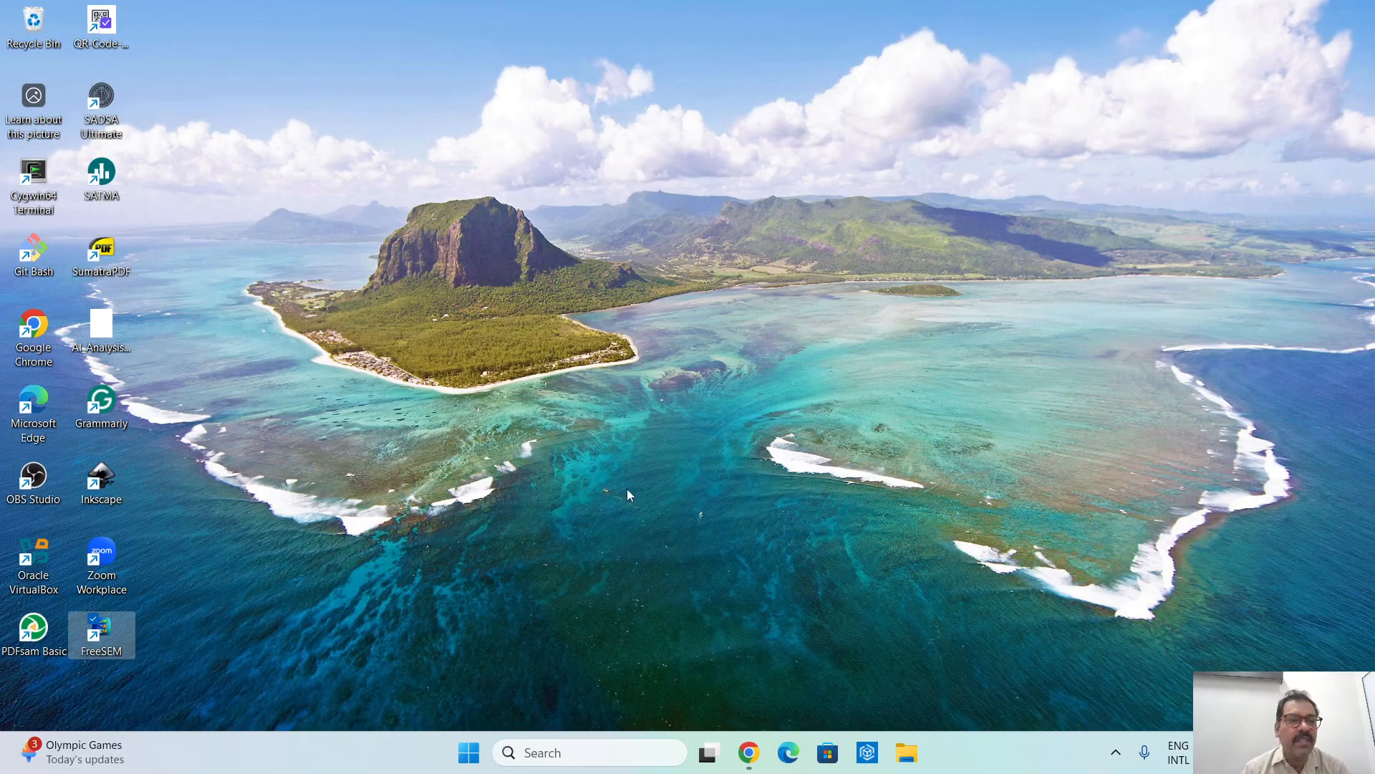
double_click(104, 637)
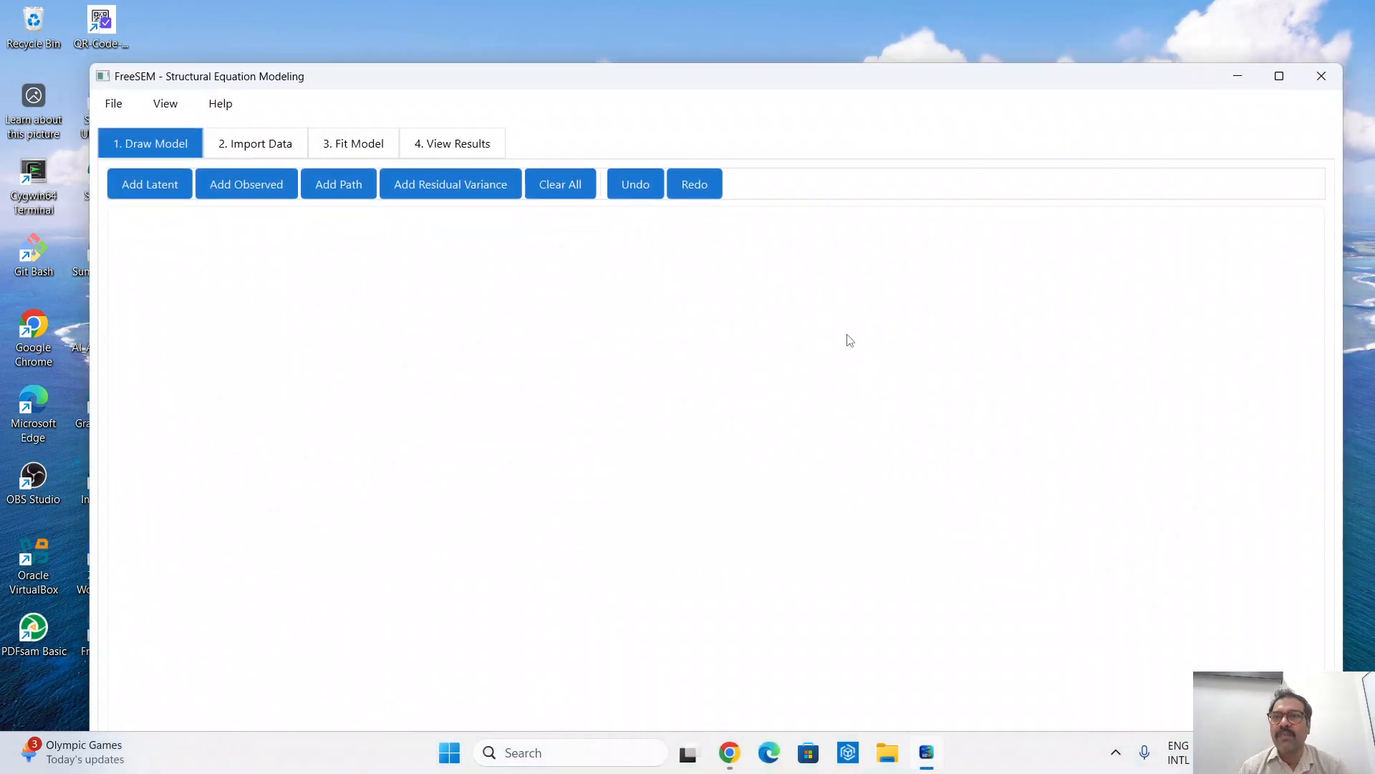
click(1277, 79)
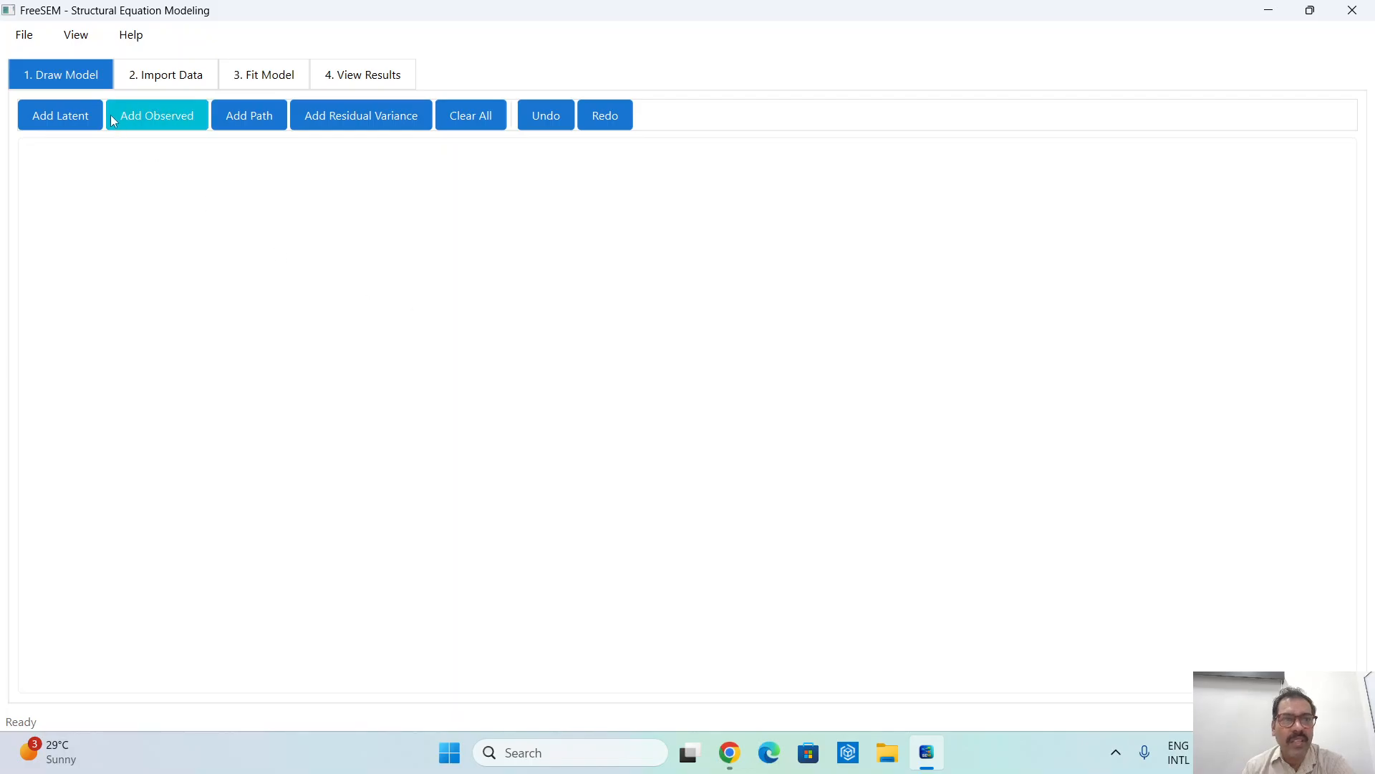
click(24, 37)
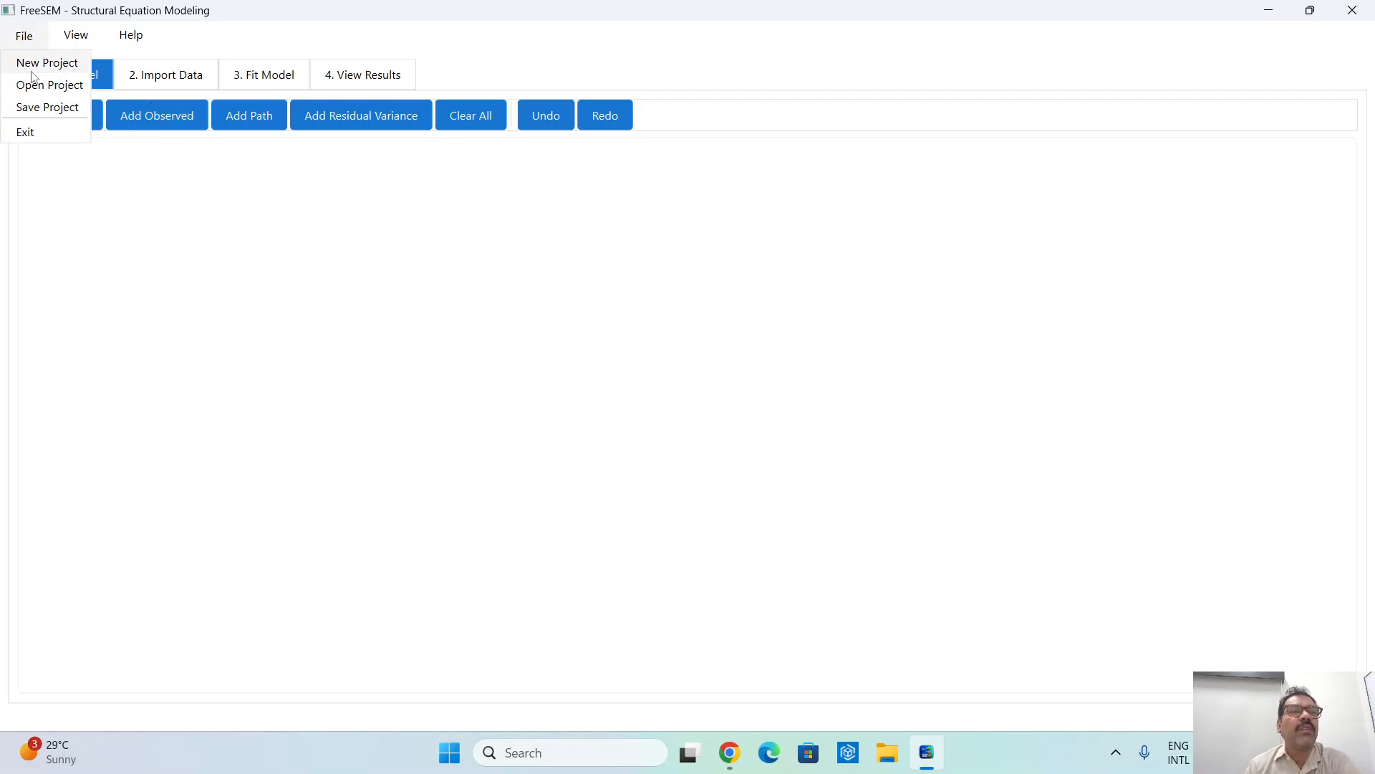
click(334, 430)
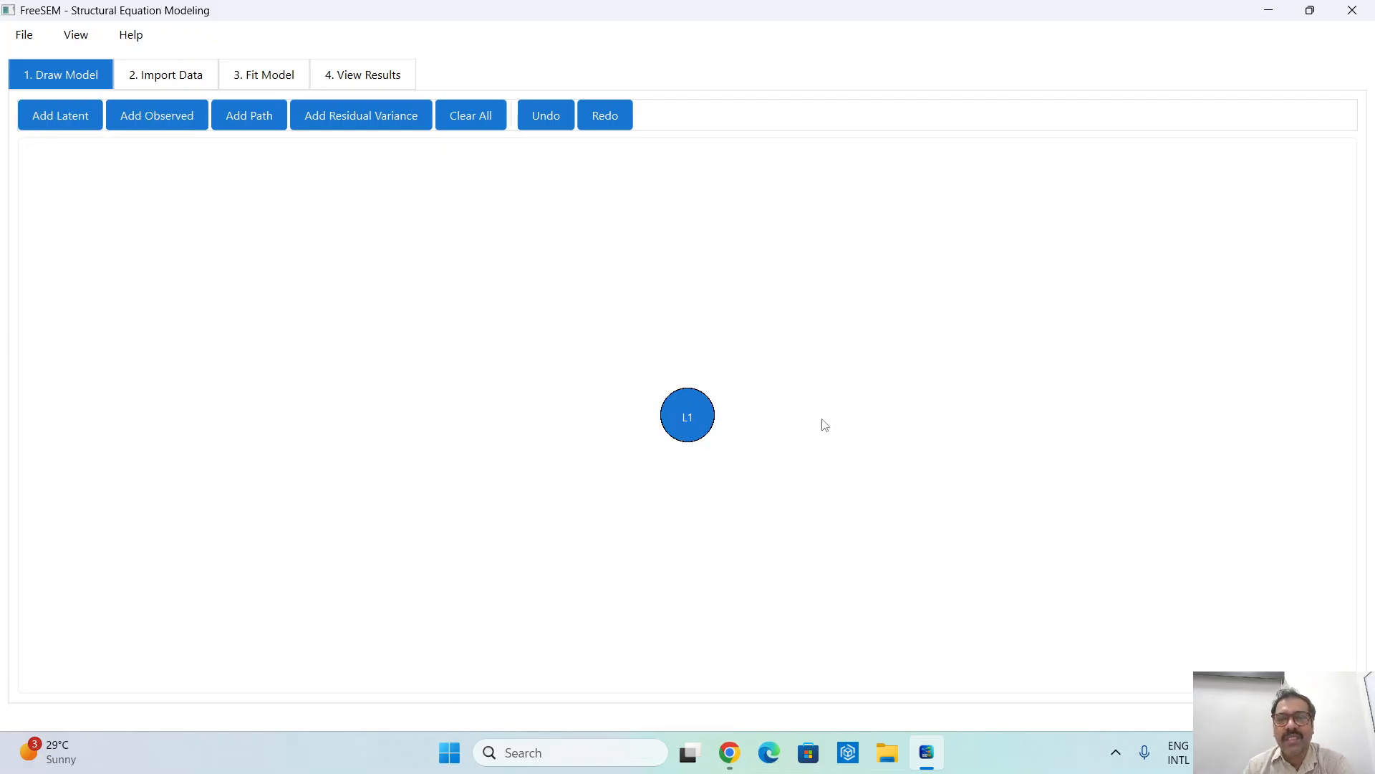
- Add two more latent variables to the model, one beside L1 and one above and between the other two
click(75, 116)
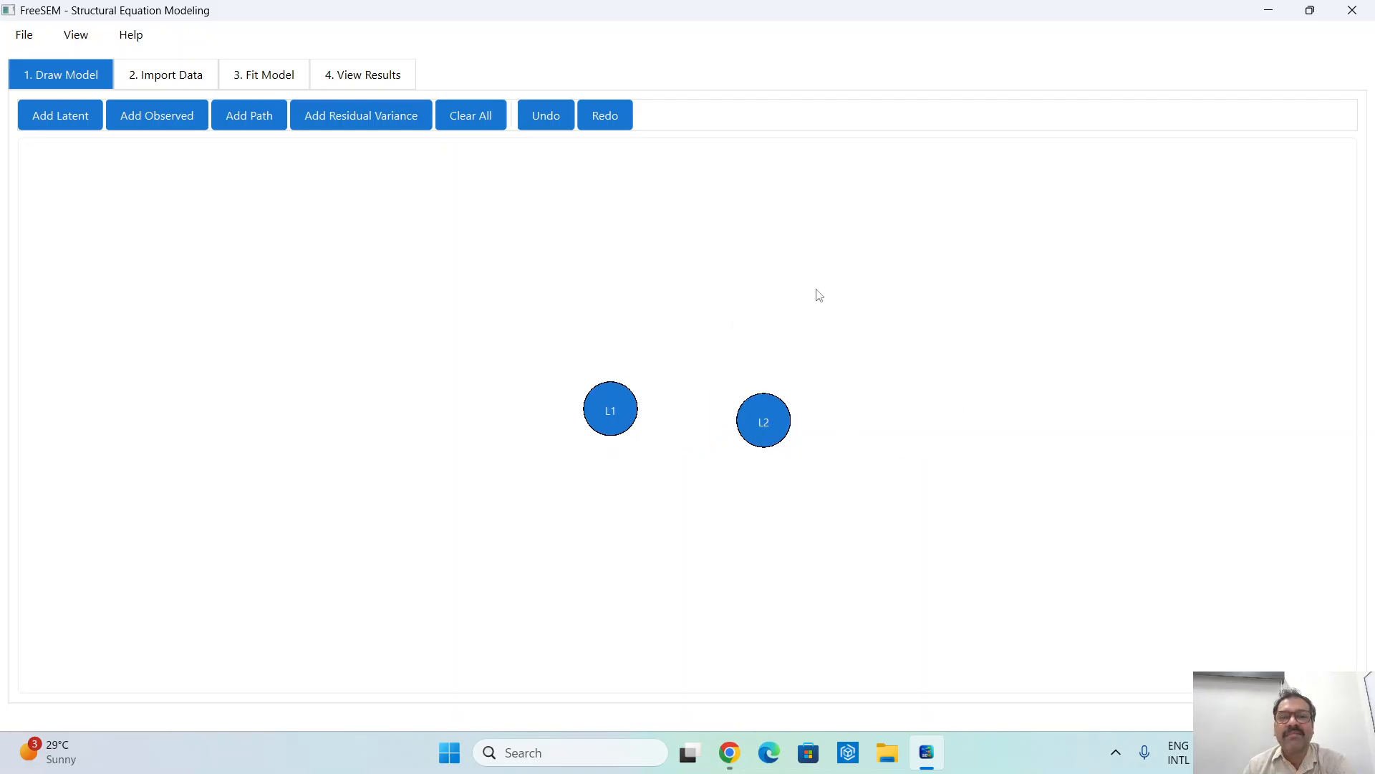
click(79, 116)
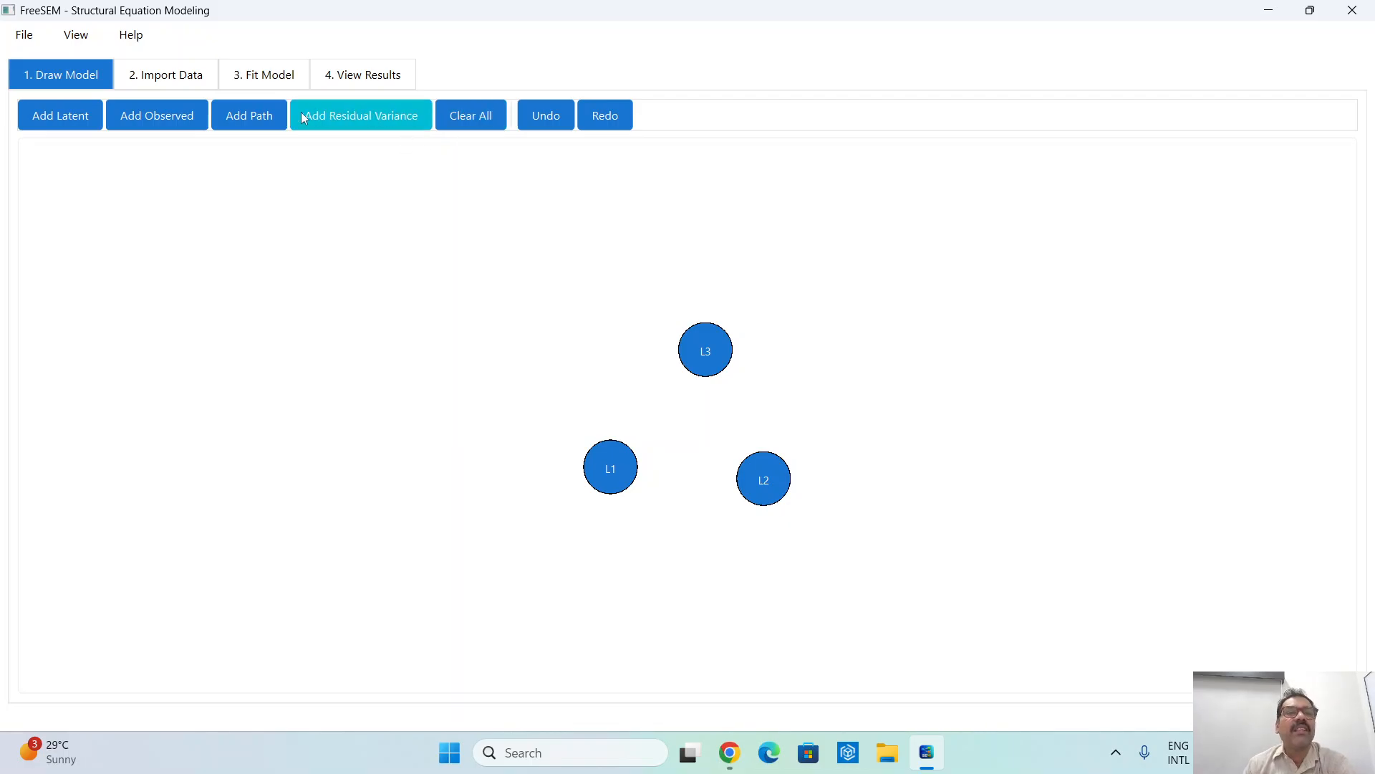
- Draw paths from latent variable L1 to L2 and from L1 to L3
click(630, 476)
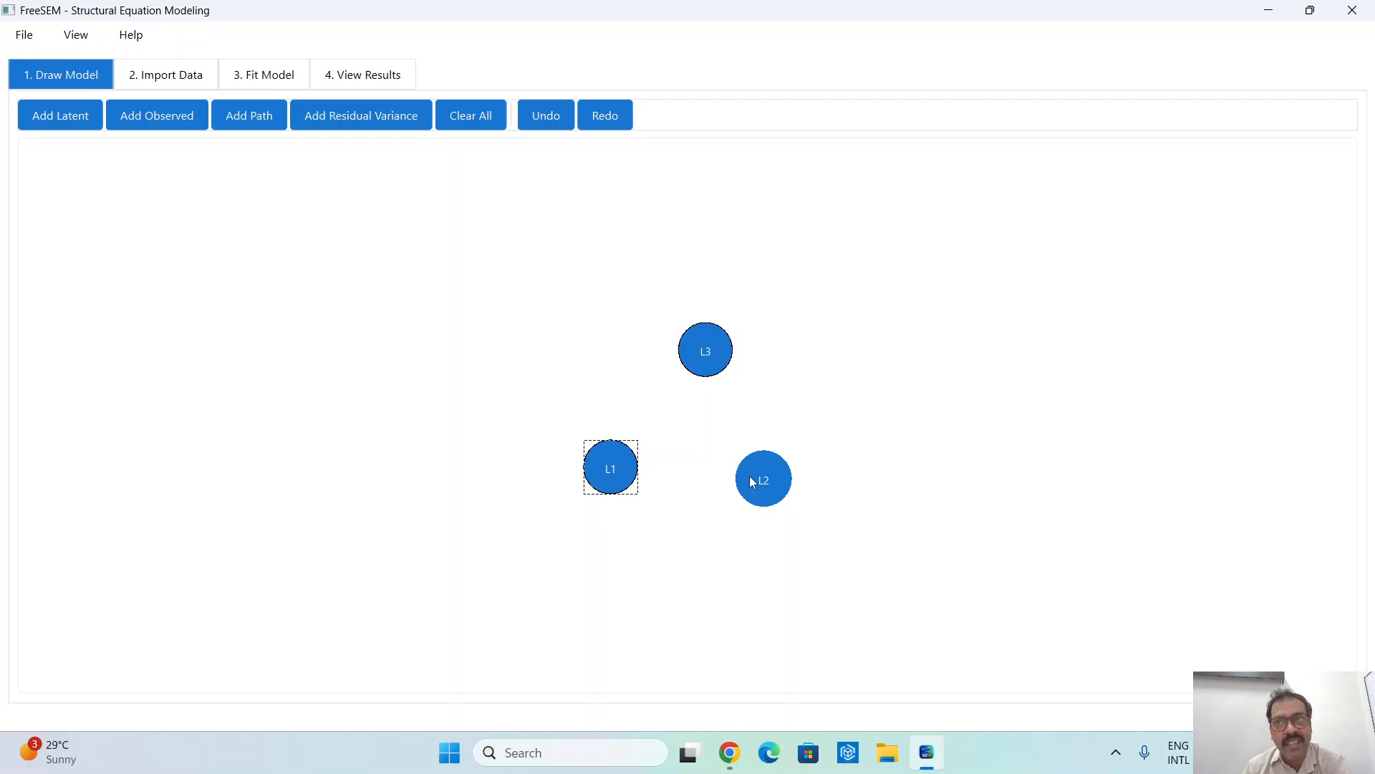
click(752, 482)
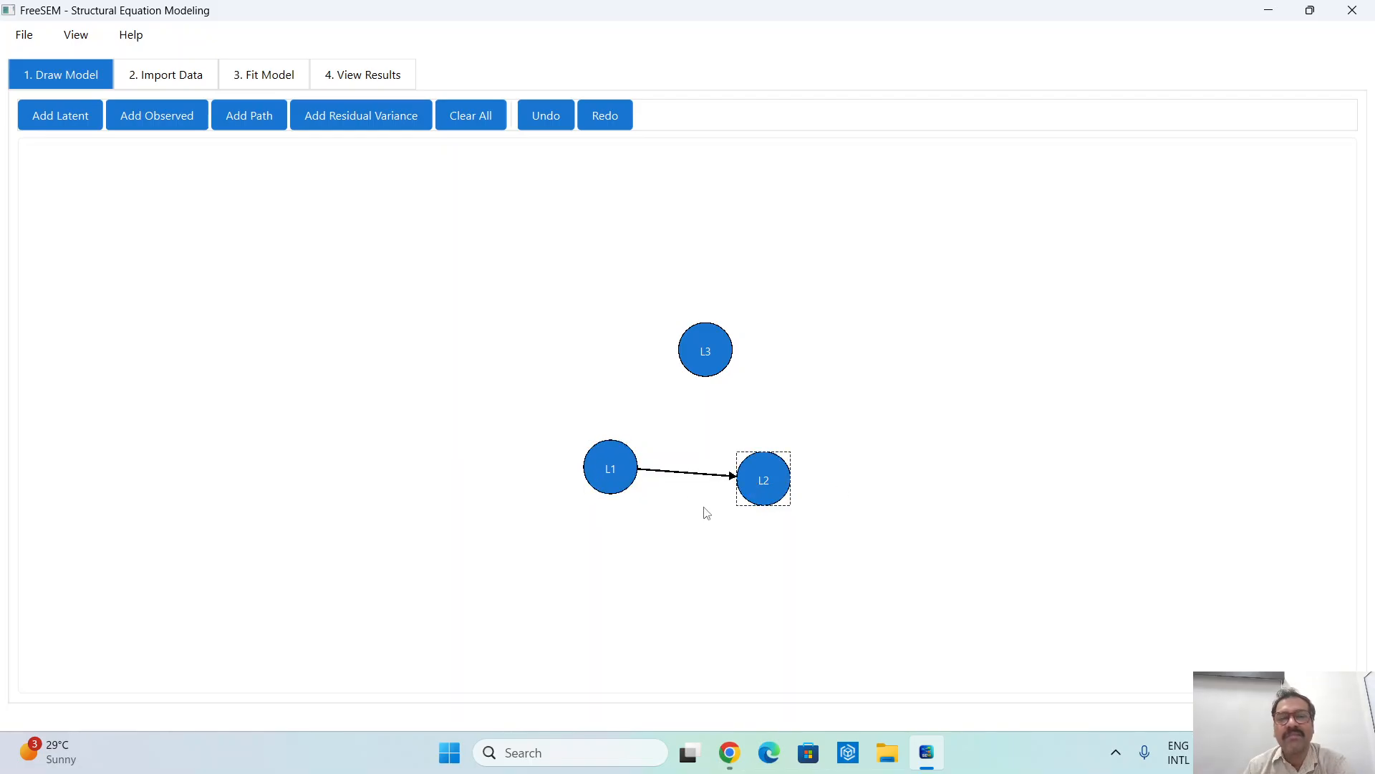
click(639, 470)
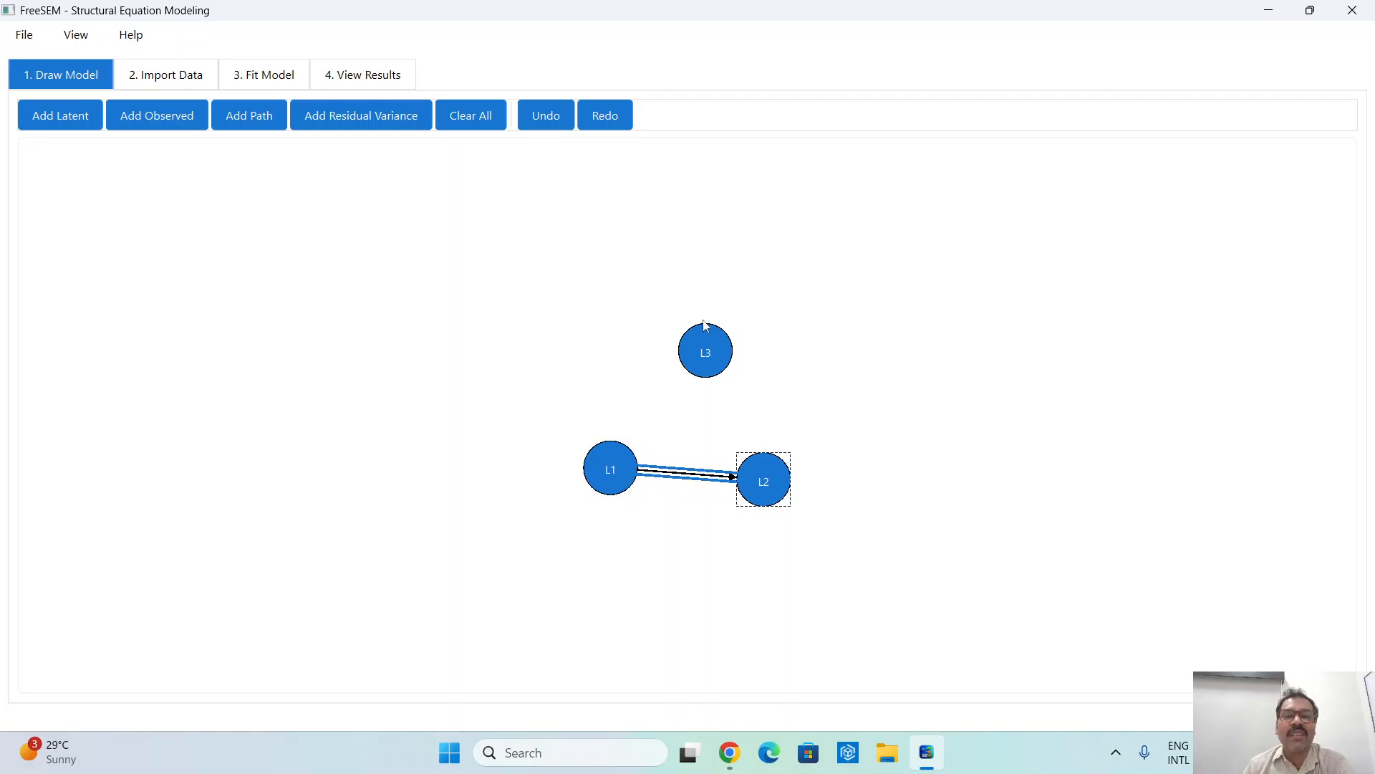
click(615, 462)
click(686, 351)
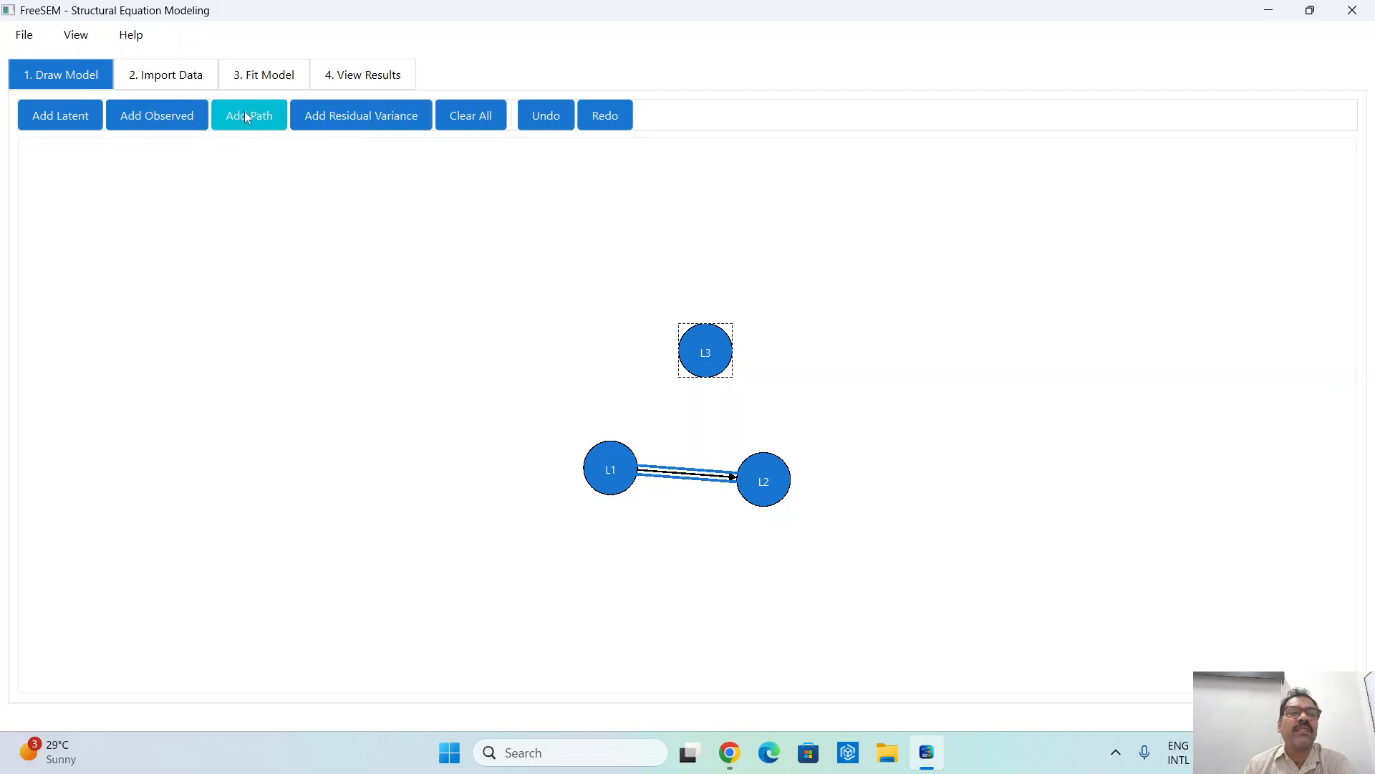
click(243, 115)
click(611, 462)
click(691, 357)
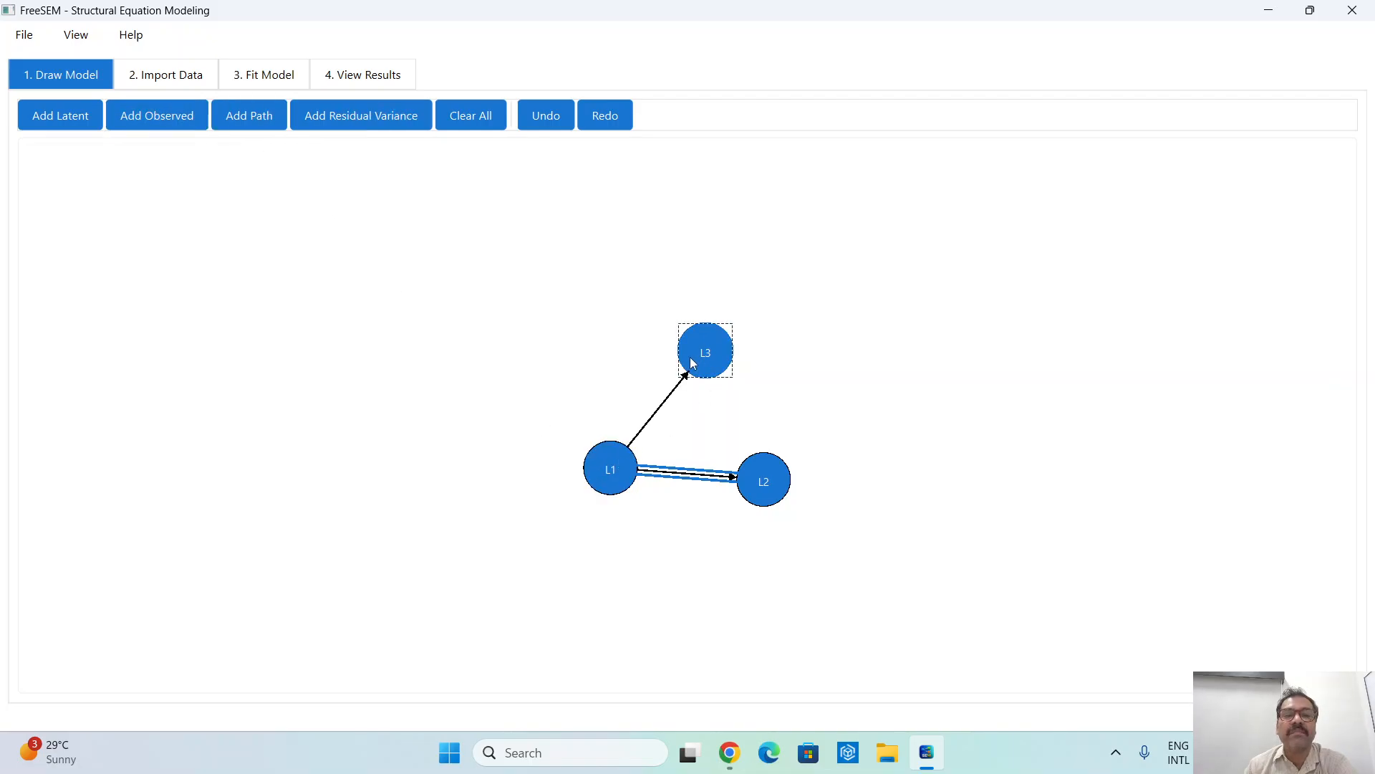
- Draw a path from latent variable L3 to L2
click(769, 473)
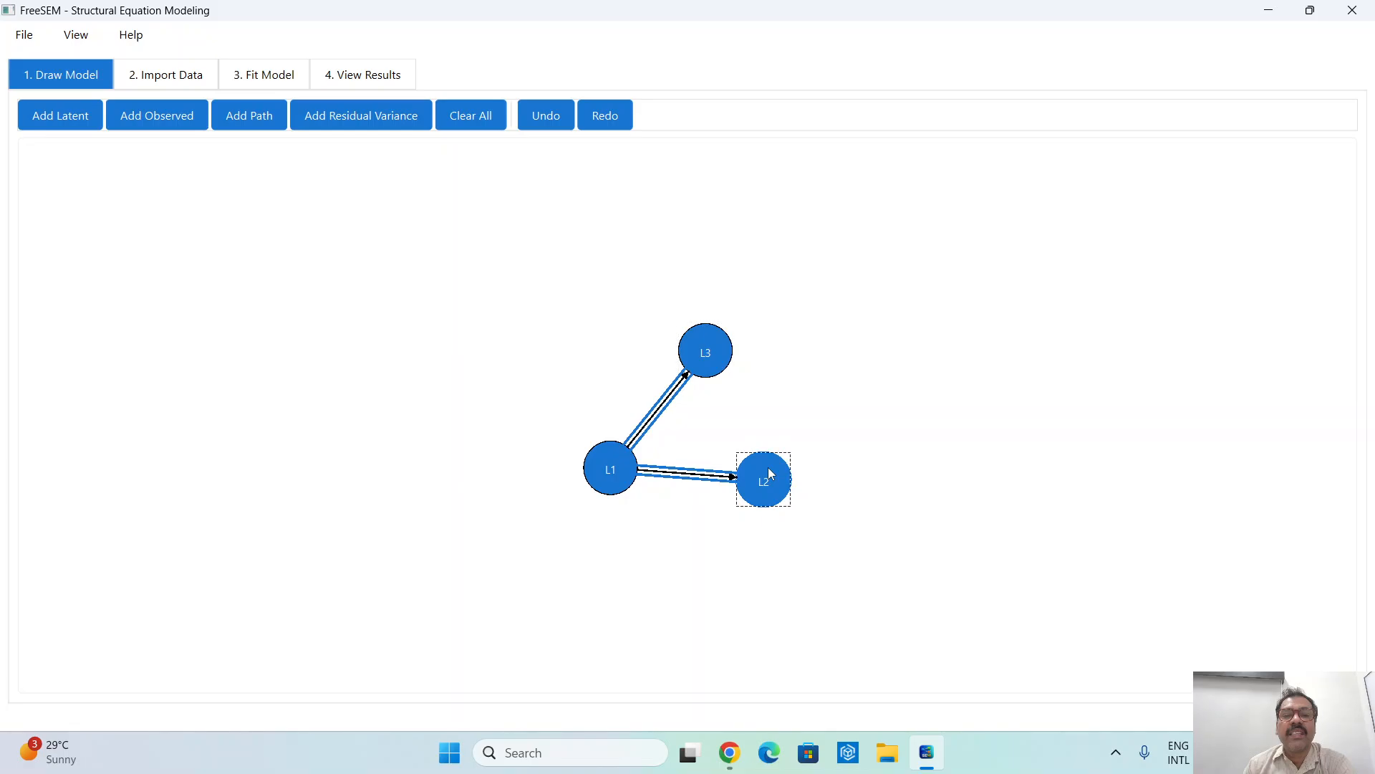
click(259, 126)
click(713, 358)
click(716, 352)
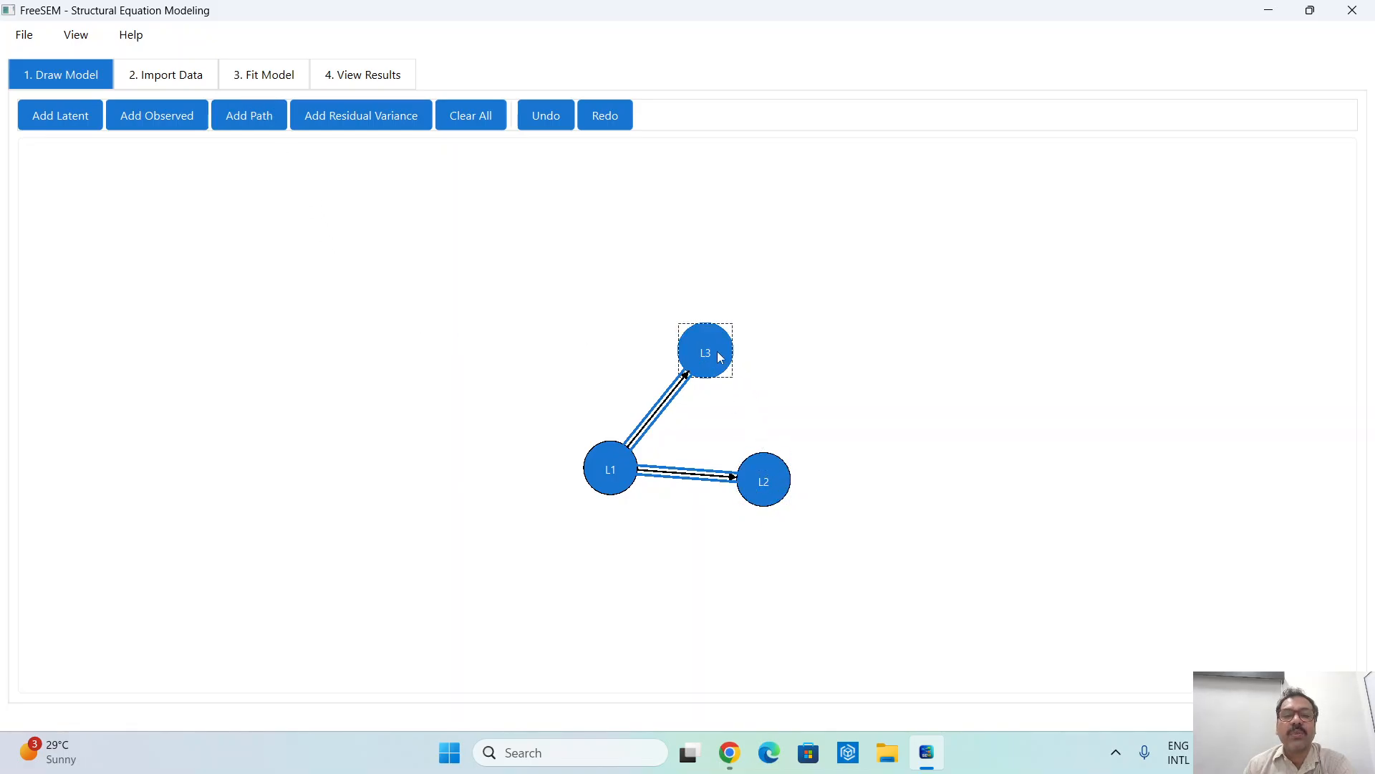
click(768, 466)
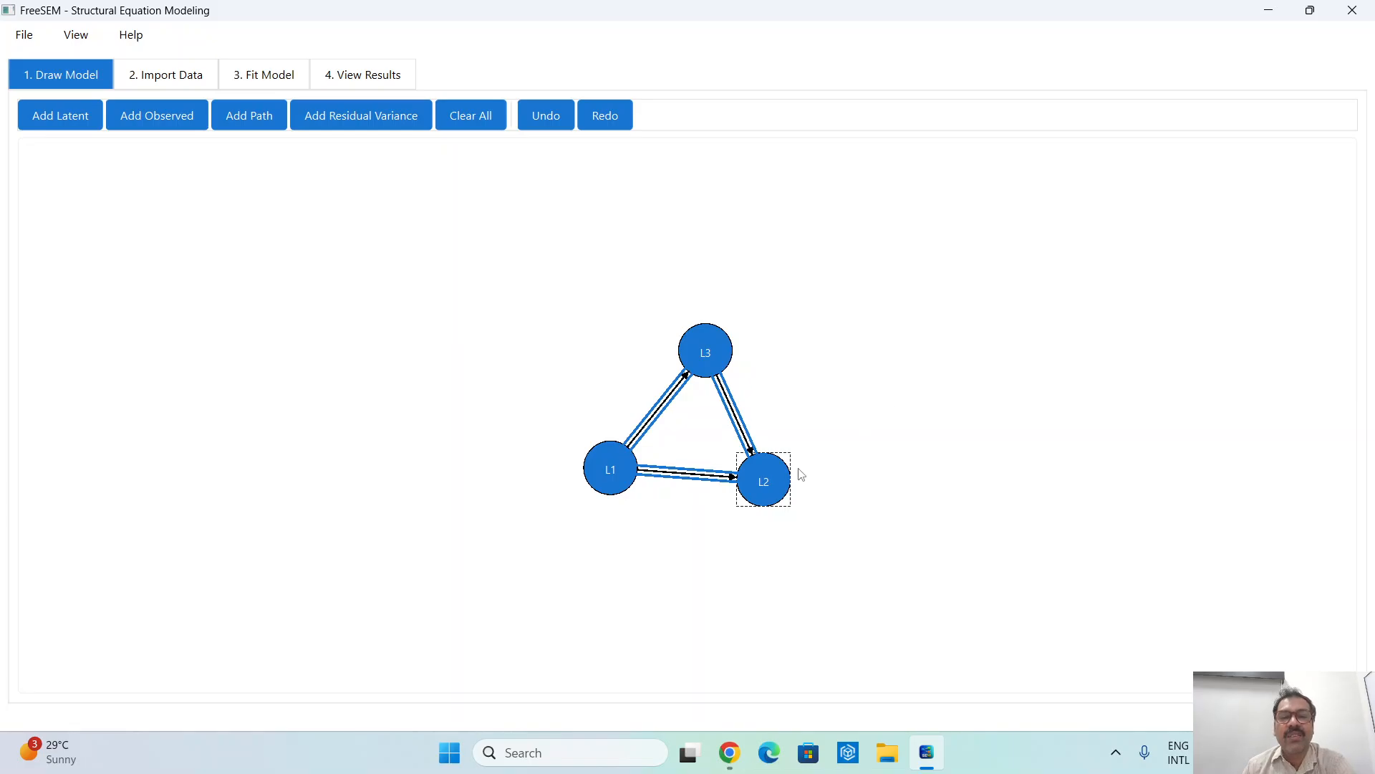
- Relabel the latent variable L2 as age
click(759, 487)
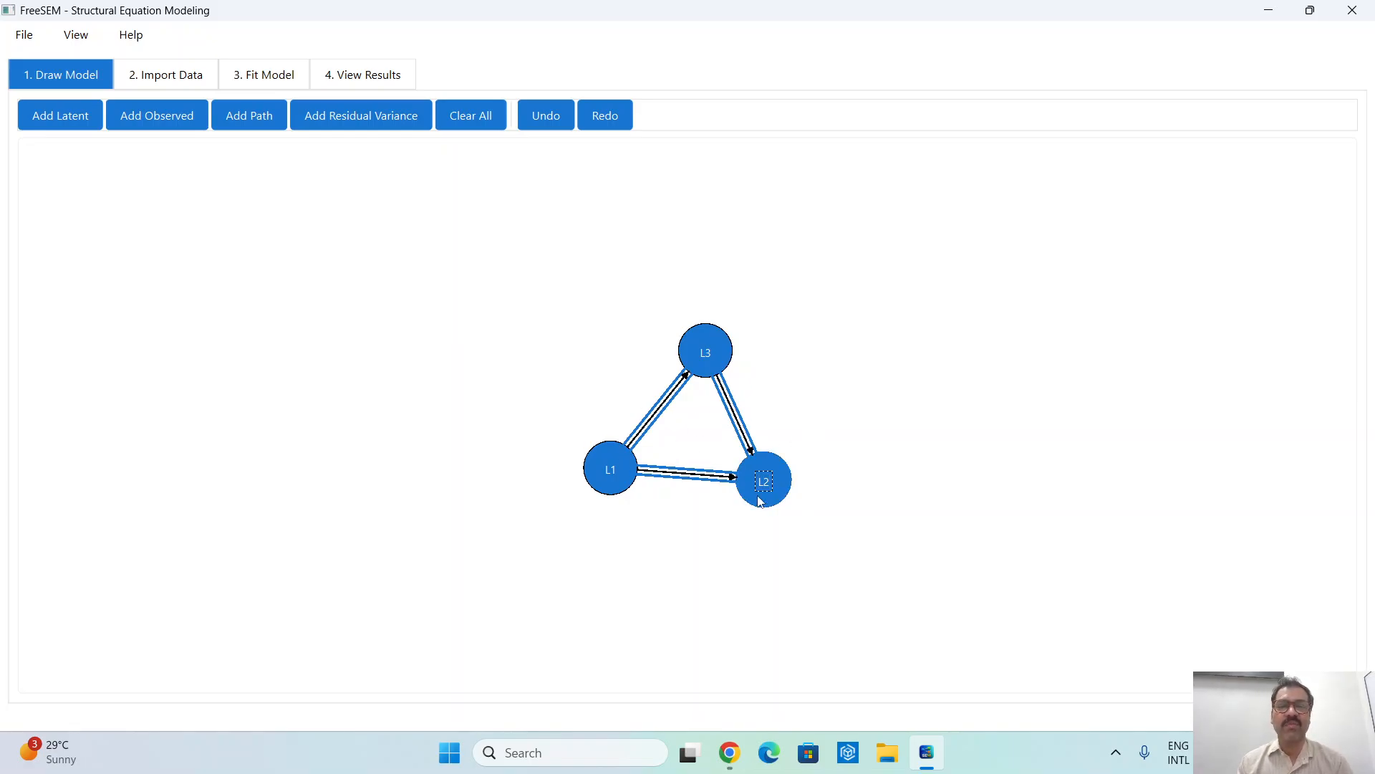
text(age)
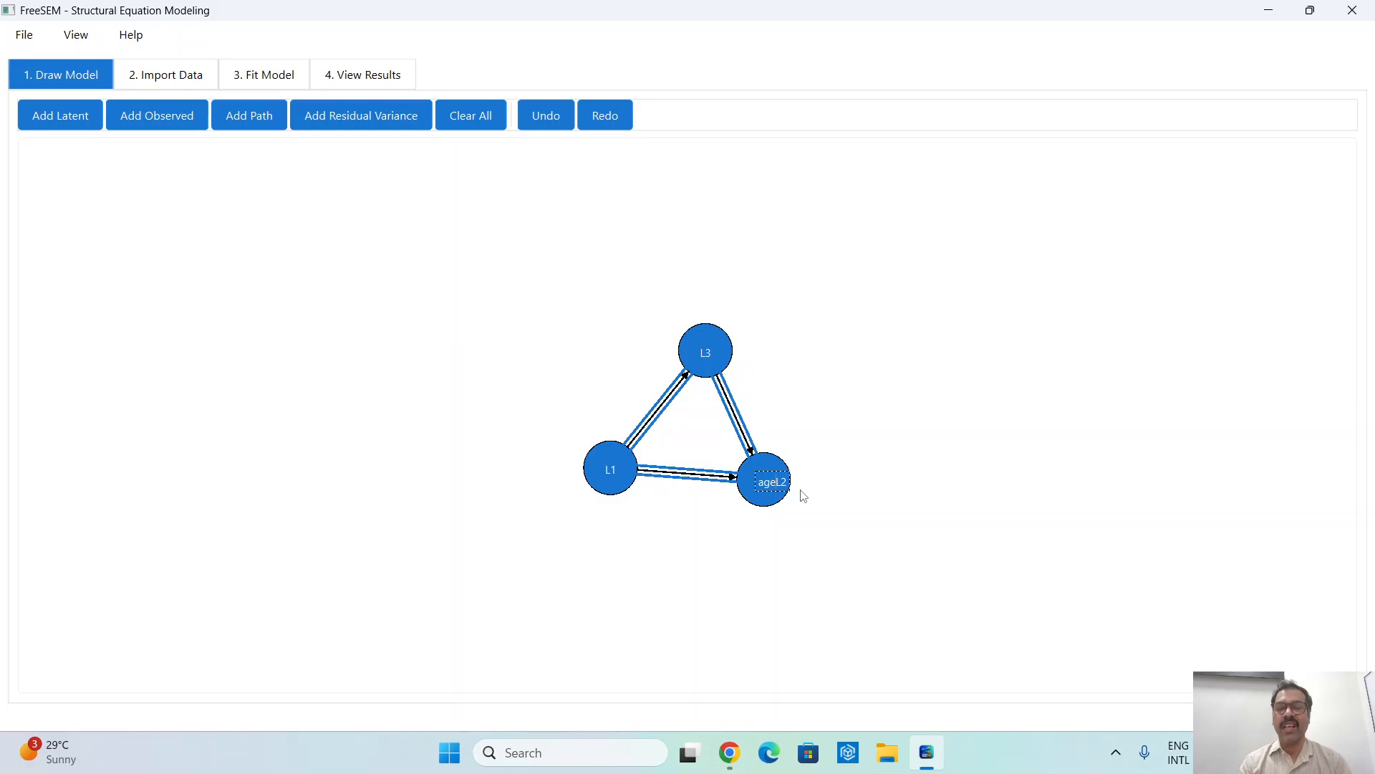
key(Delete)
key(Delete)
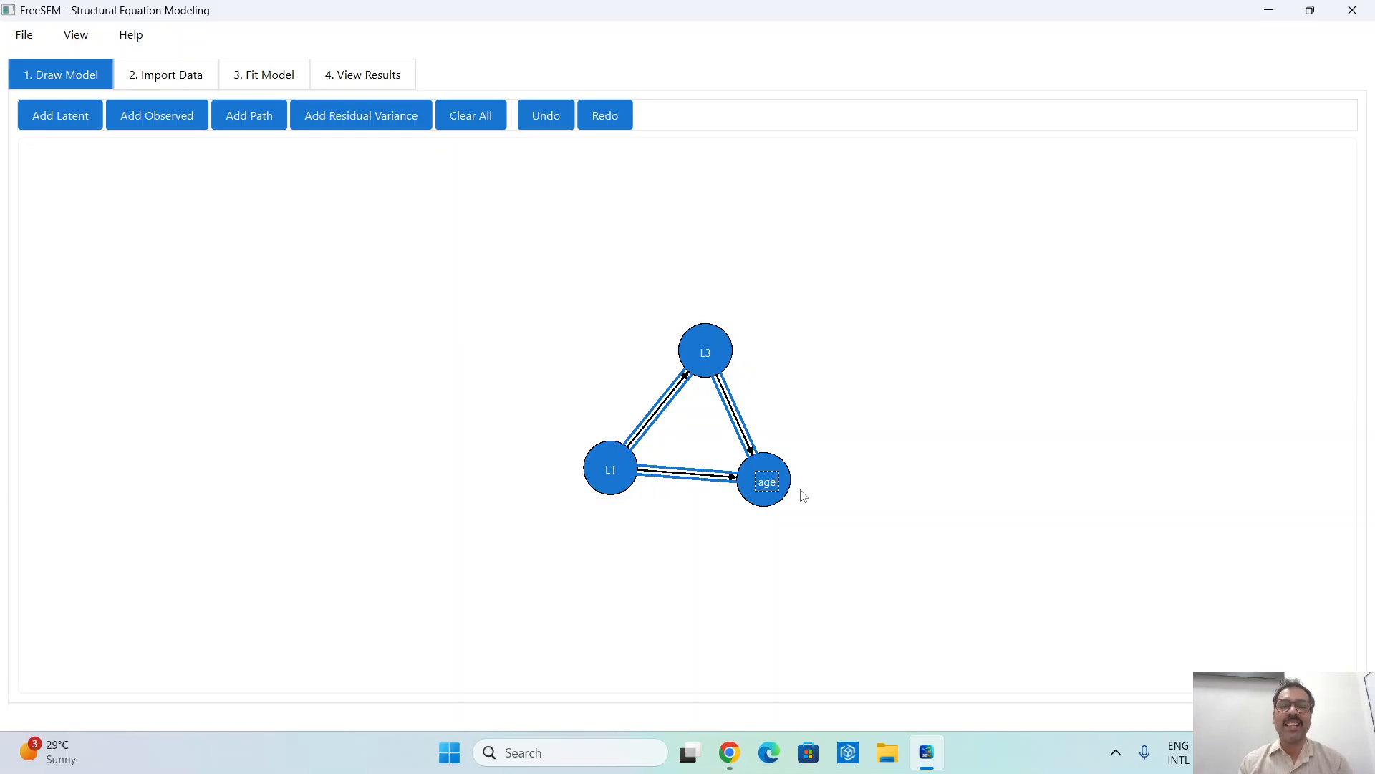
- Restore the age variable's label to L2 and finish editing it
key(BackSpace)
key(BackSpace)
key(BackSpace)
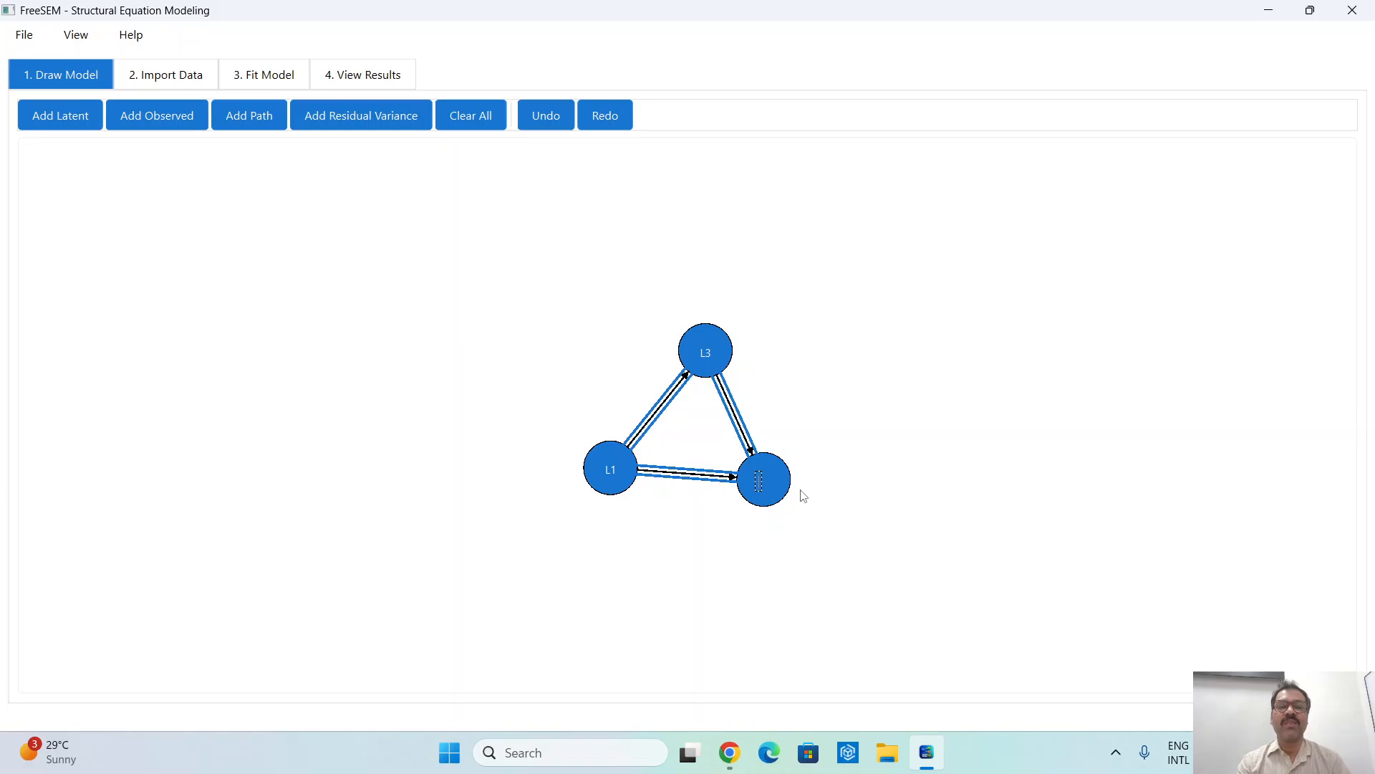
text(L2)
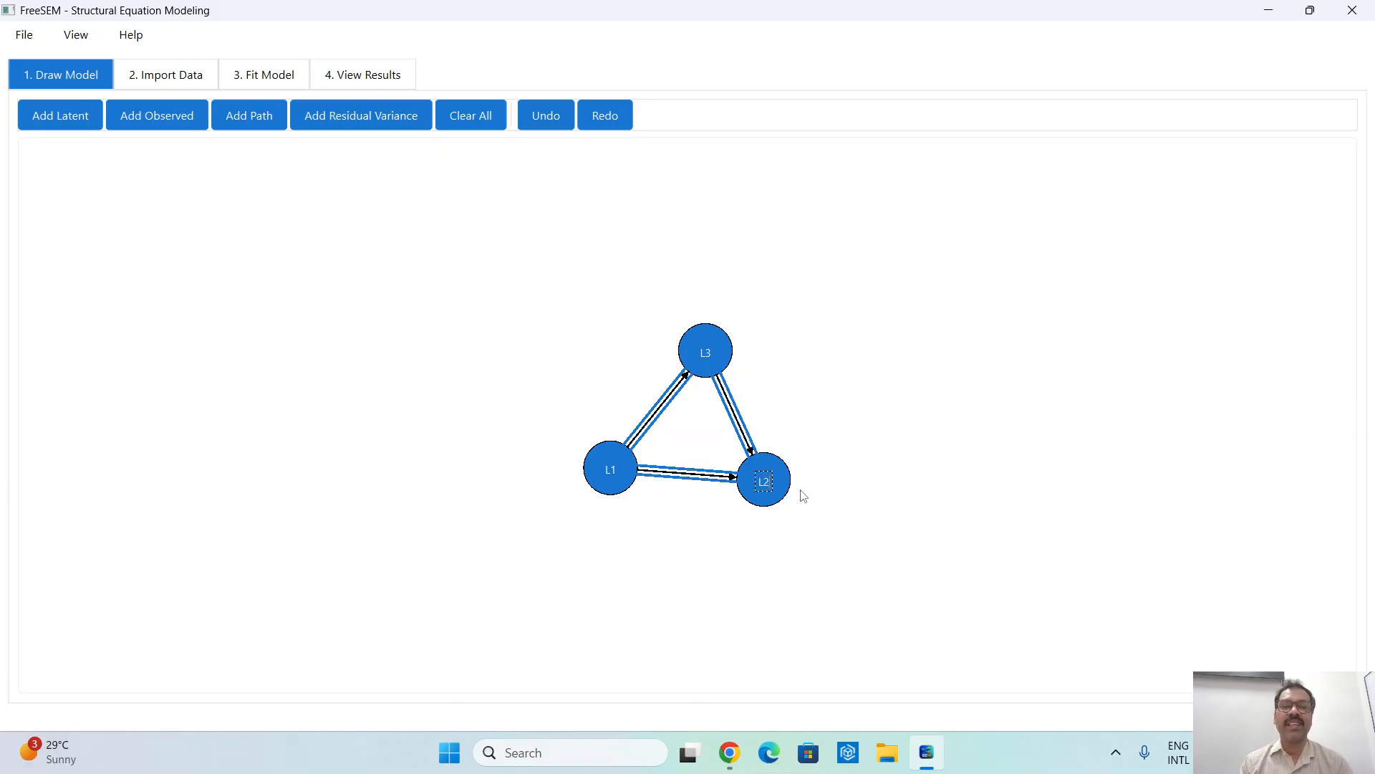
click(820, 391)
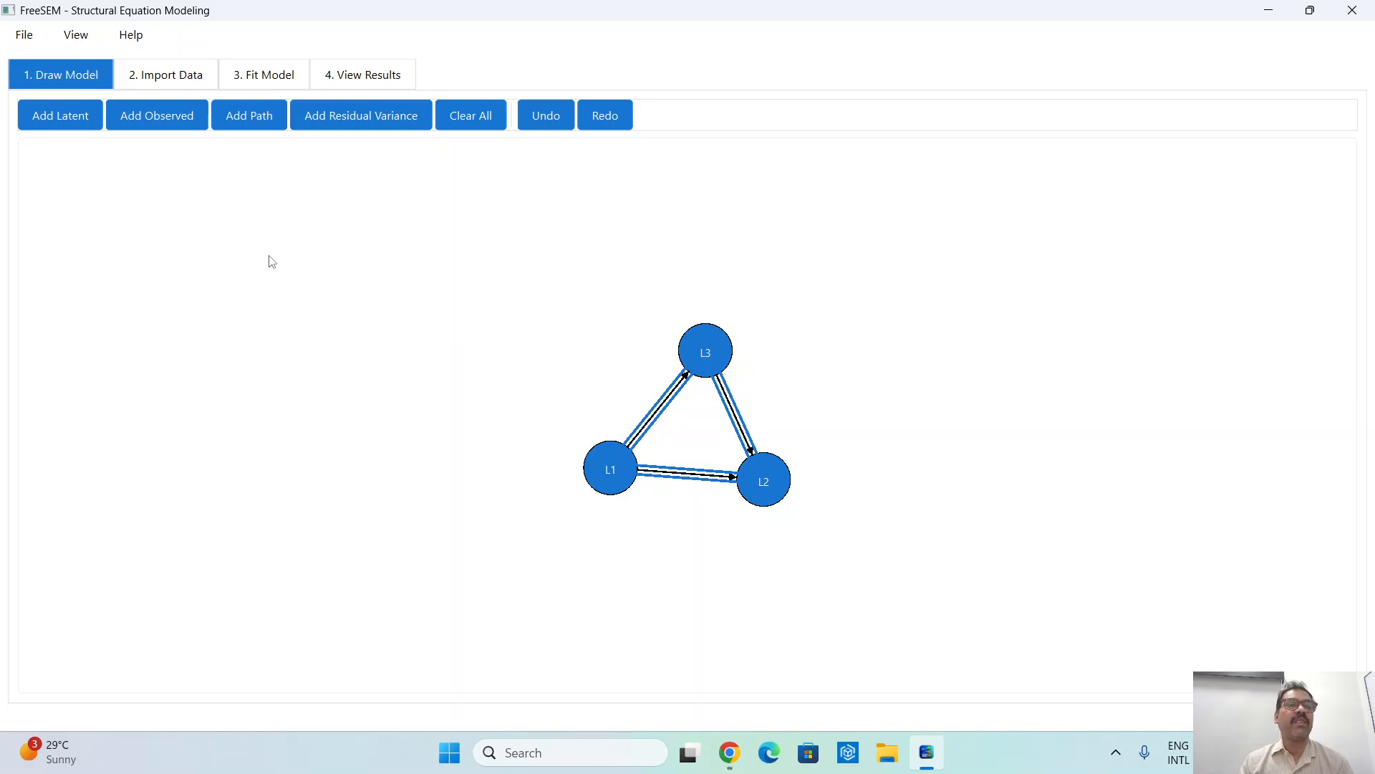
- Add three observed variables to the model, two above L3 and one to the left of L1
click(167, 117)
click(629, 263)
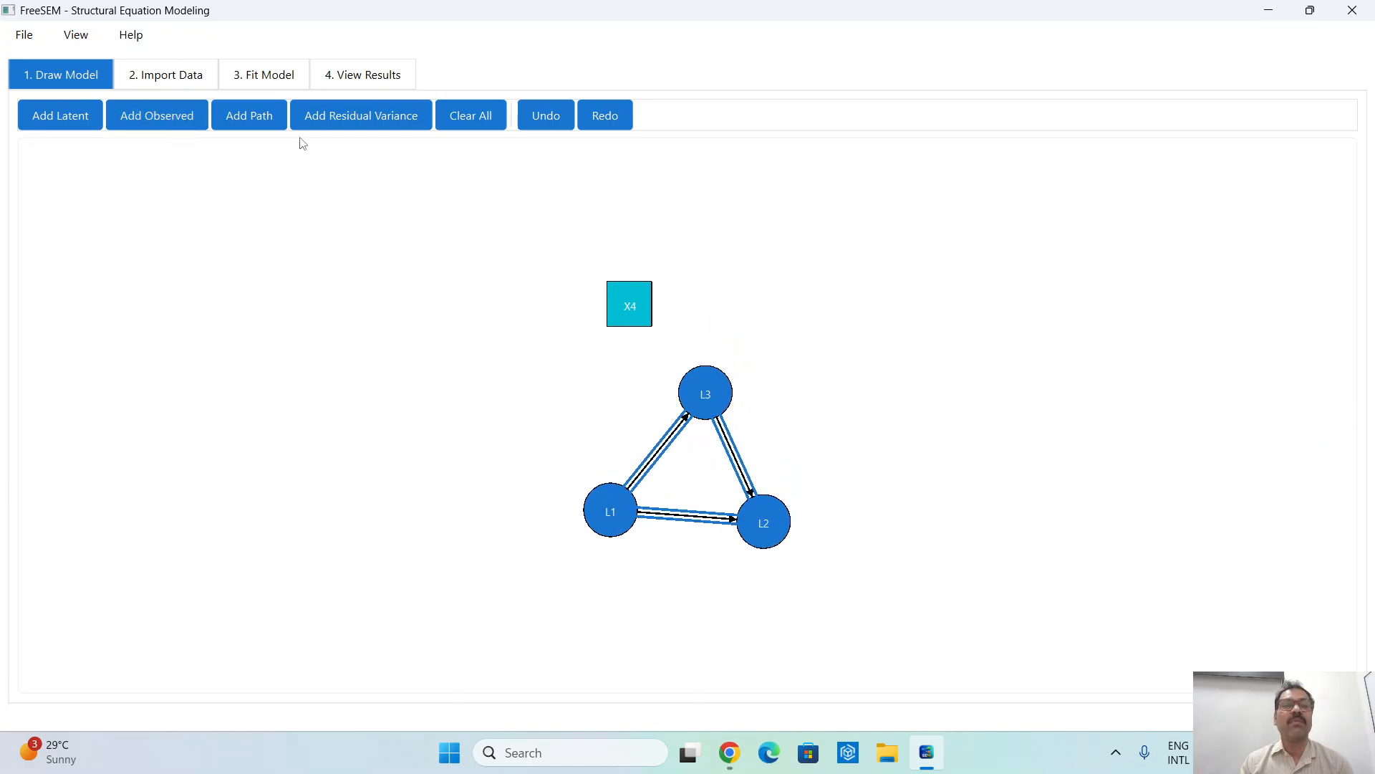
click(148, 117)
click(713, 291)
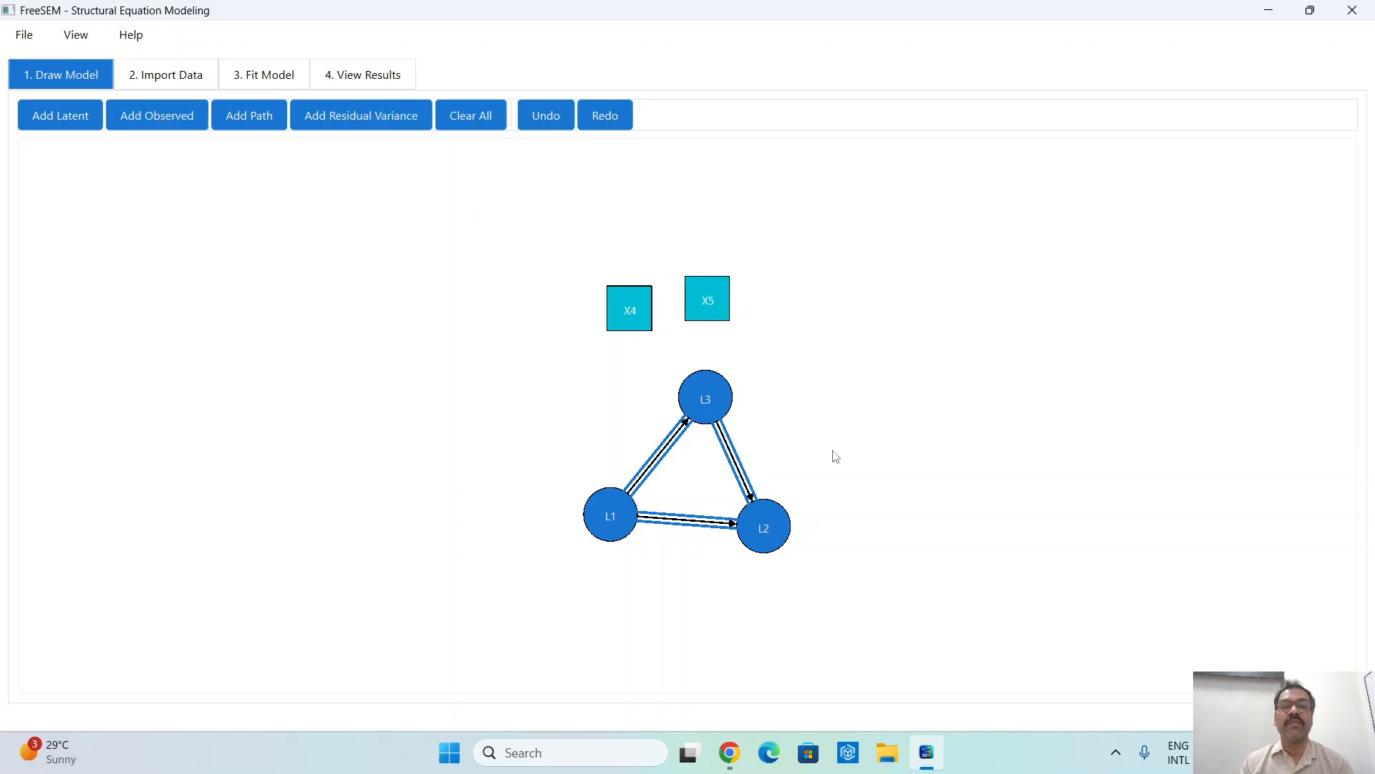
click(466, 504)
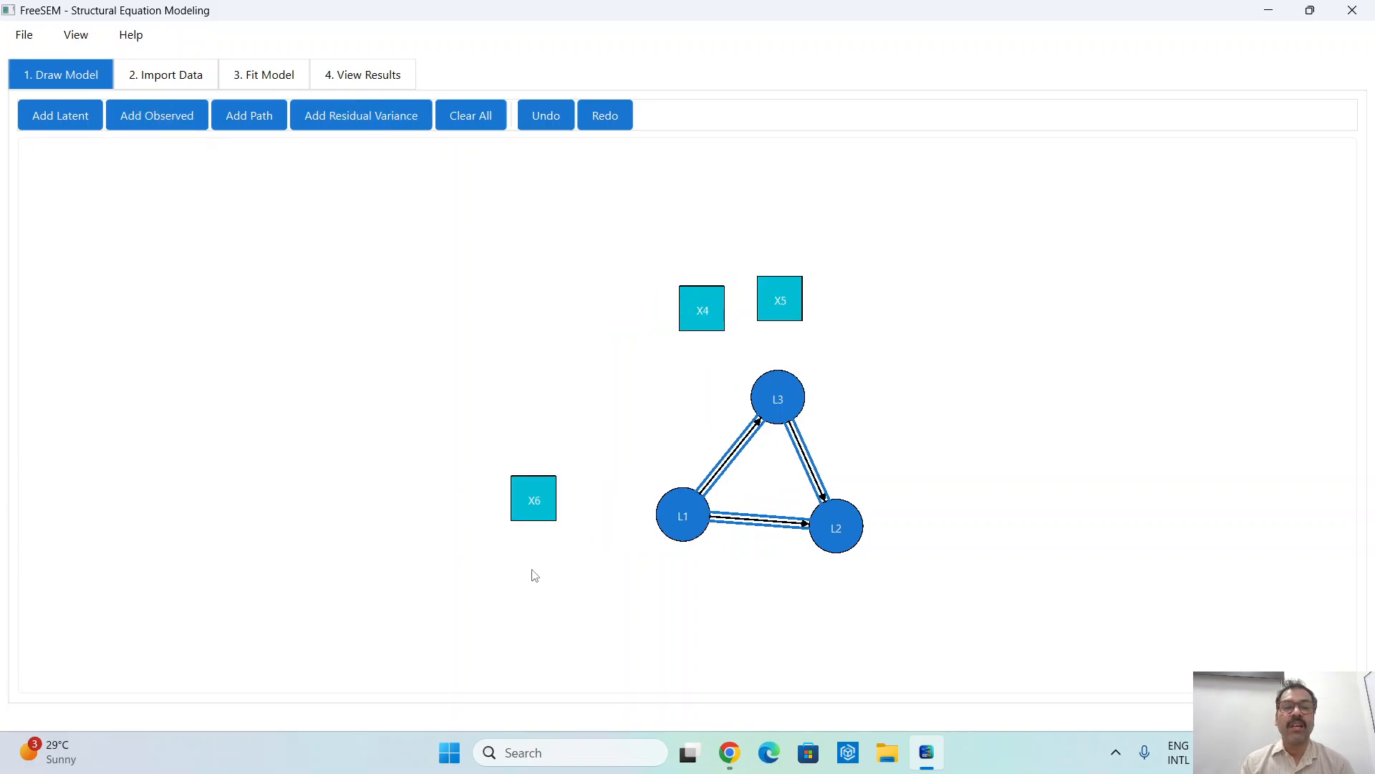
- Add three more observed variables to the model, one below X6 and two to the right of L2
click(575, 586)
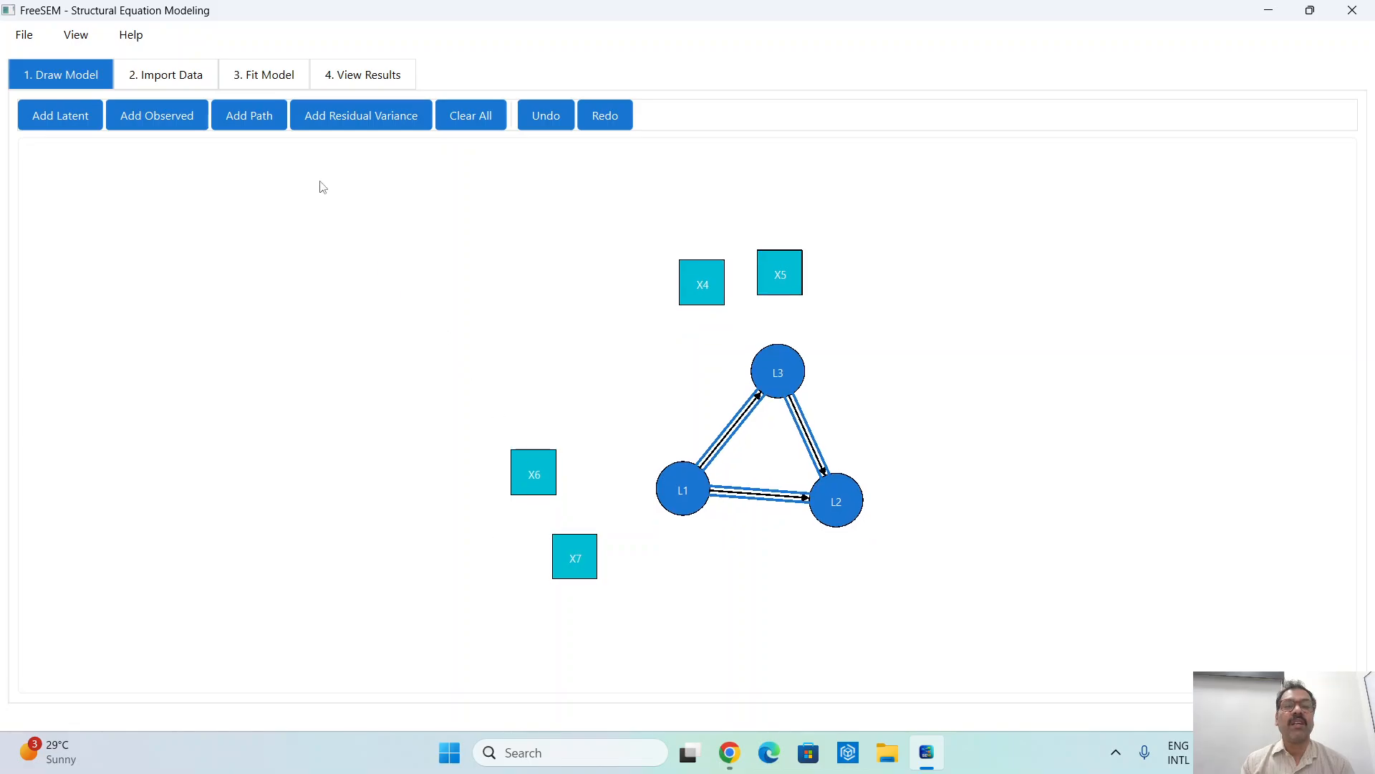
click(1021, 474)
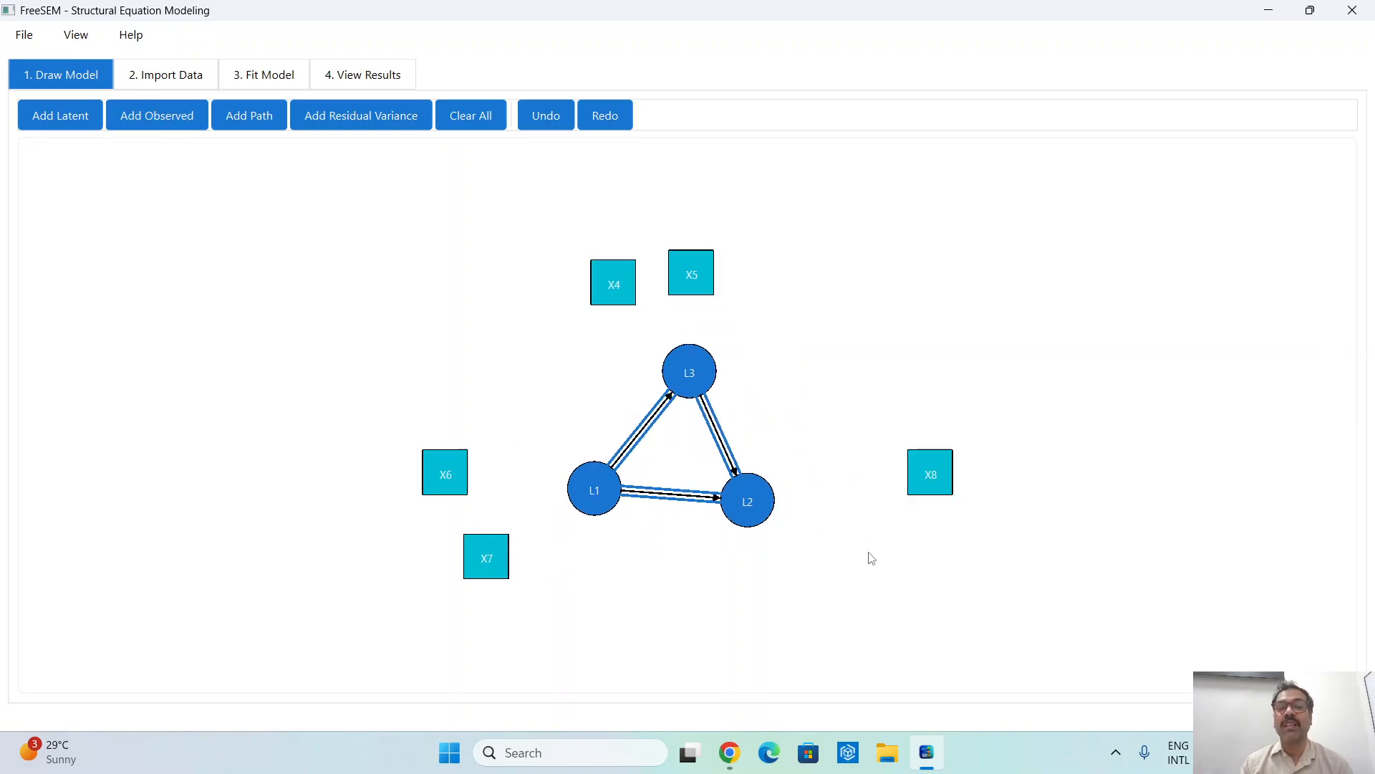
click(876, 571)
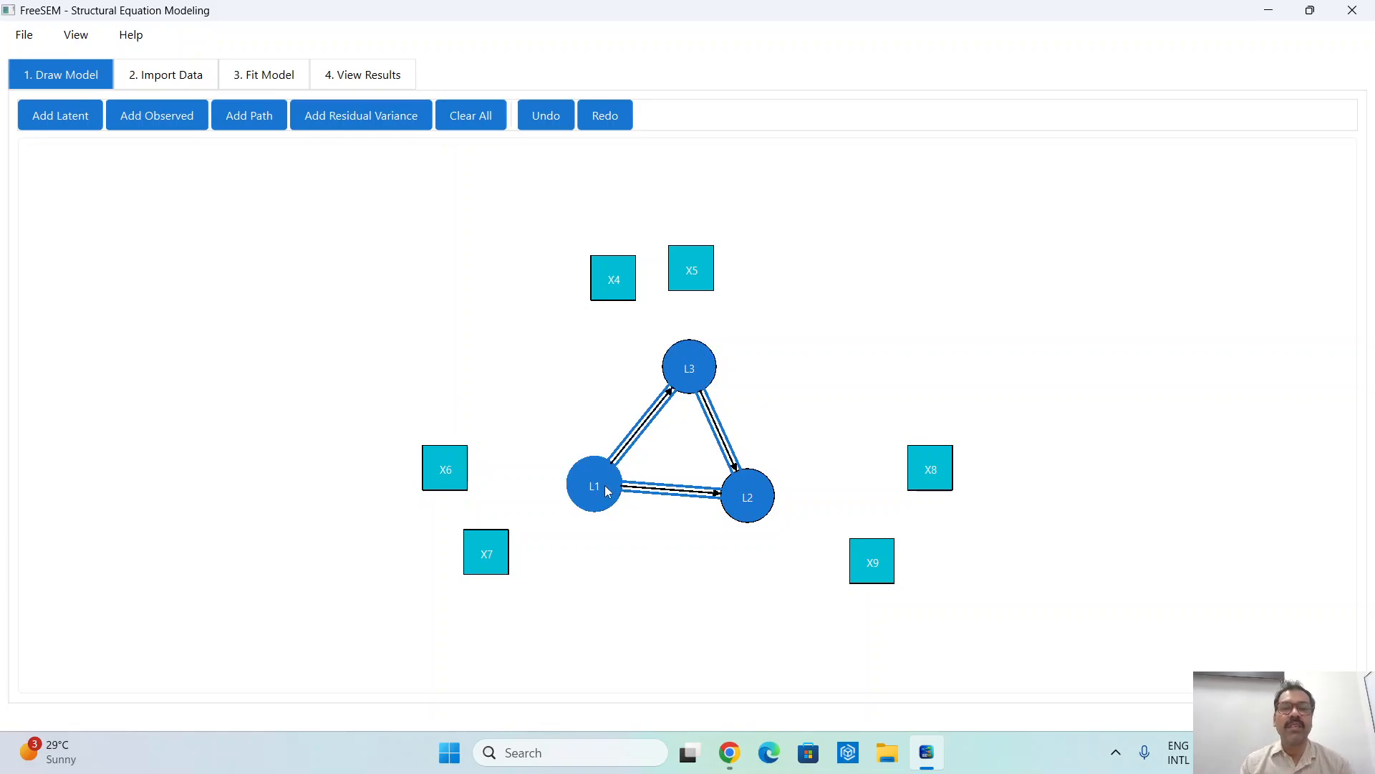
- Draw paths from latent variable L1 to observed variables X6 and X7
click(589, 503)
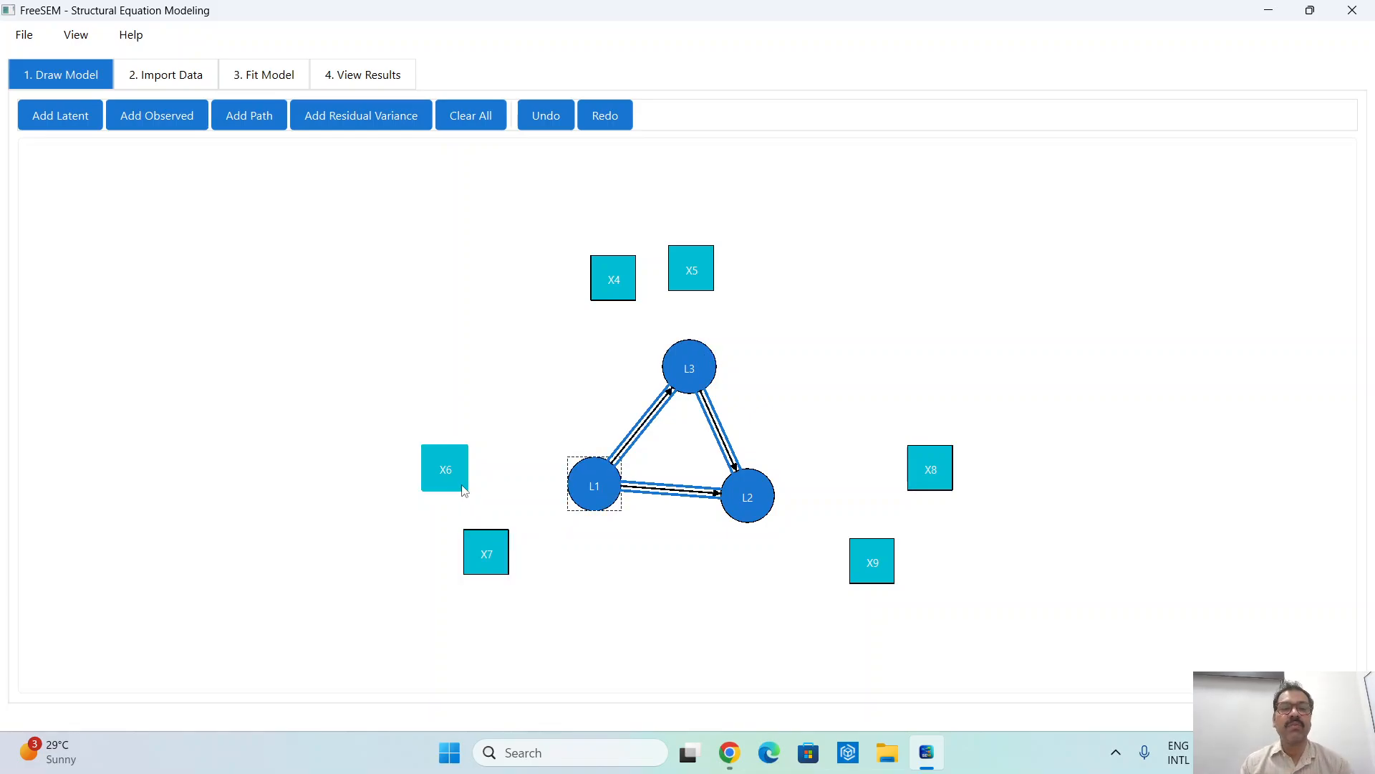
click(460, 474)
click(594, 502)
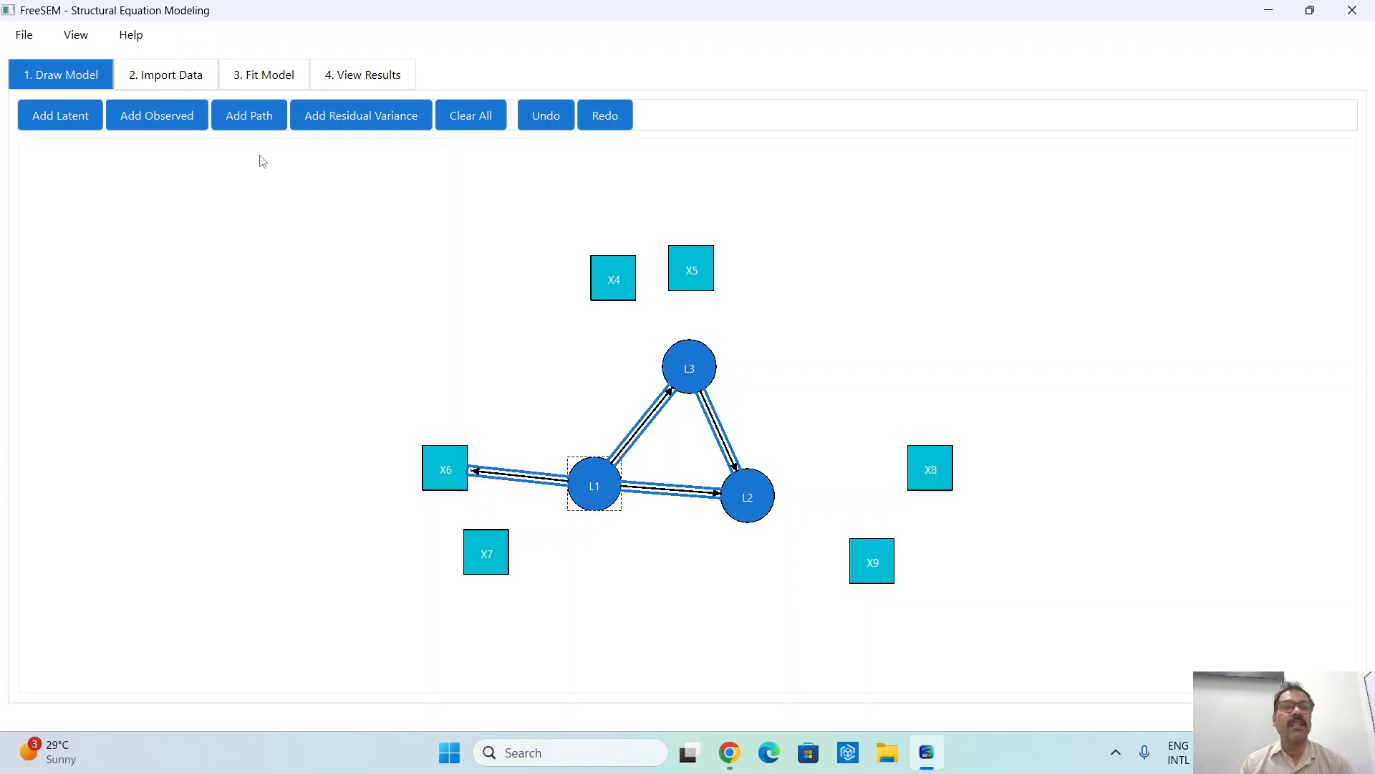
click(252, 121)
click(584, 501)
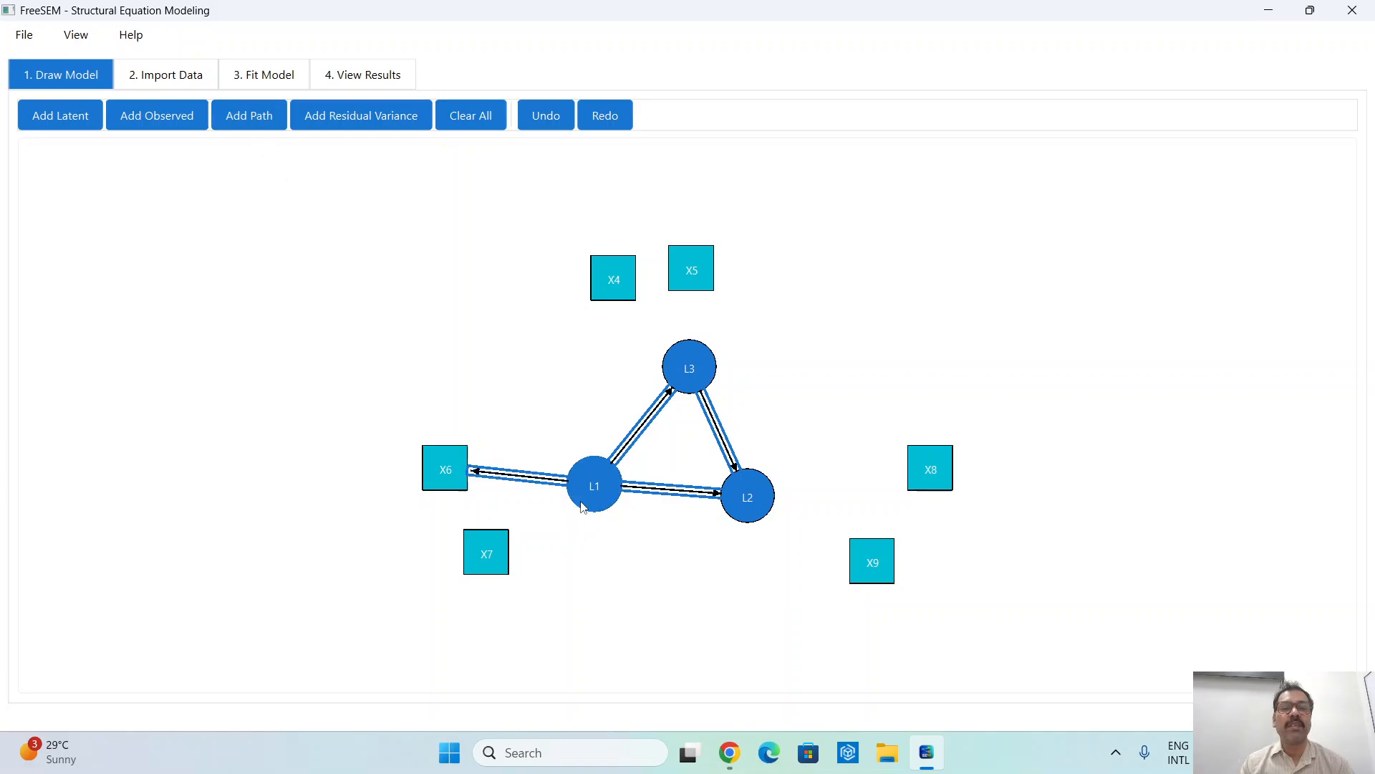
click(501, 561)
- Draw paths from latent variable L2 to observed variables X8 and X9
click(230, 116)
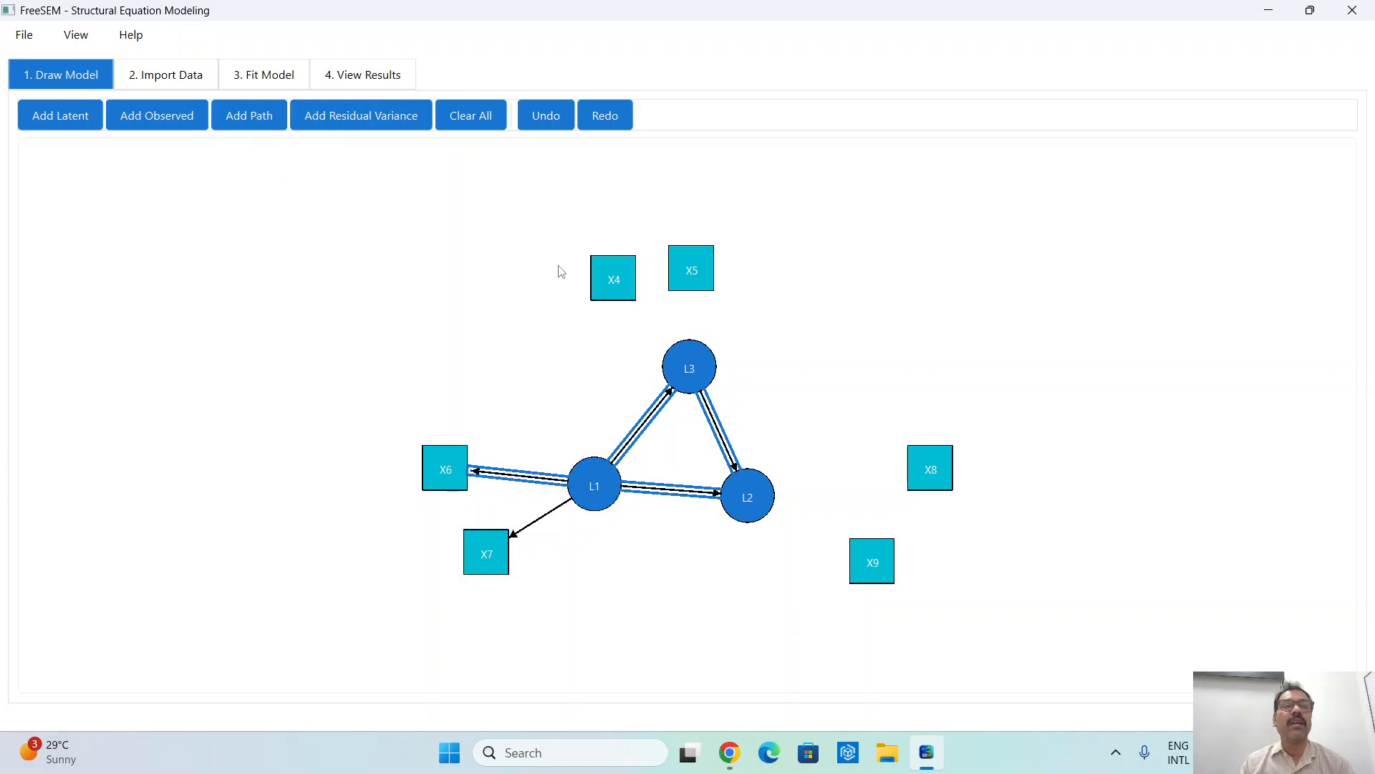
click(760, 495)
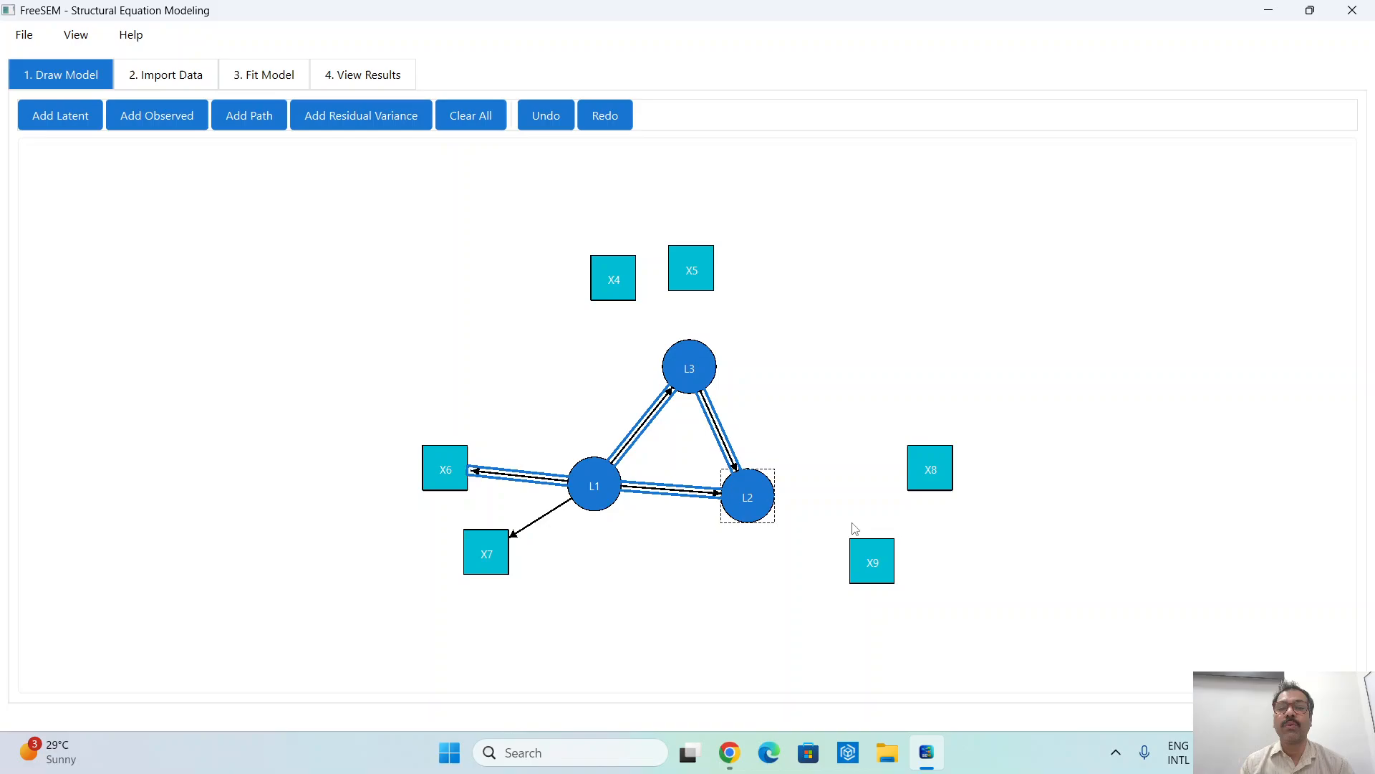
click(928, 466)
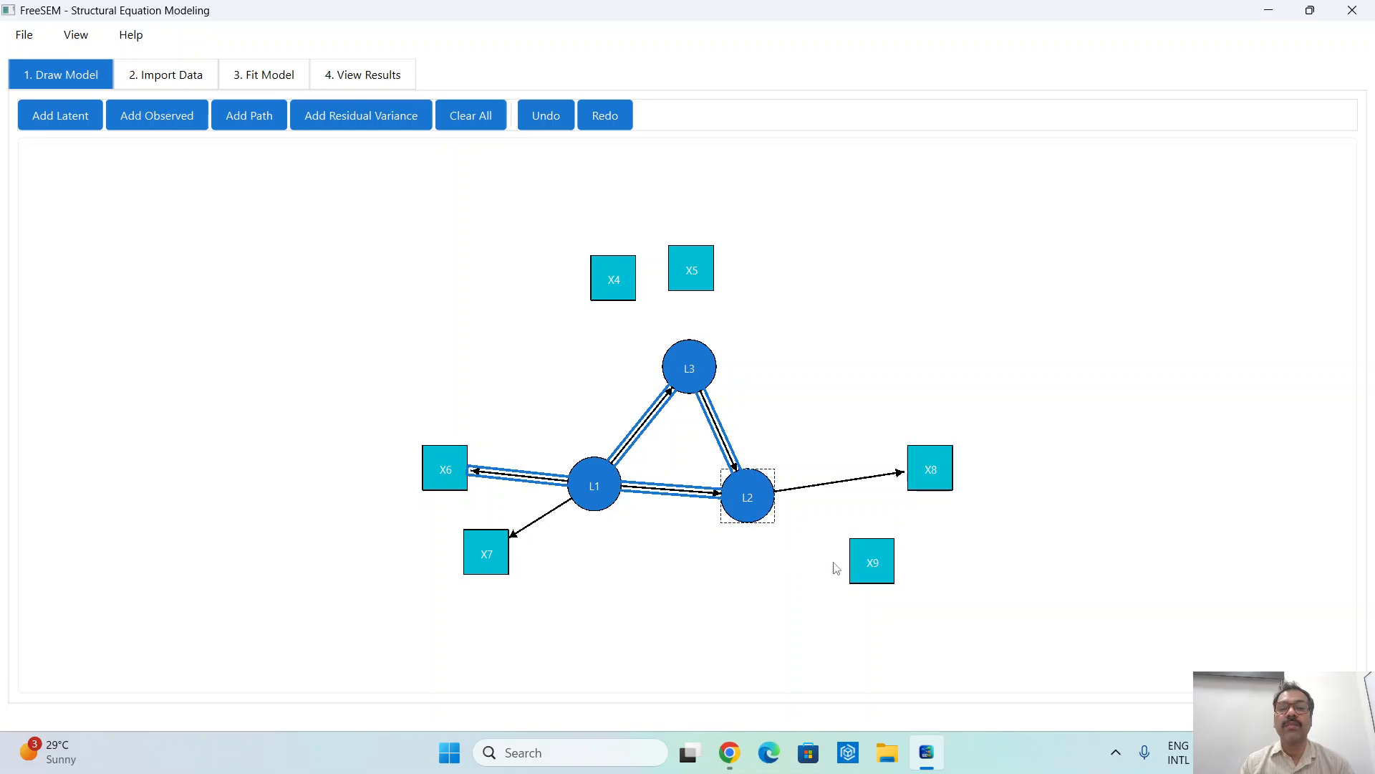
click(248, 118)
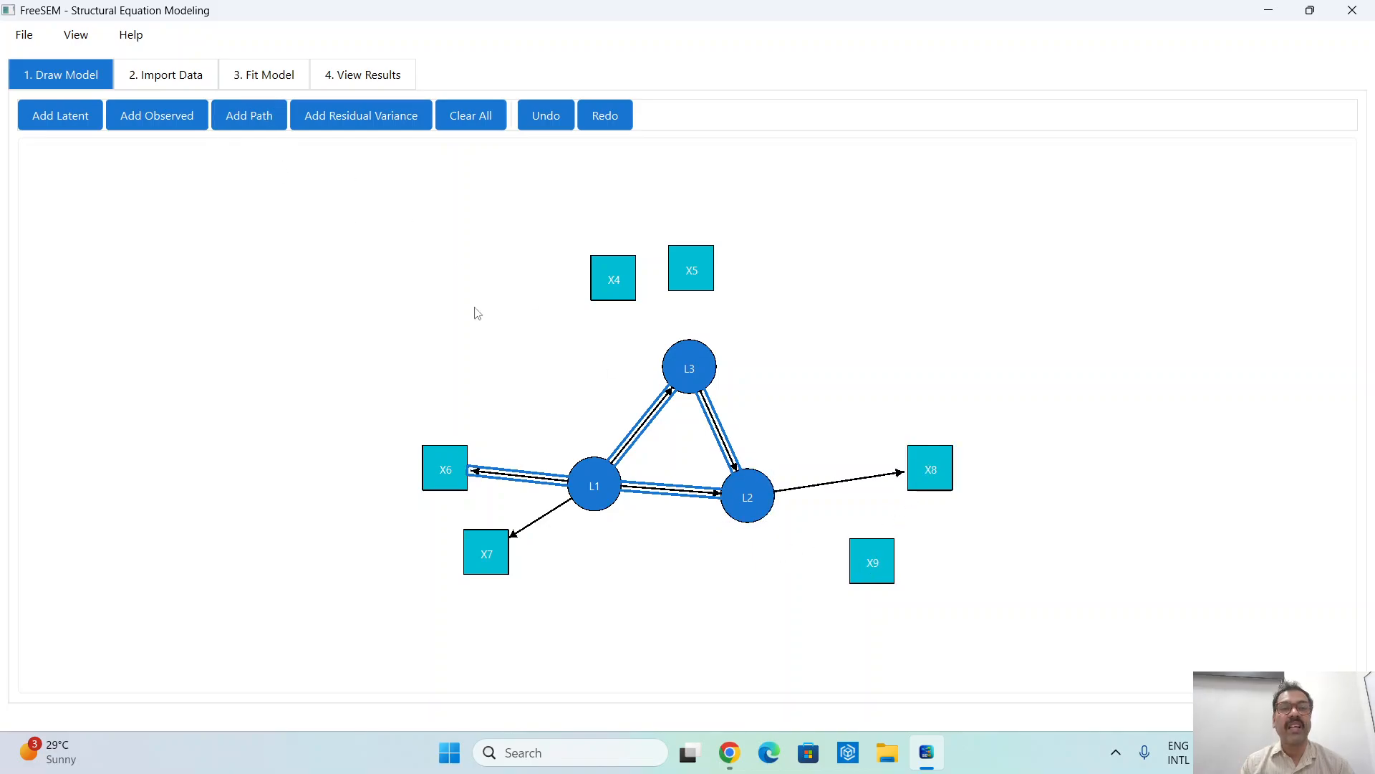
click(761, 505)
click(860, 560)
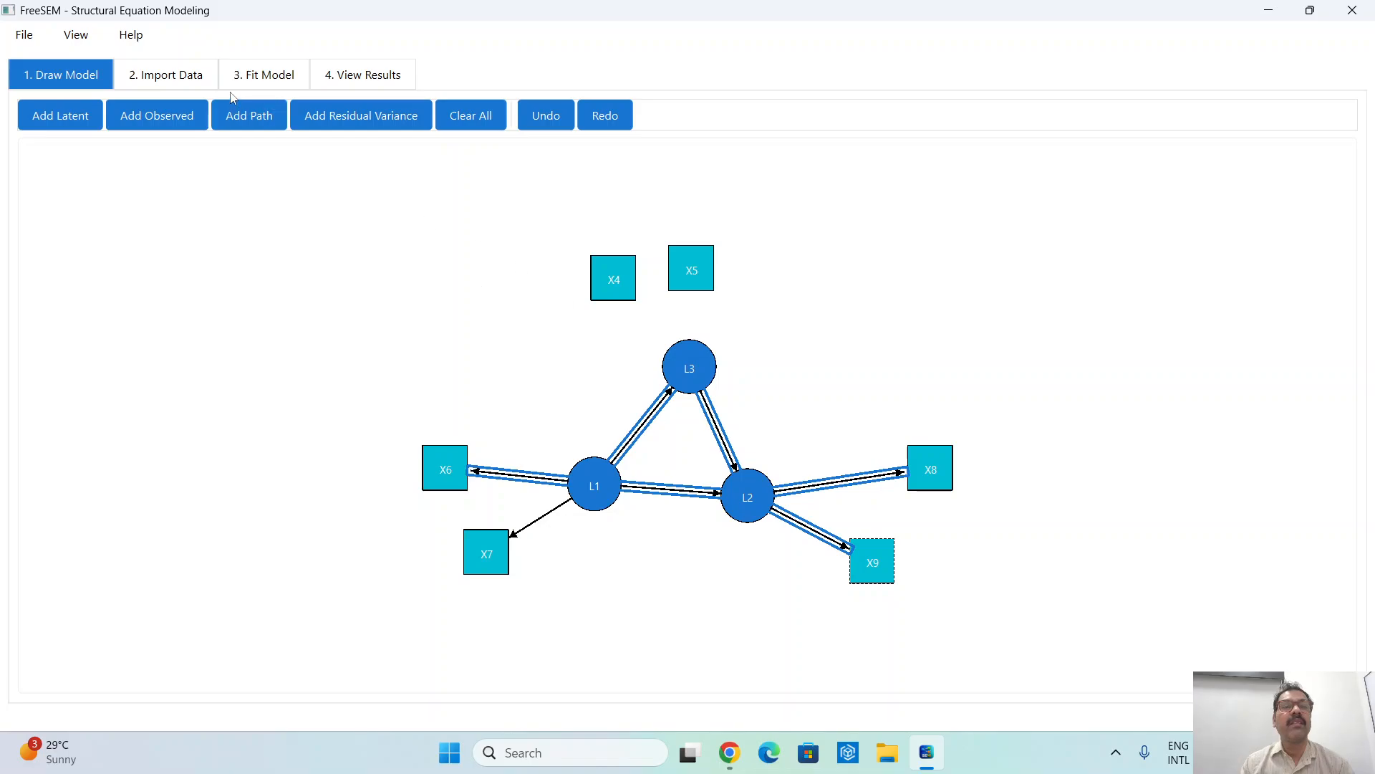
- Try to draw a path from latent variable L3 to observed variable X4
click(239, 115)
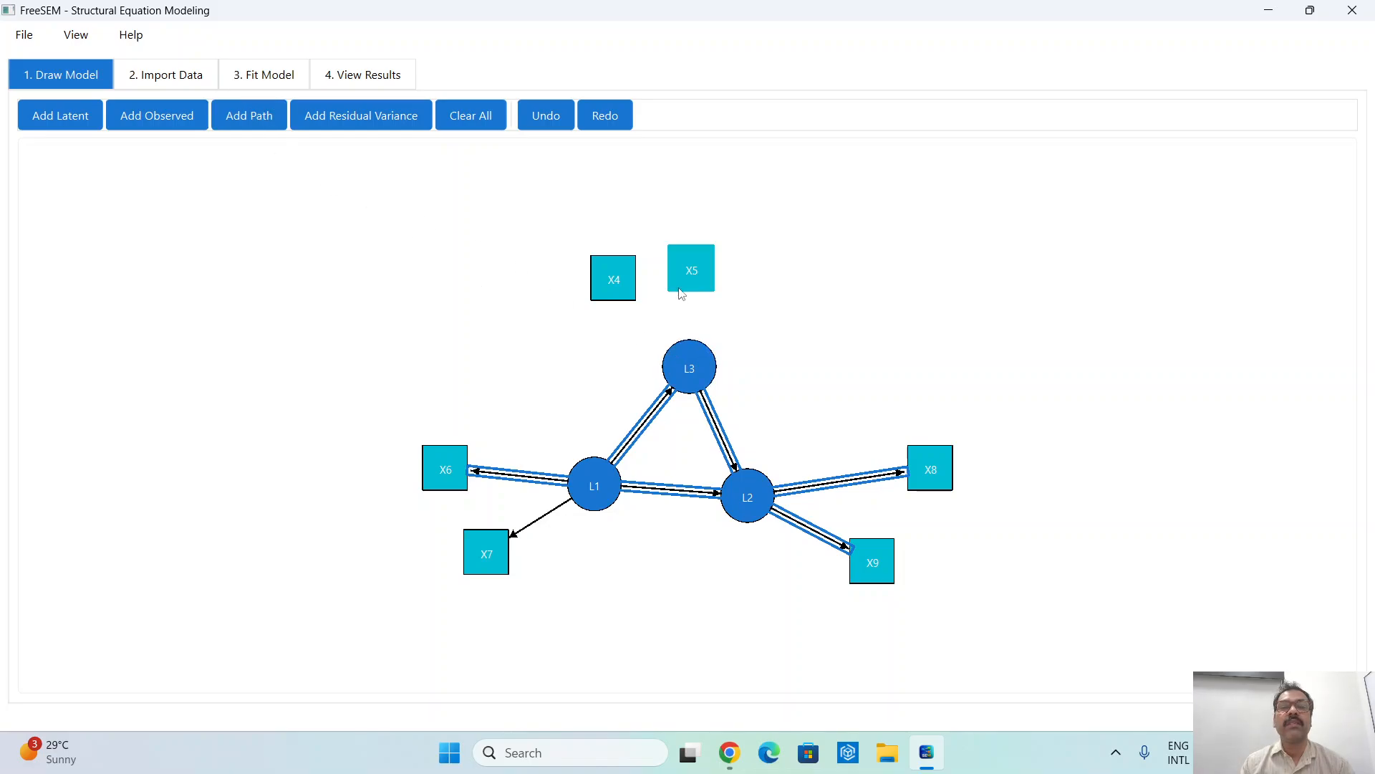
click(694, 361)
click(618, 290)
click(682, 363)
click(624, 295)
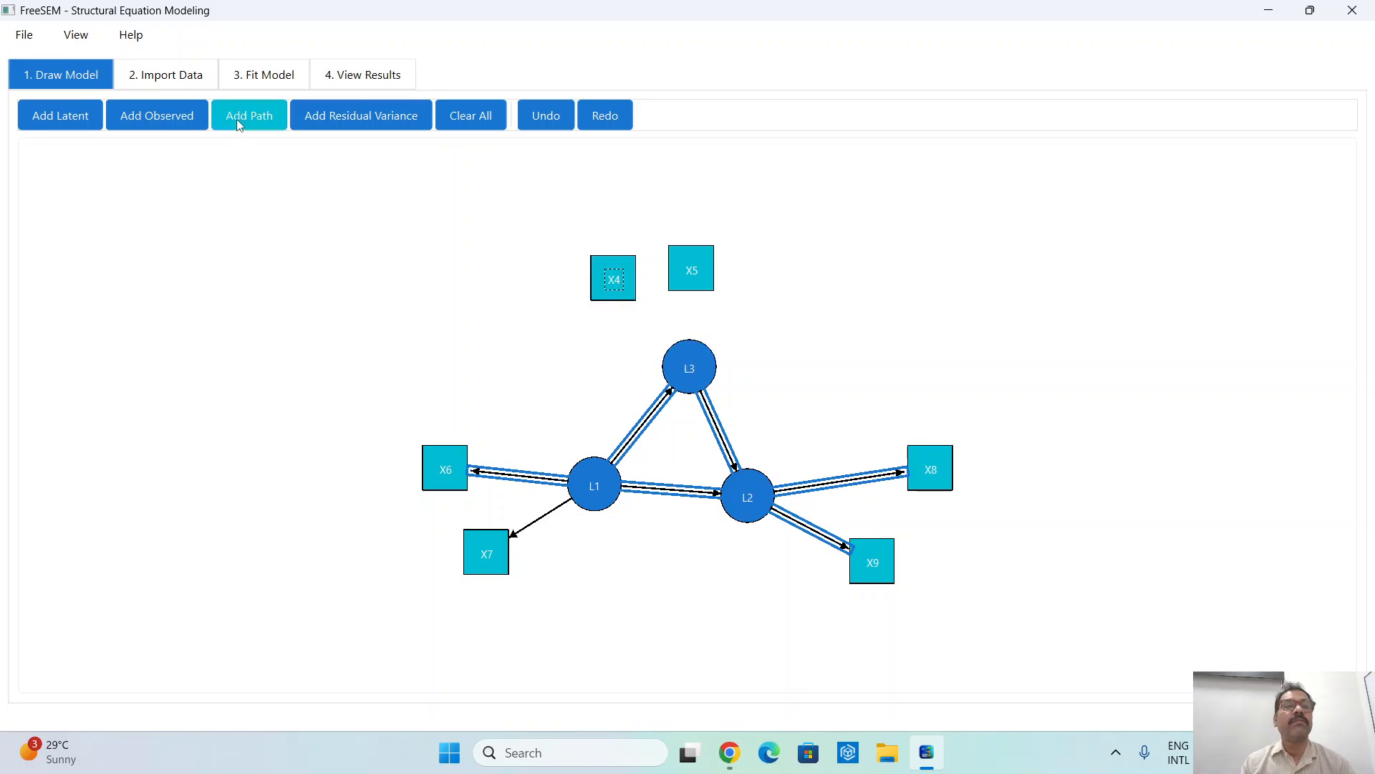
- Draw paths from latent variable L3 to observed variables X4 and X5
click(239, 125)
click(676, 356)
click(629, 280)
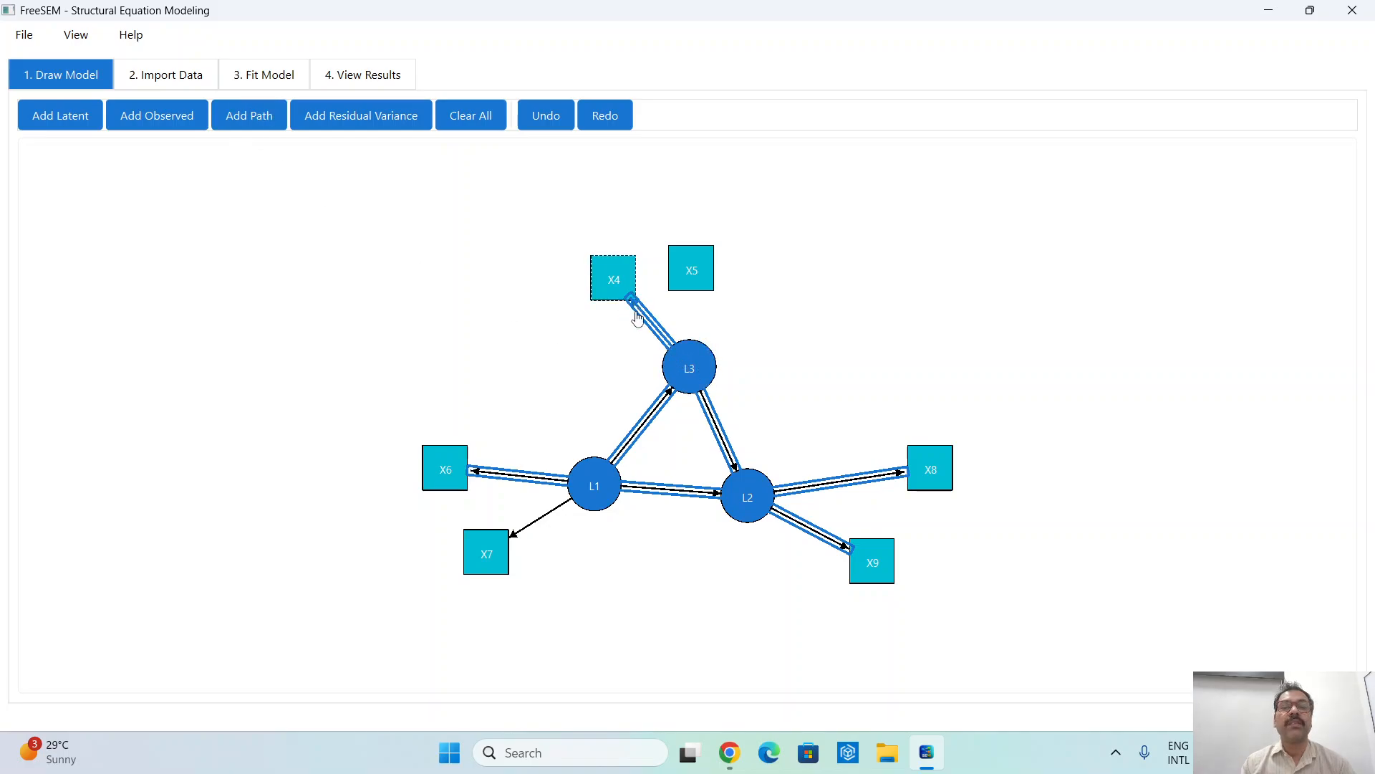
click(245, 115)
click(697, 351)
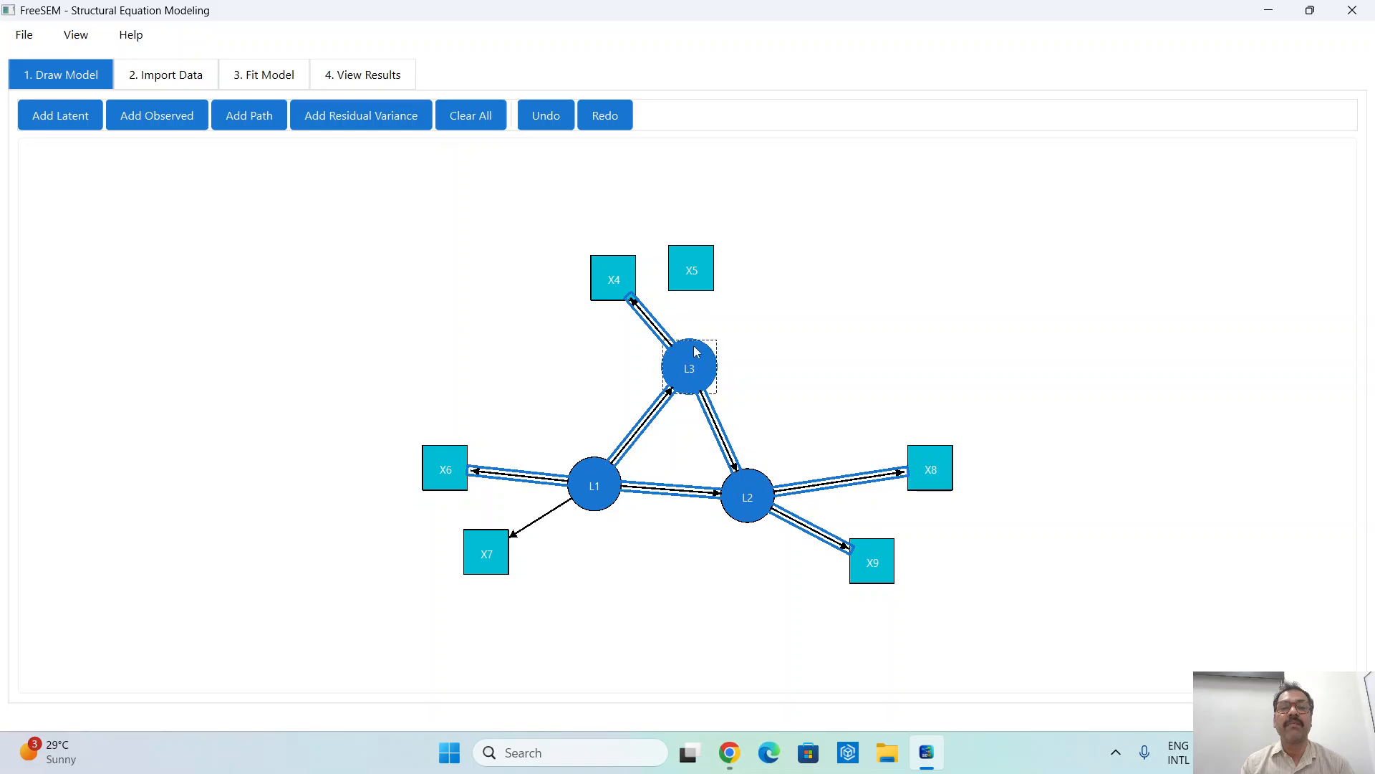
click(692, 283)
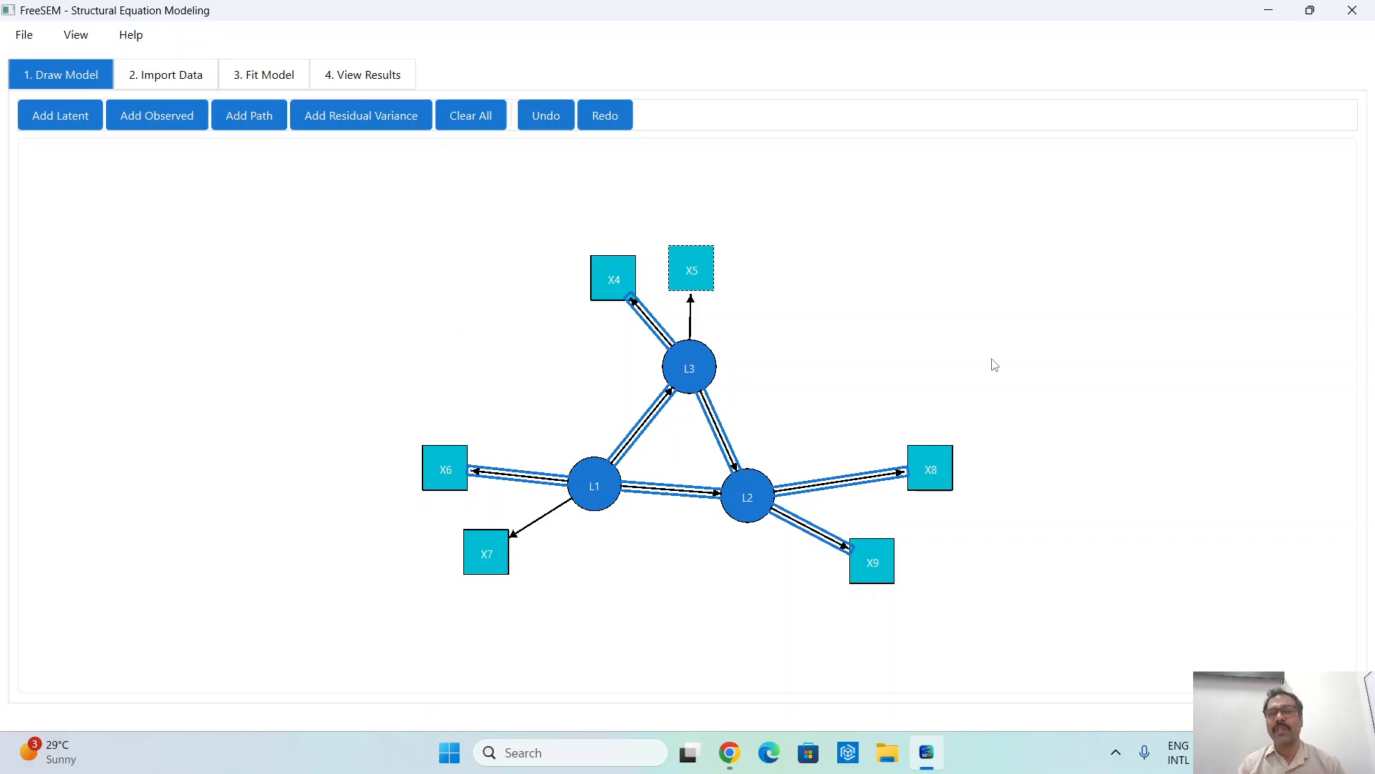
right_click(1013, 280)
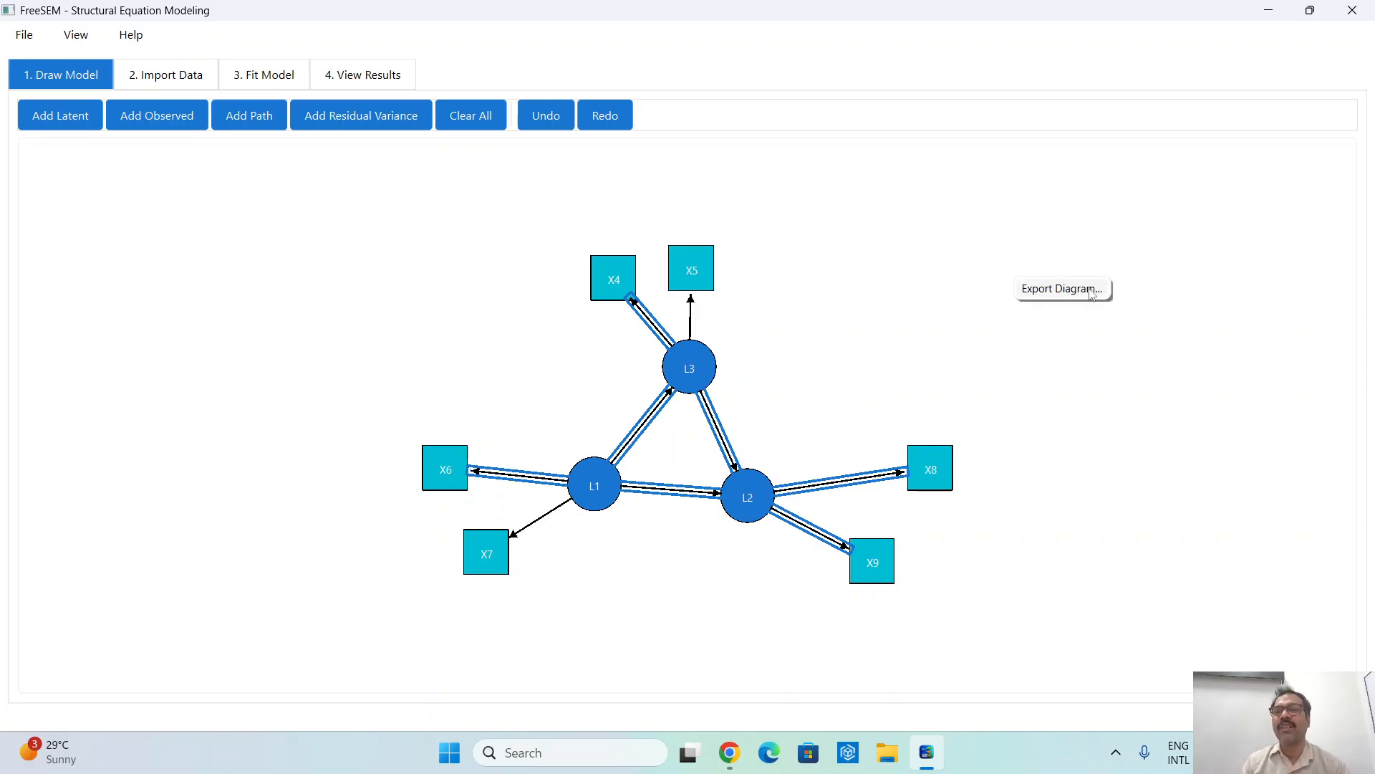
click(905, 315)
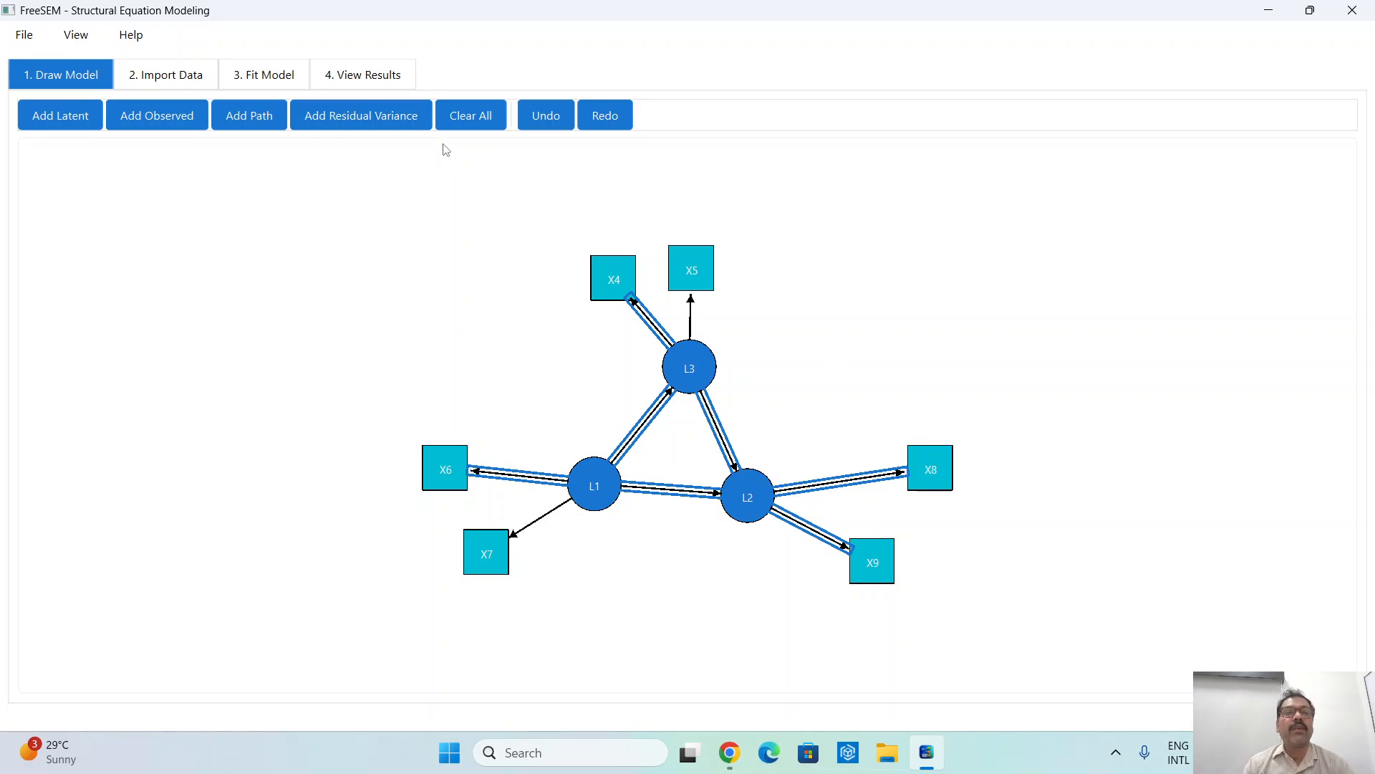
- Add a residual variance to each of the observed variables X4 and X5, with the position set to Top
click(614, 269)
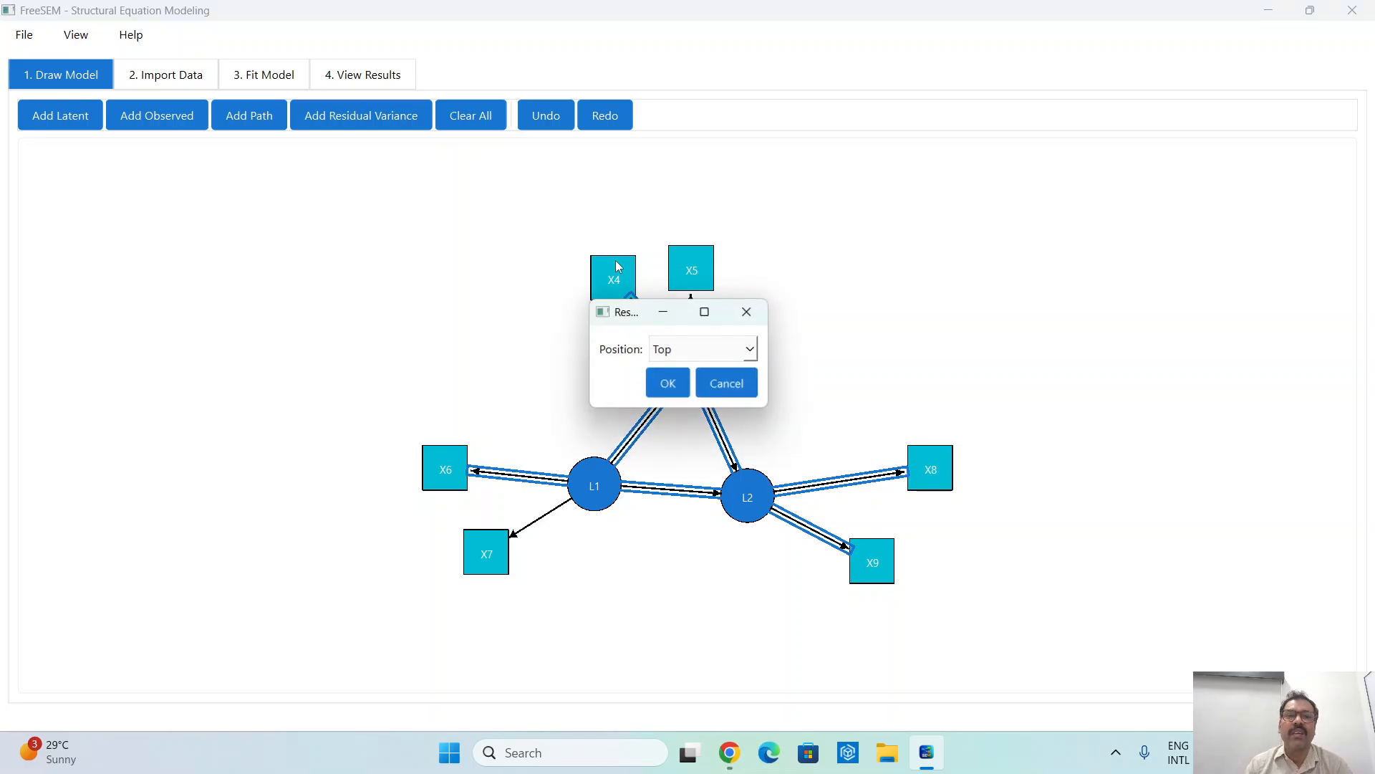
click(690, 358)
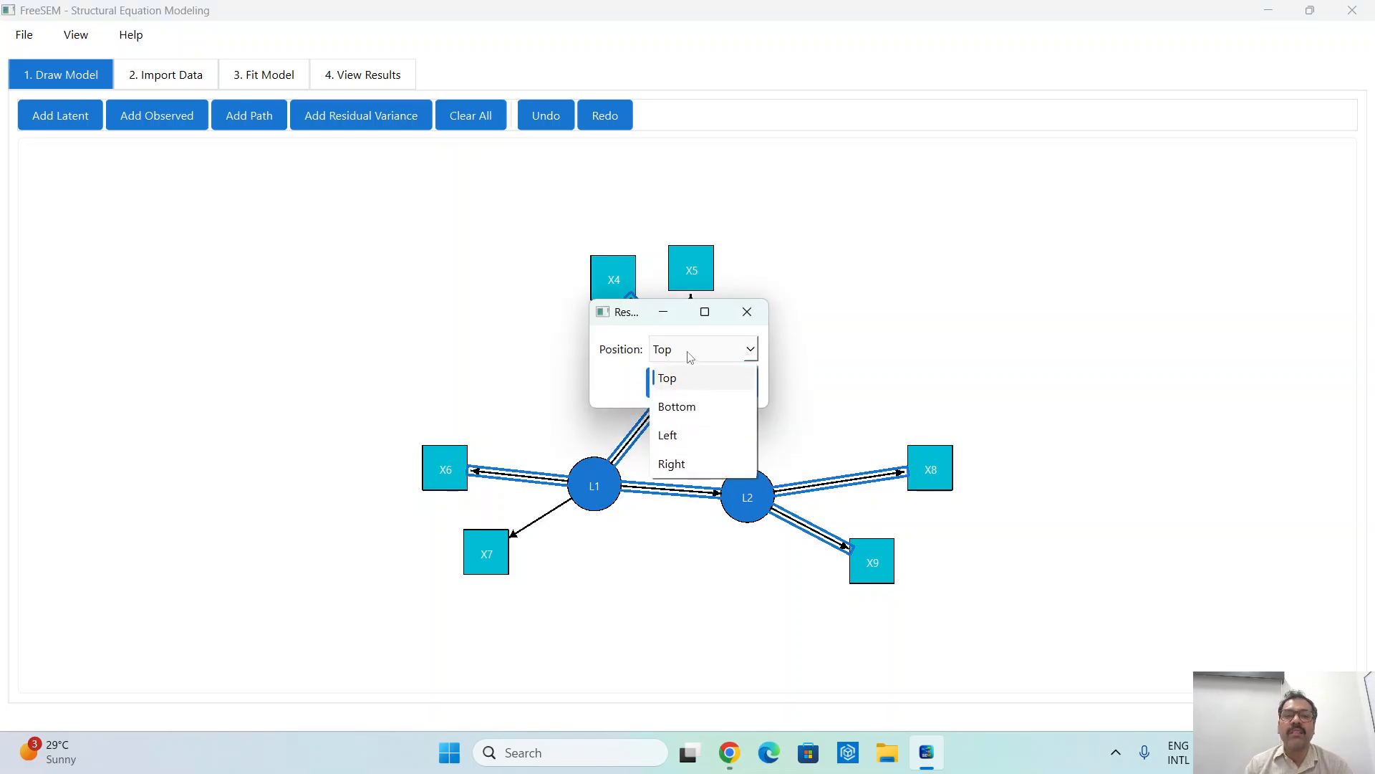
click(680, 378)
click(676, 385)
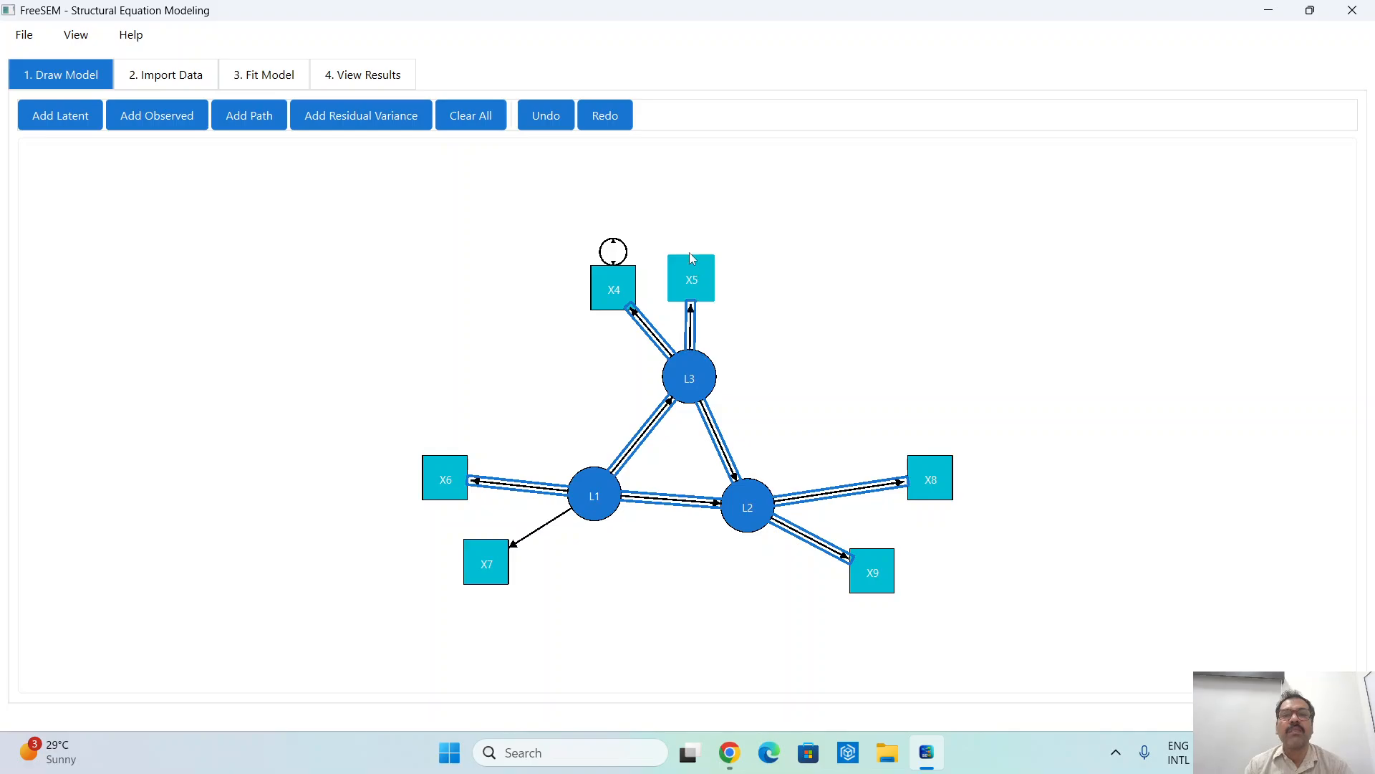
click(693, 263)
click(361, 116)
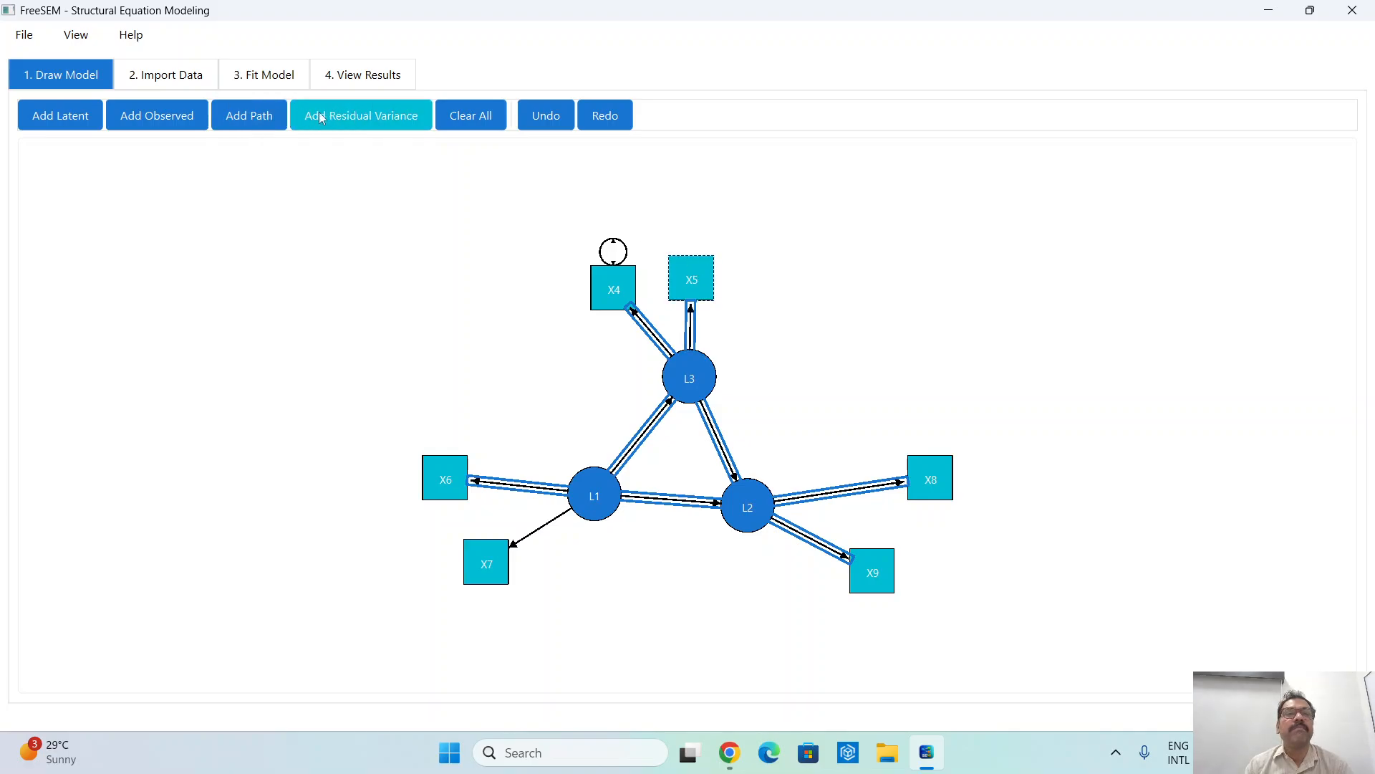
click(700, 271)
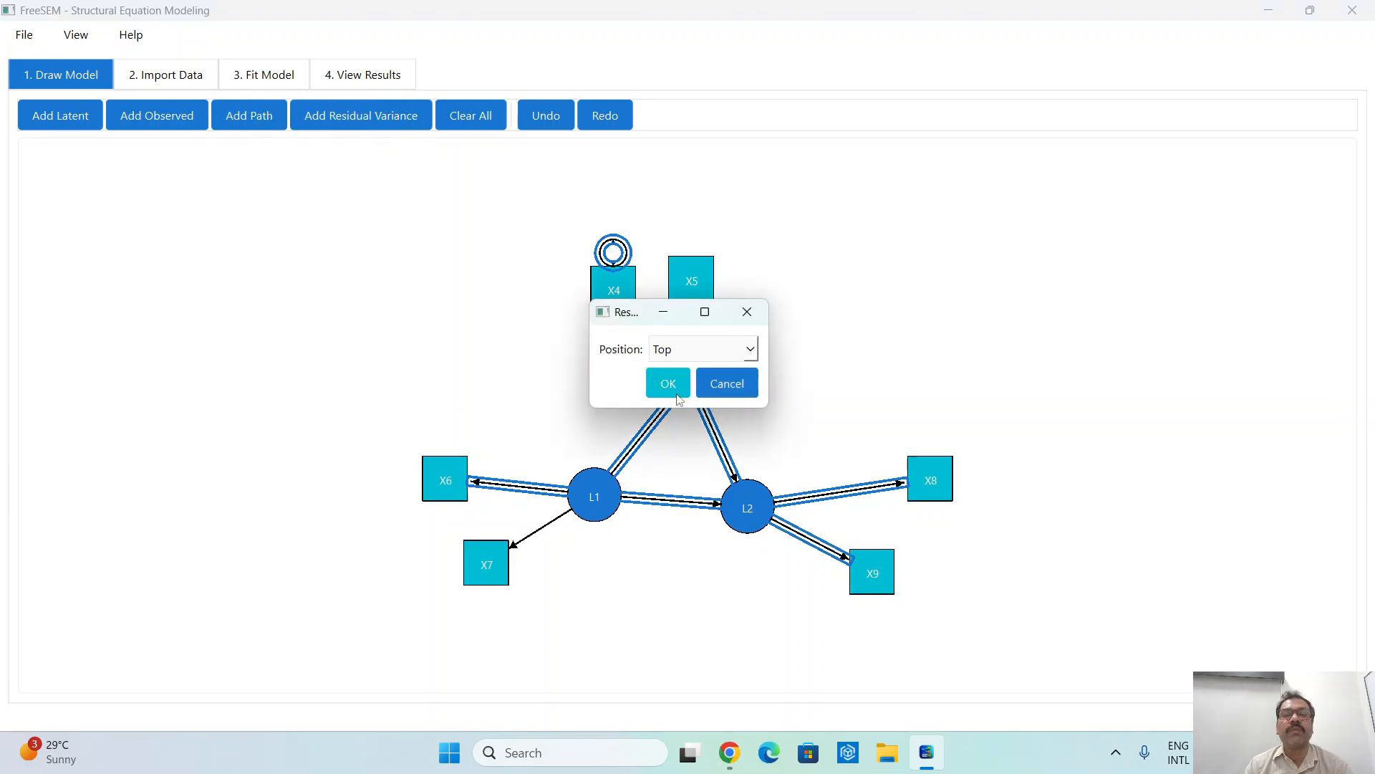
click(668, 384)
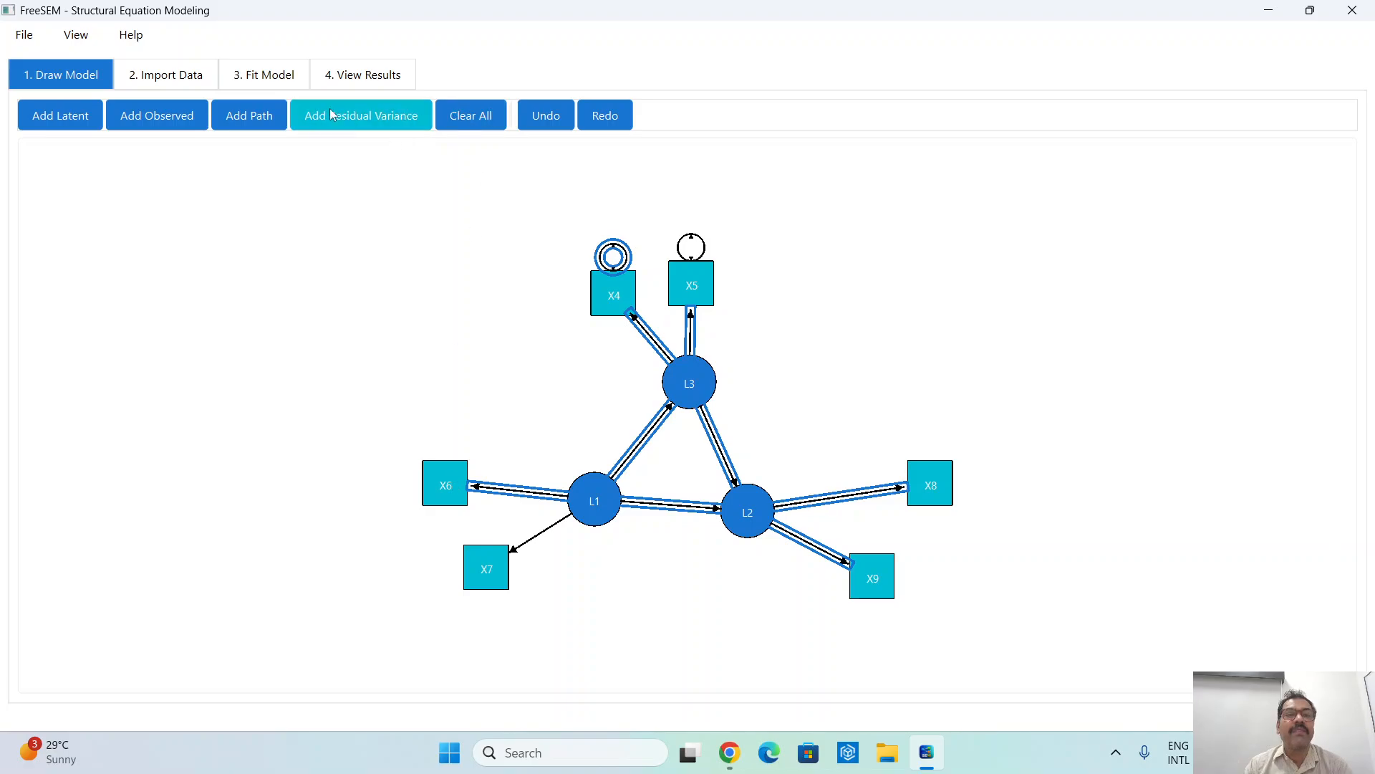
- Add a residual variance to each of the observed variables X6 and X7, with the position set to Left
click(358, 116)
click(433, 469)
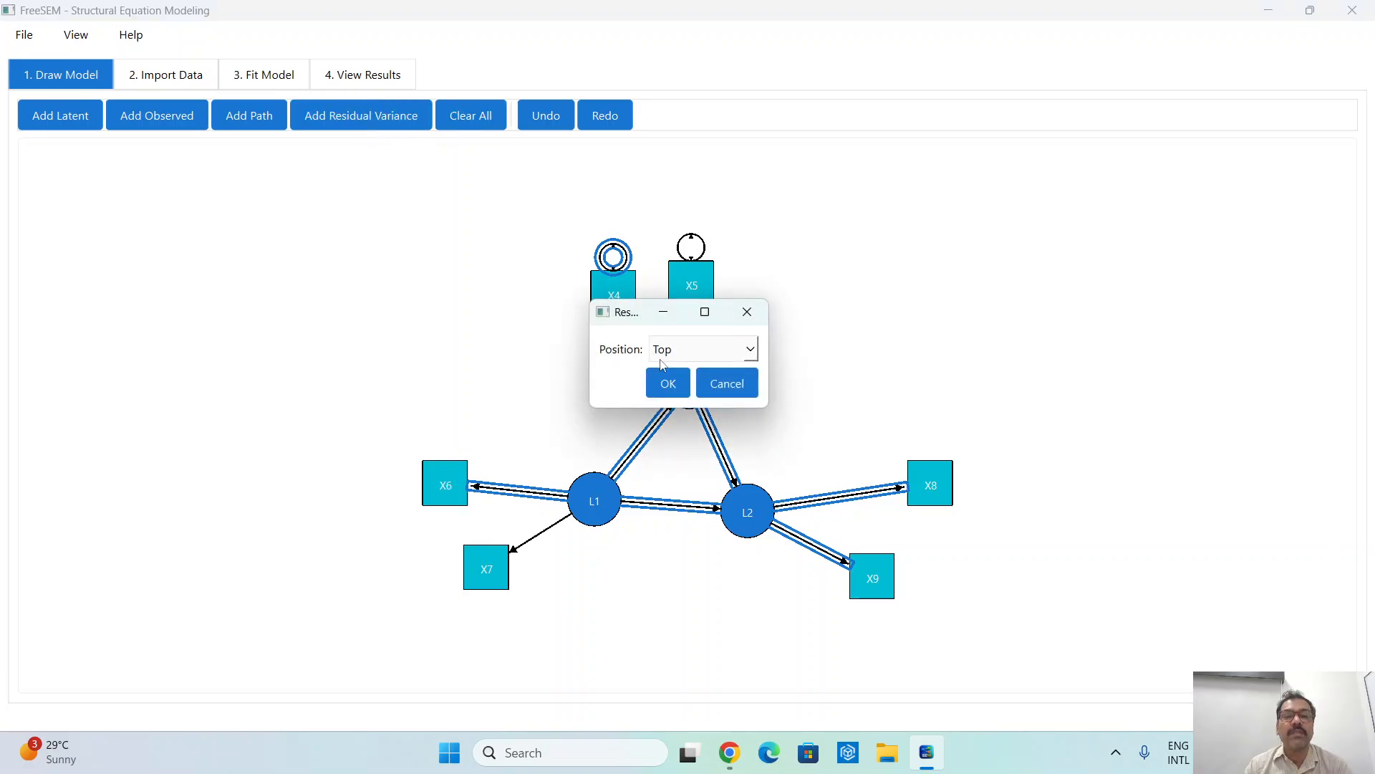
click(720, 350)
click(668, 432)
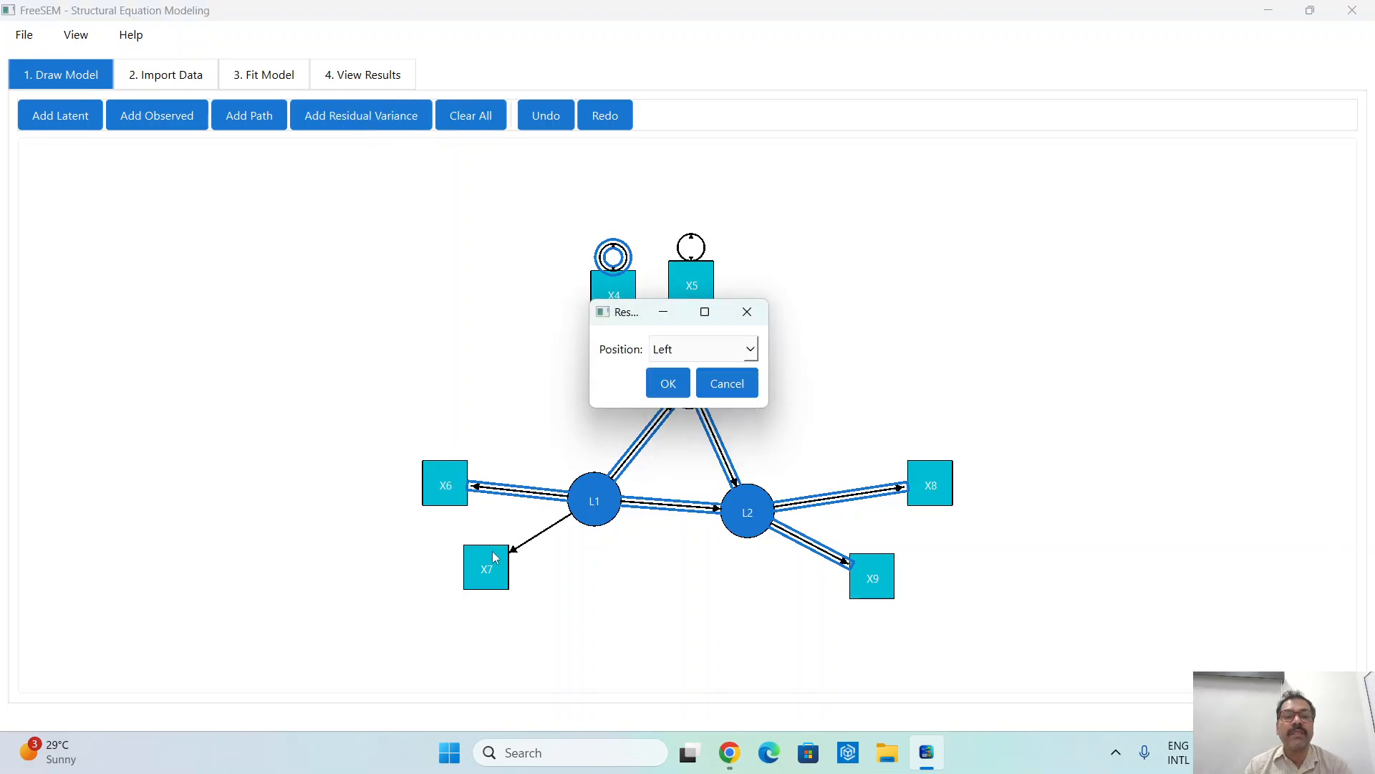
click(653, 395)
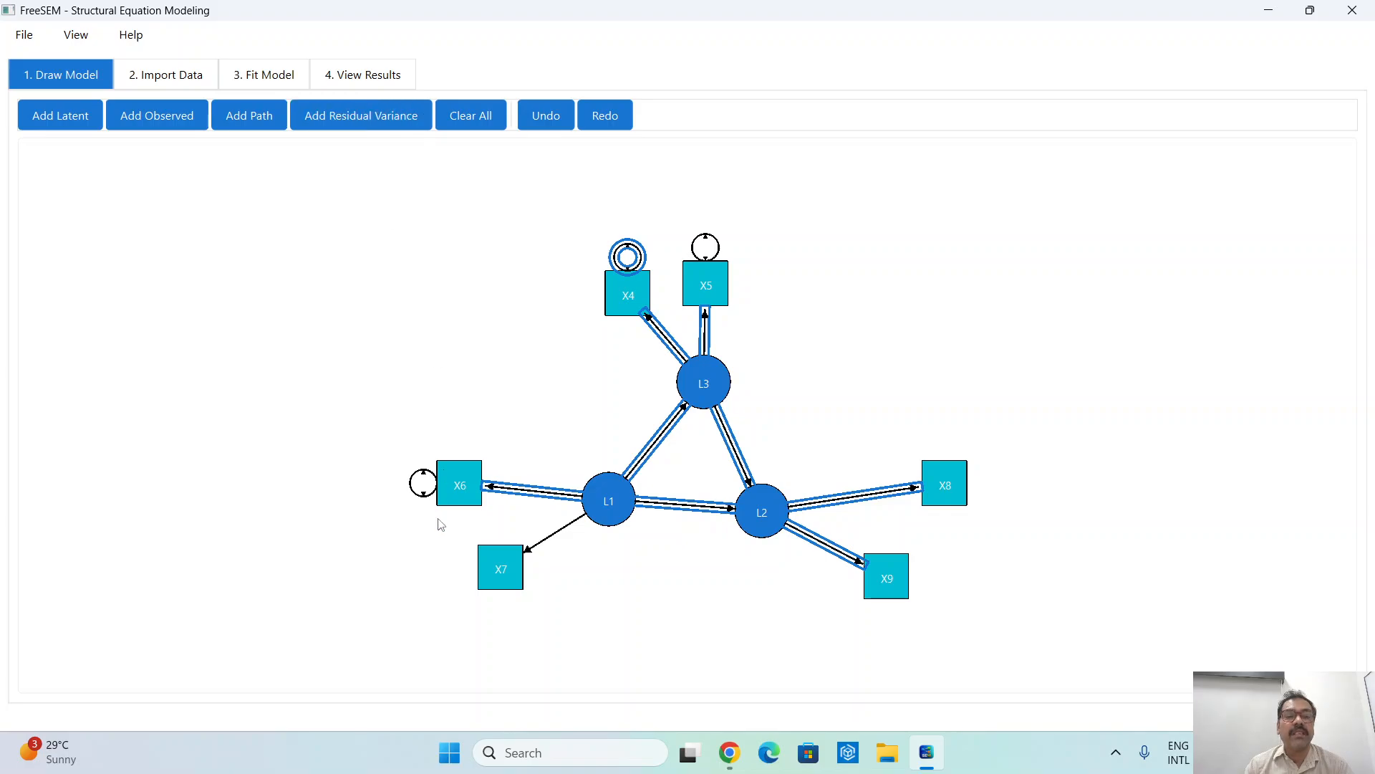
click(479, 552)
click(719, 349)
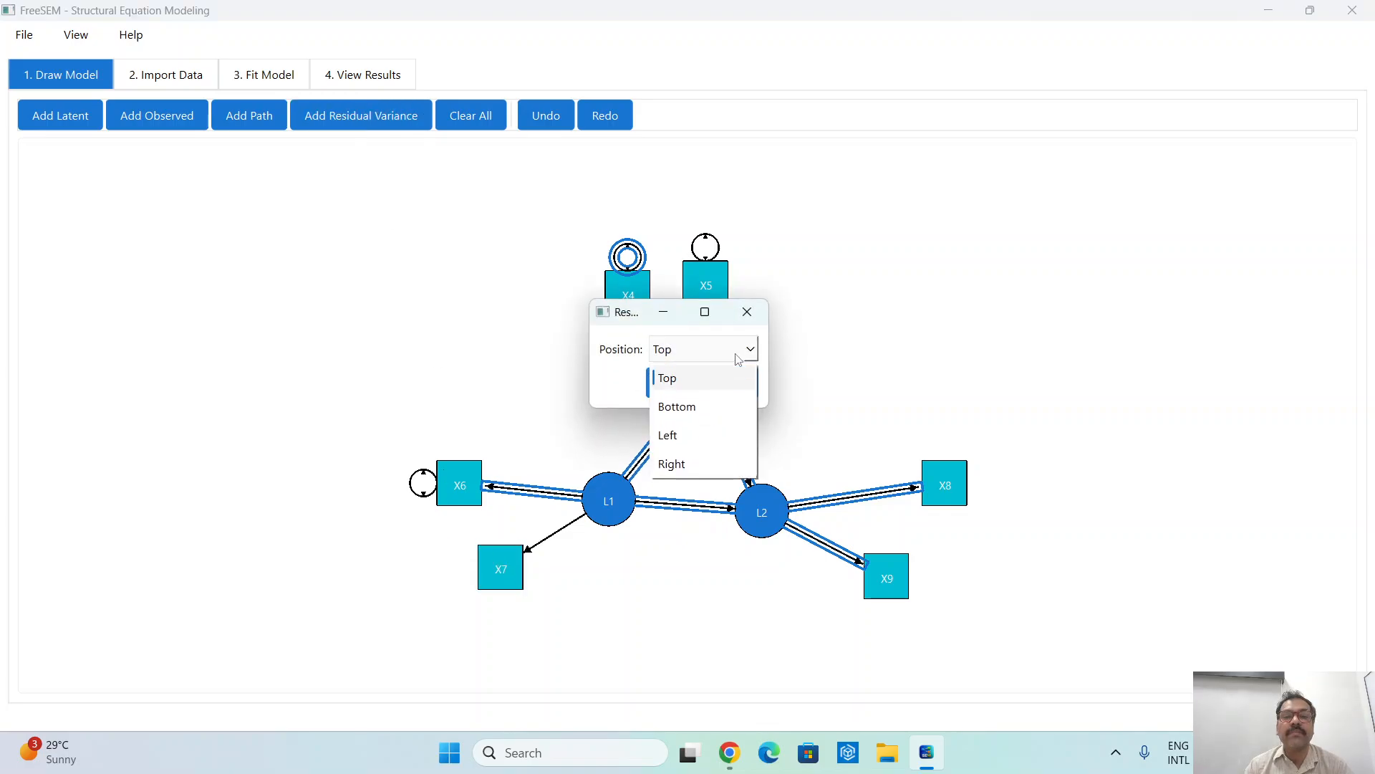
click(683, 435)
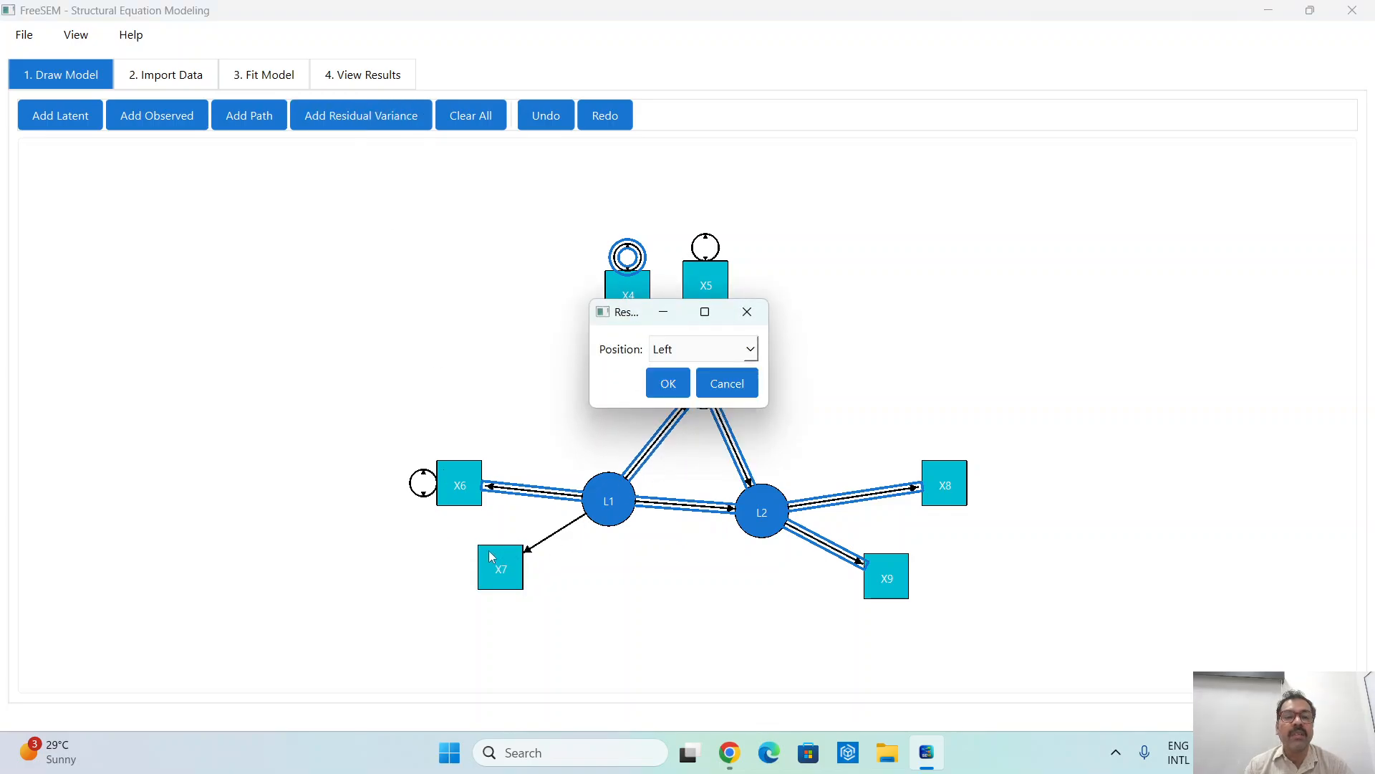
click(669, 387)
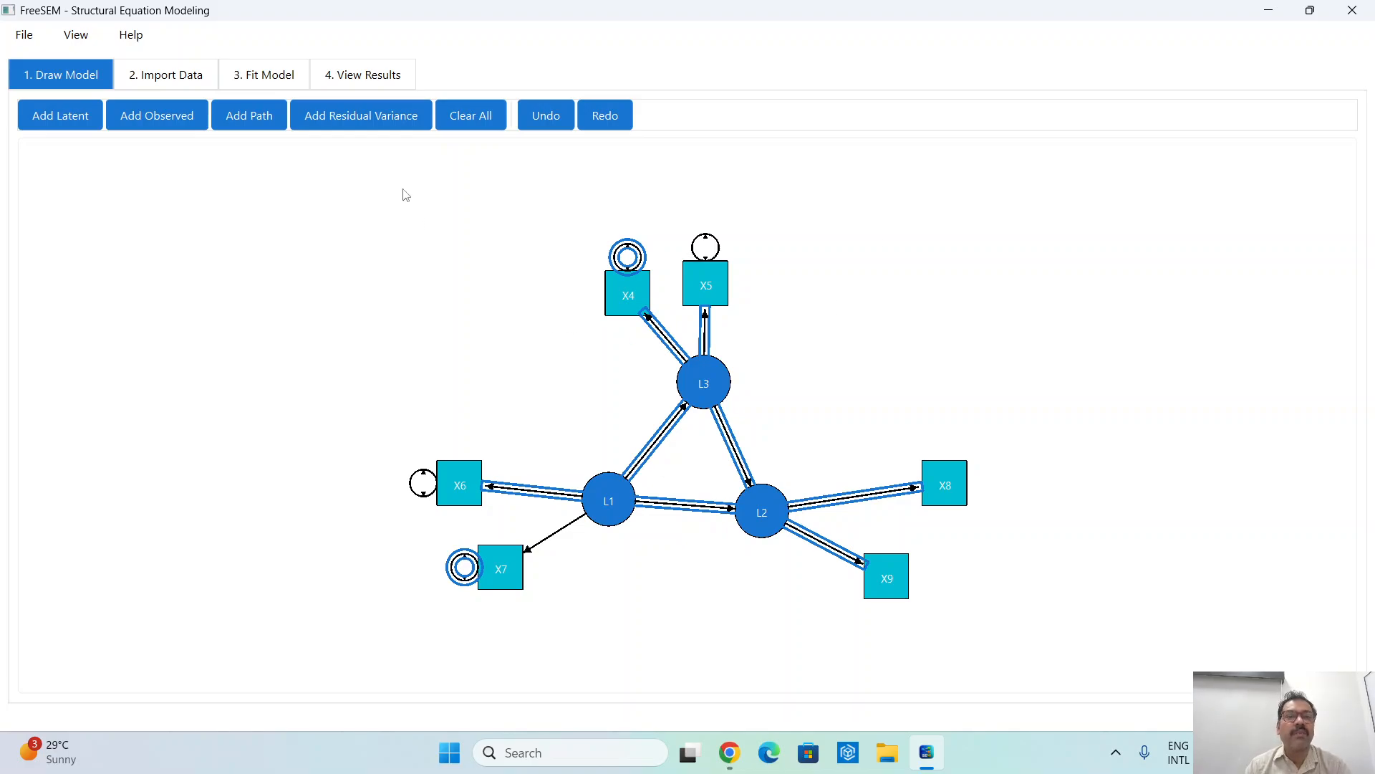
- Add a residual variance to each of the observed variables X8 and X9, with the position set to Right
click(387, 123)
click(963, 478)
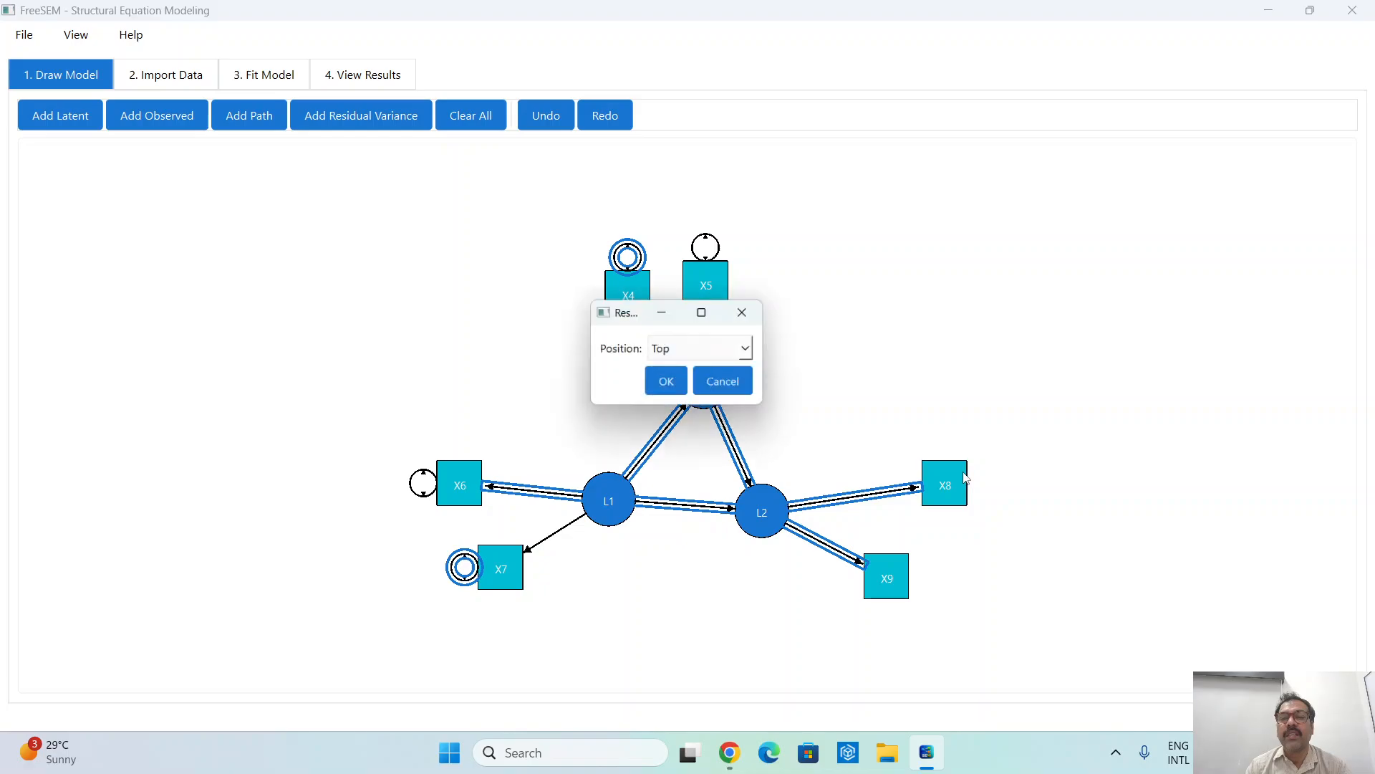
click(750, 349)
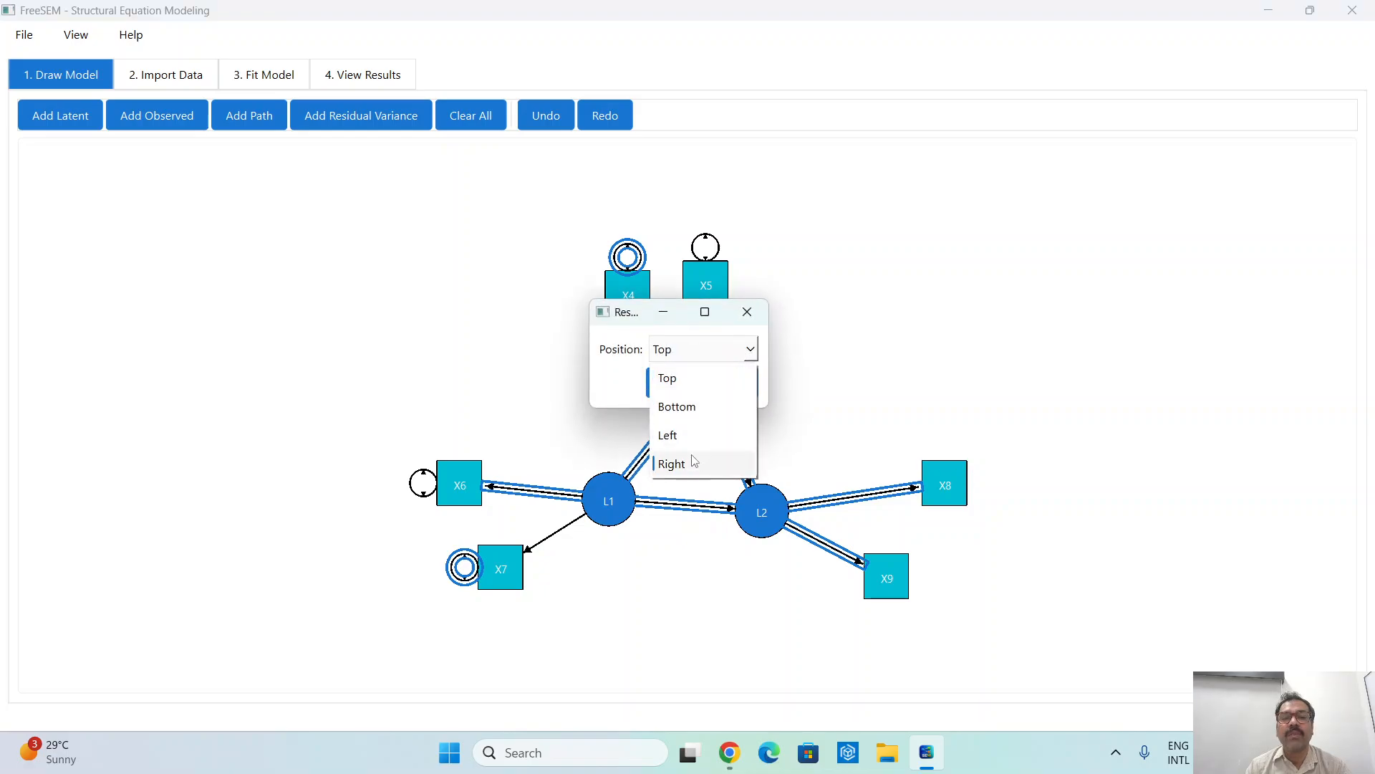
click(674, 465)
click(668, 381)
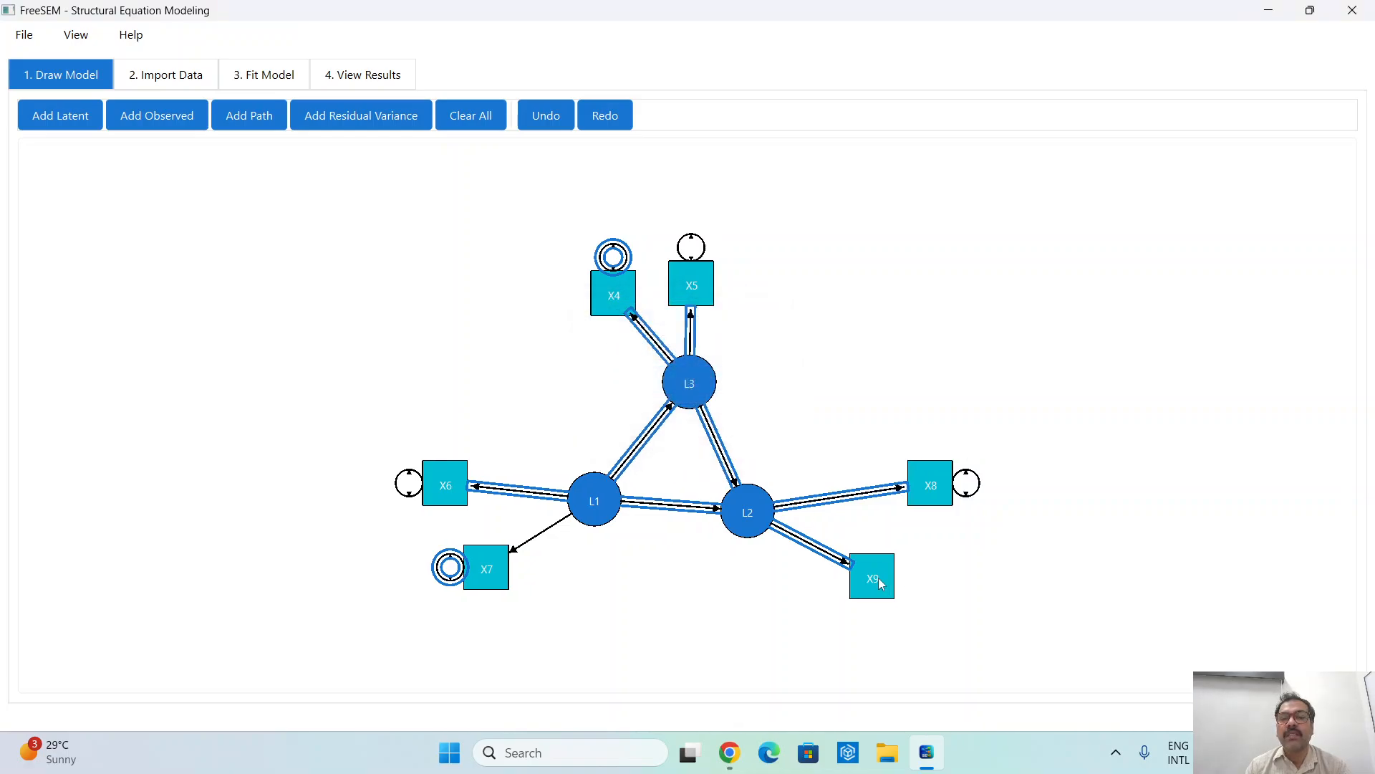
click(363, 118)
click(891, 579)
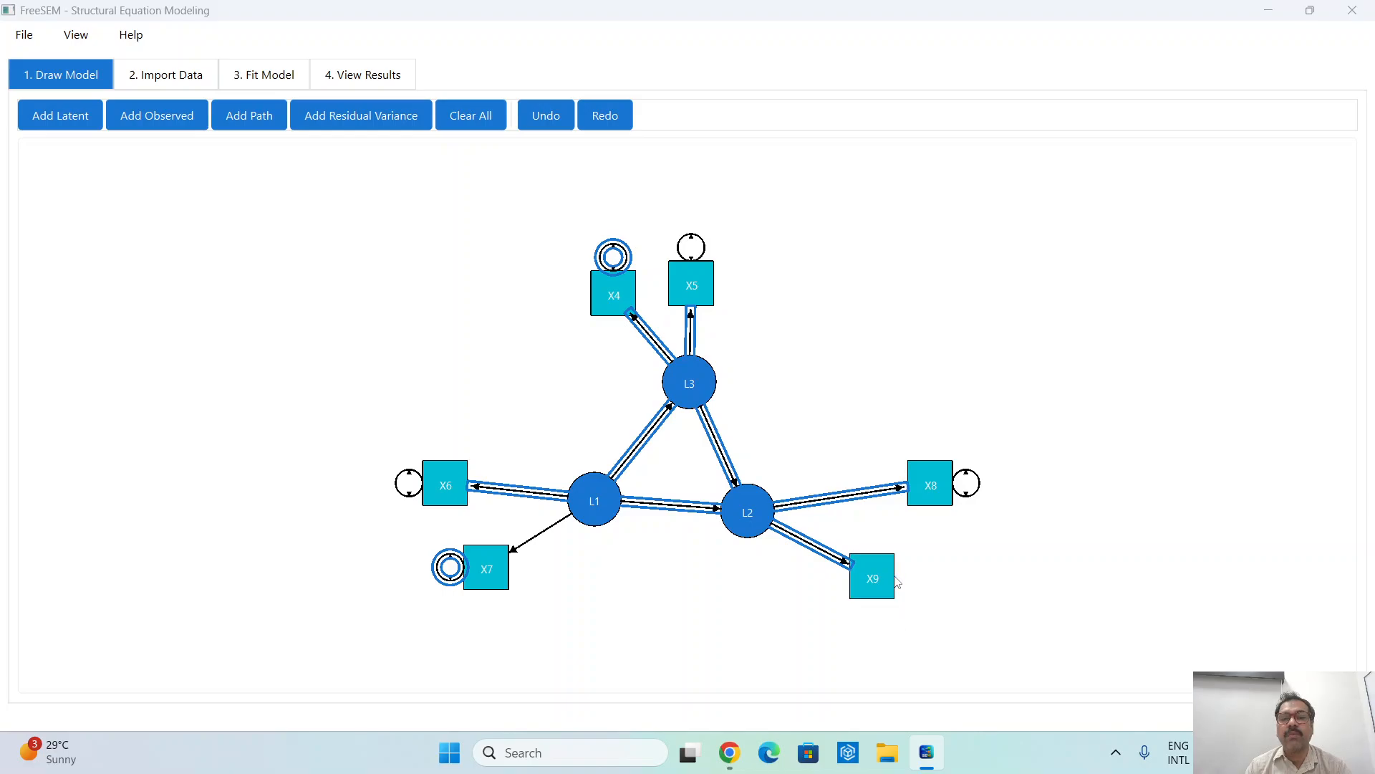
click(698, 353)
click(677, 465)
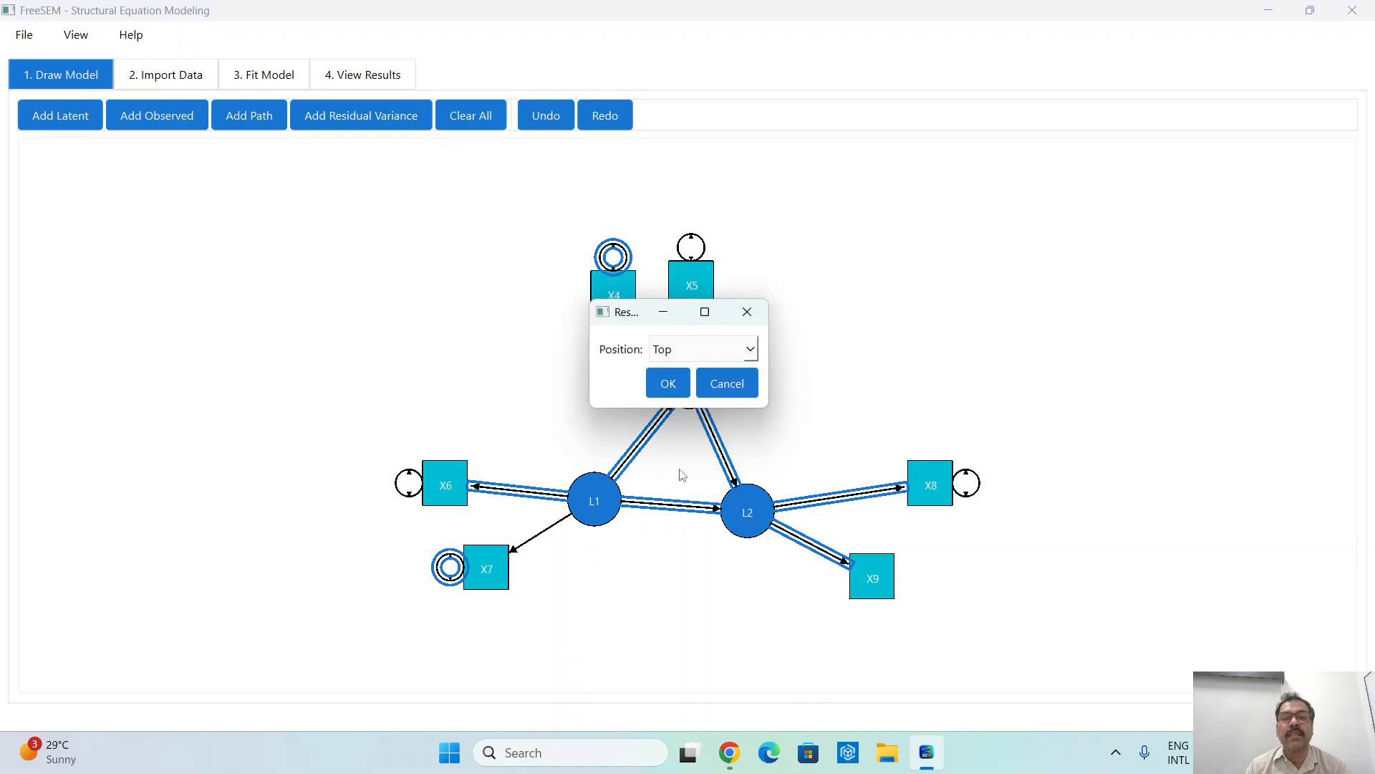
click(668, 378)
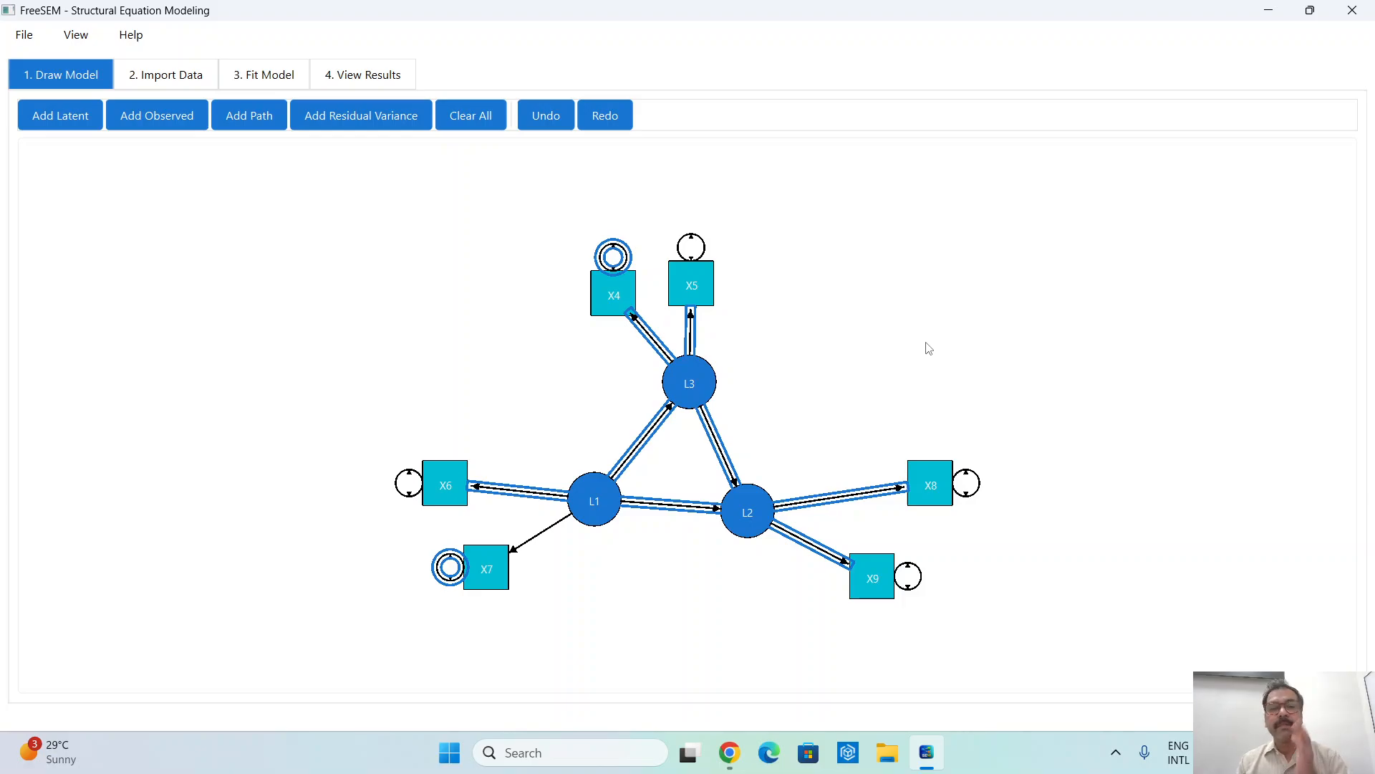
- Import the dataset with variables X6 to X15 from the data folder inside FreeSEM's _internal folder
click(154, 76)
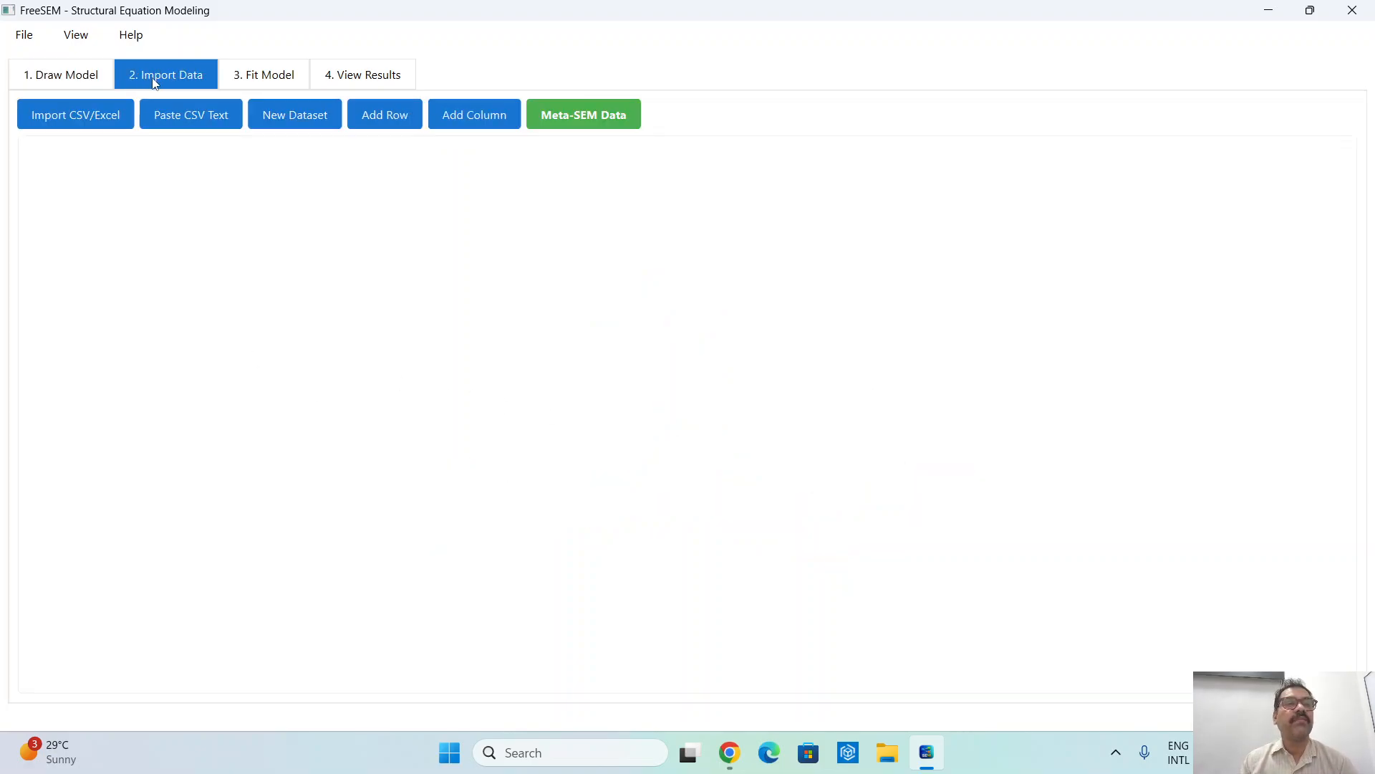
click(90, 111)
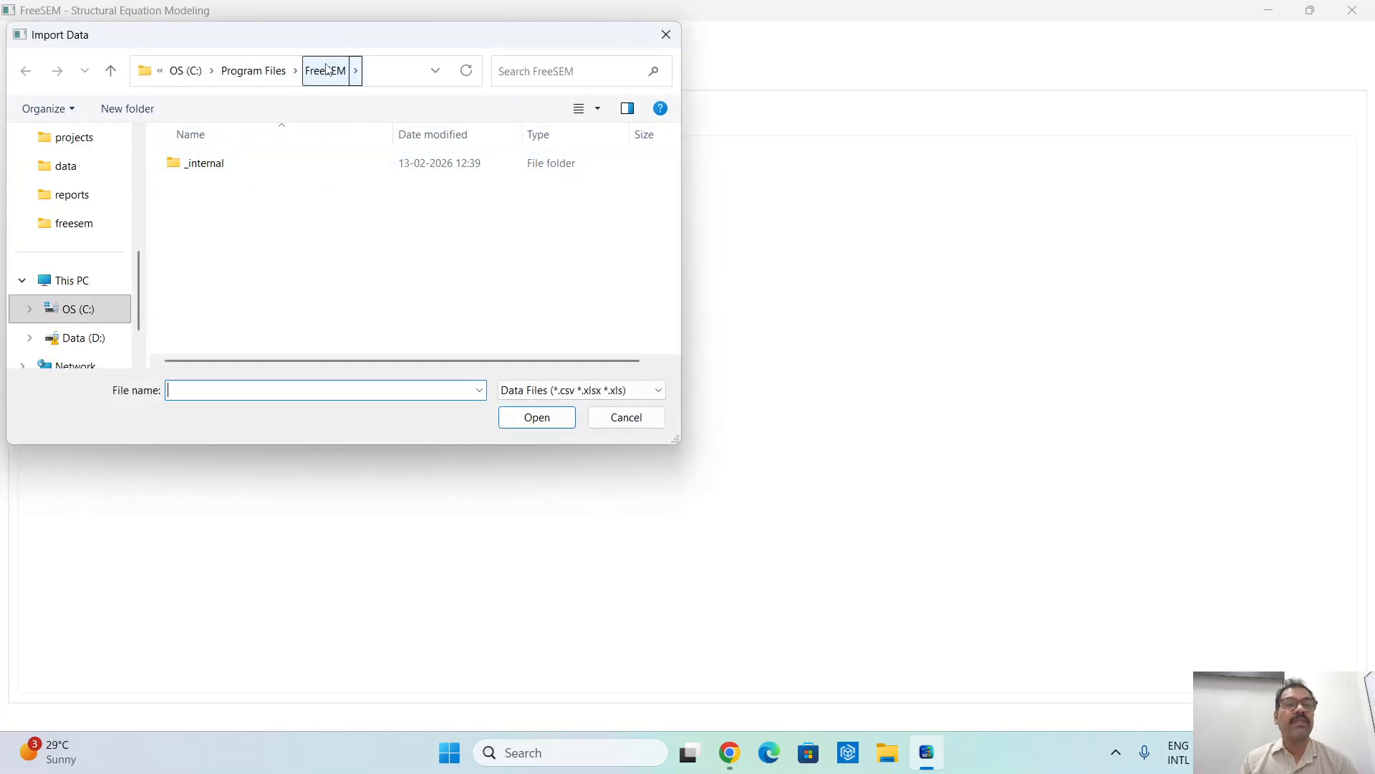
double_click(211, 165)
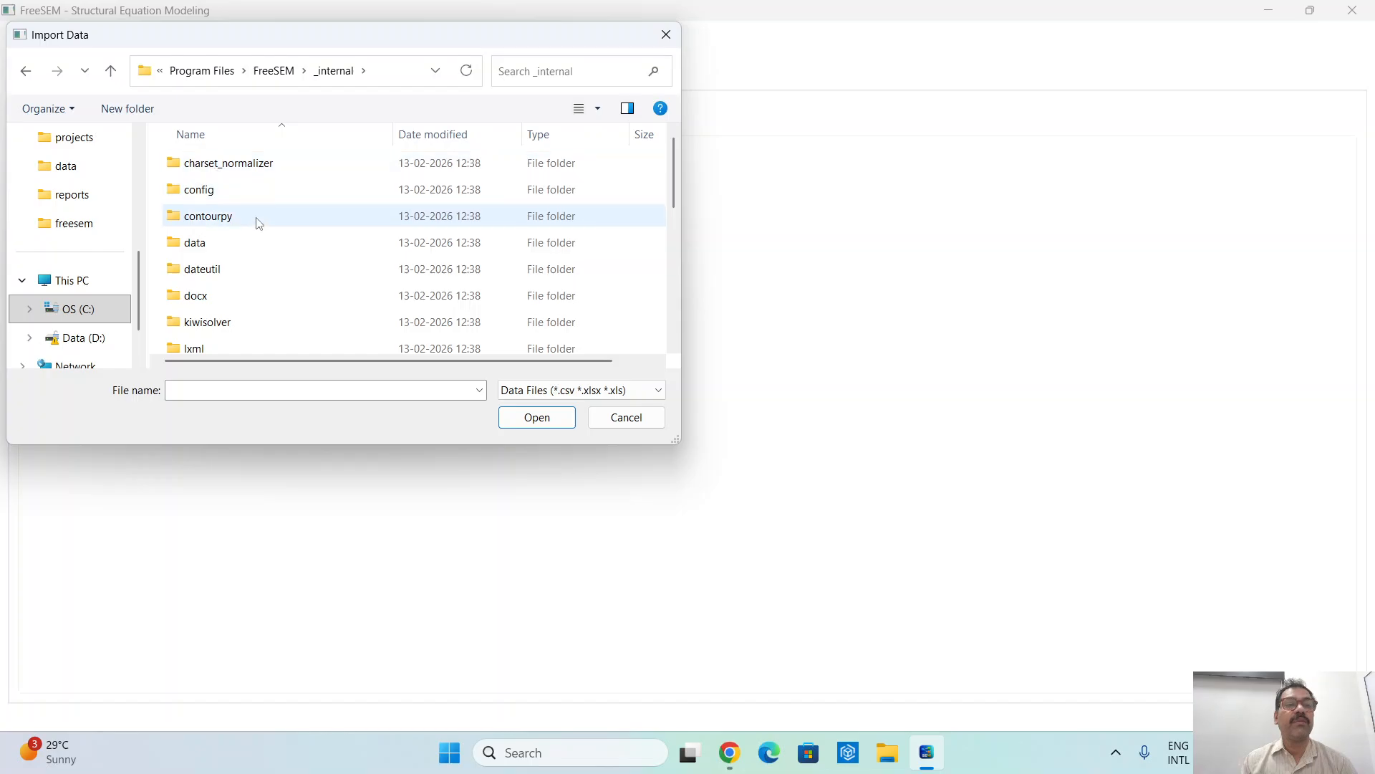
double_click(251, 245)
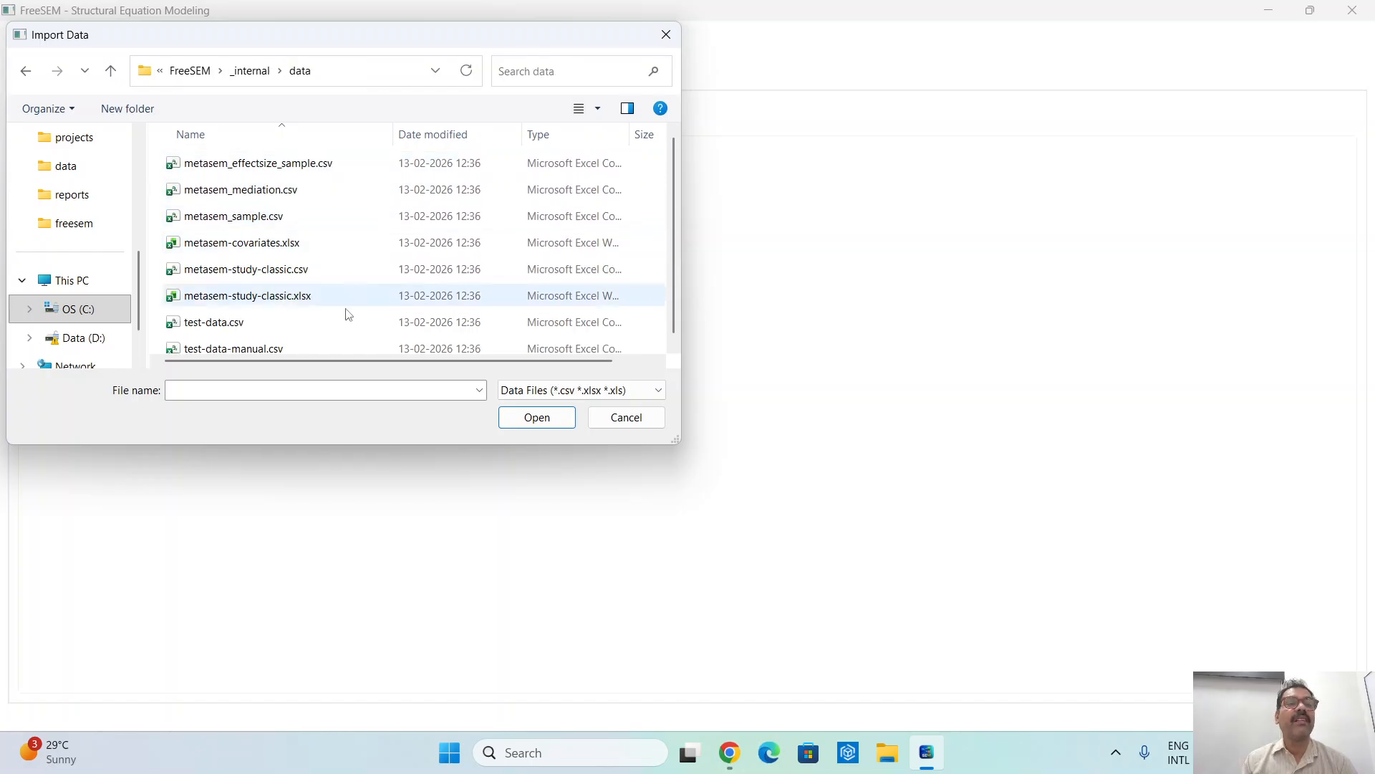
scroll(349, 317, down, 1)
double_click(274, 317)
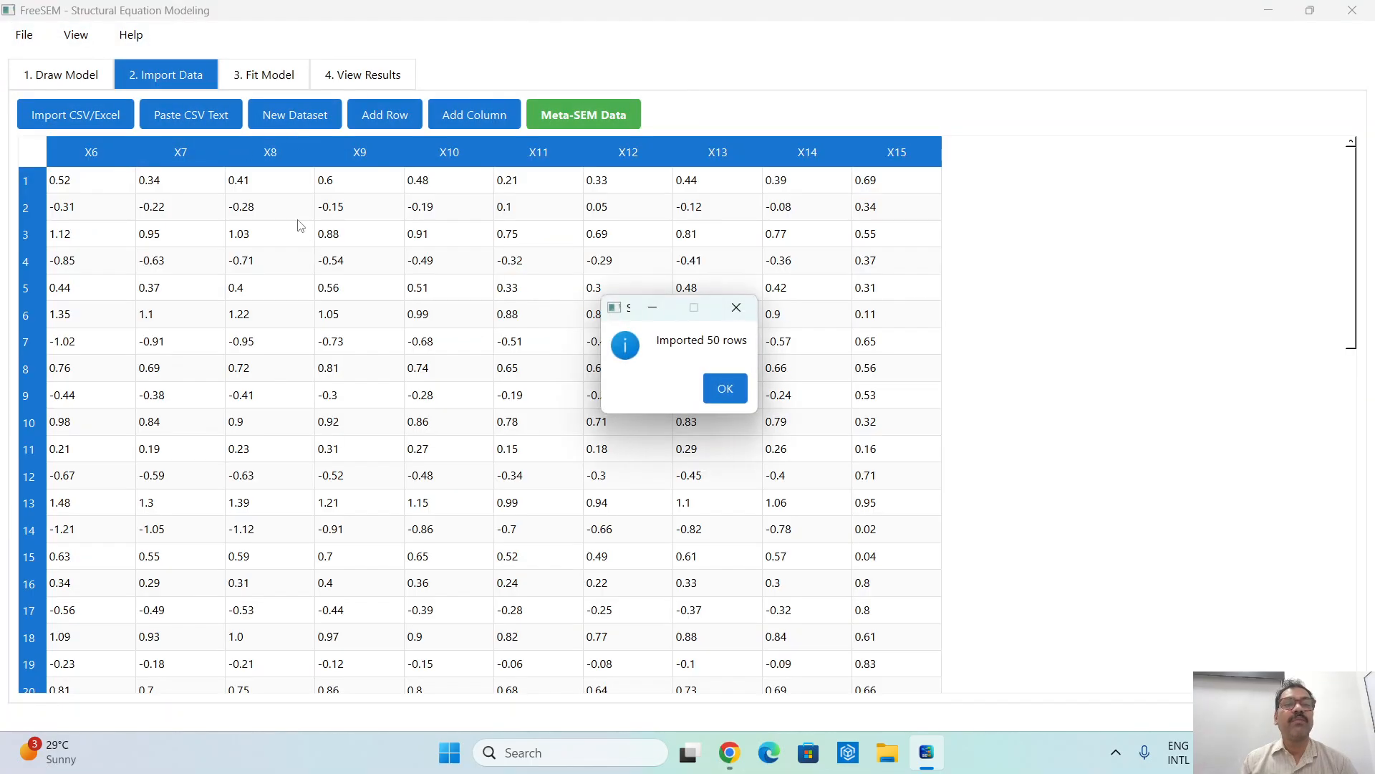
click(724, 387)
click(679, 420)
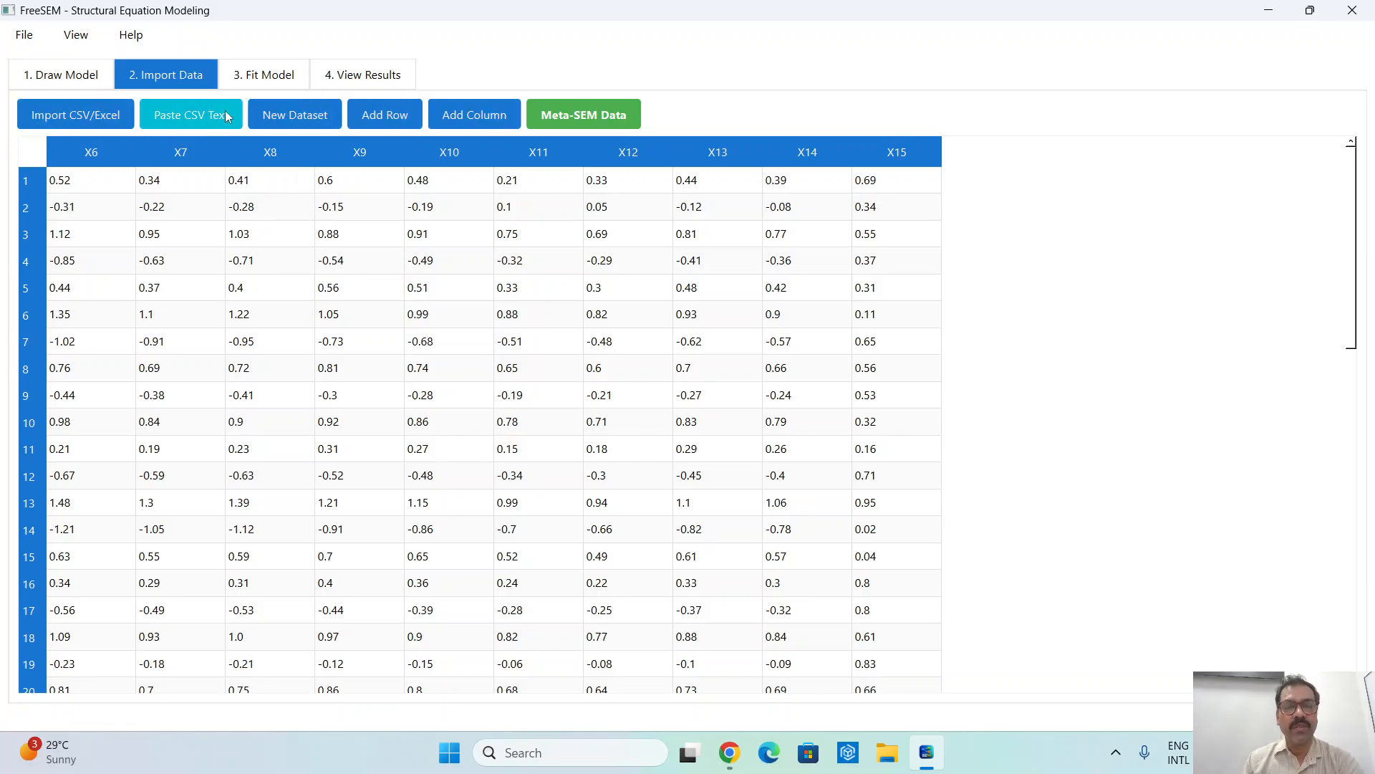
- Open the dialog for pasting CSV text and cancel it without importing anything
click(207, 116)
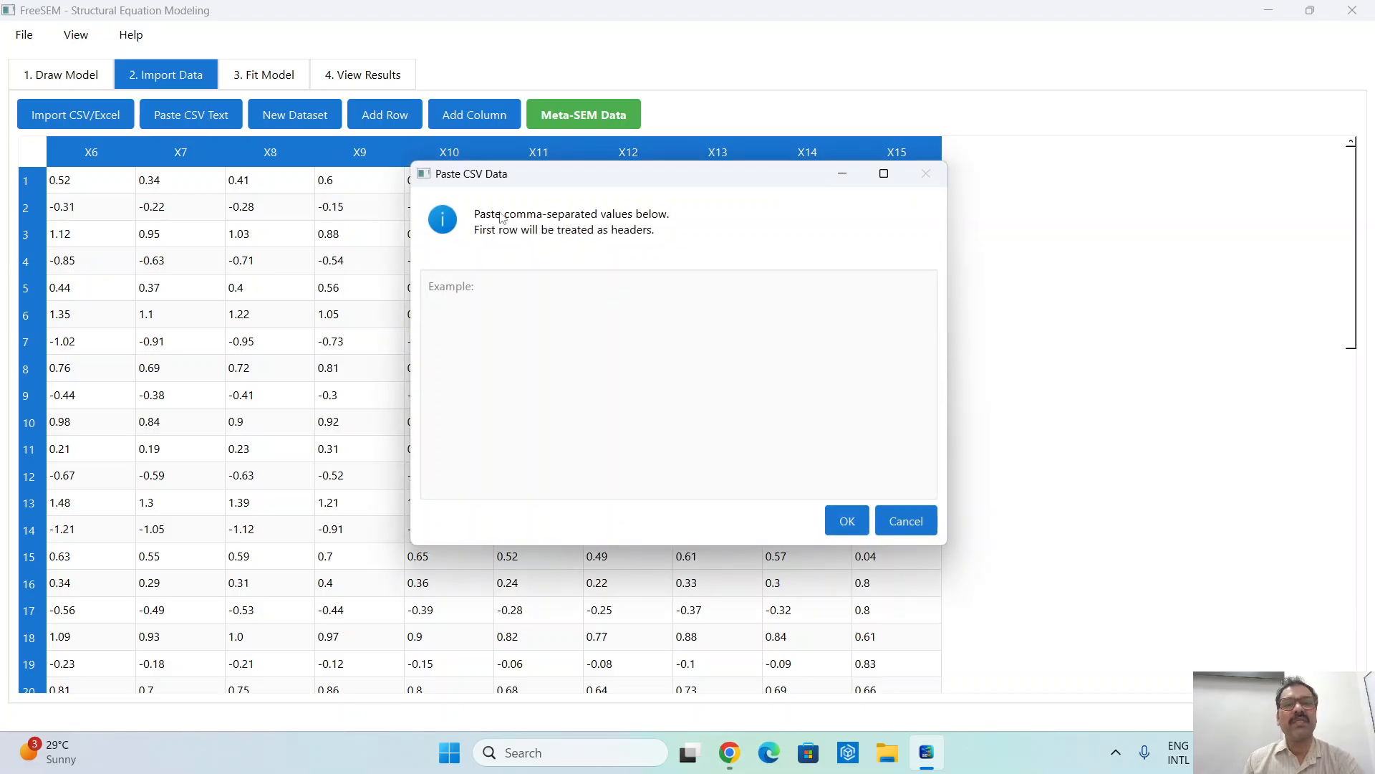
click(904, 521)
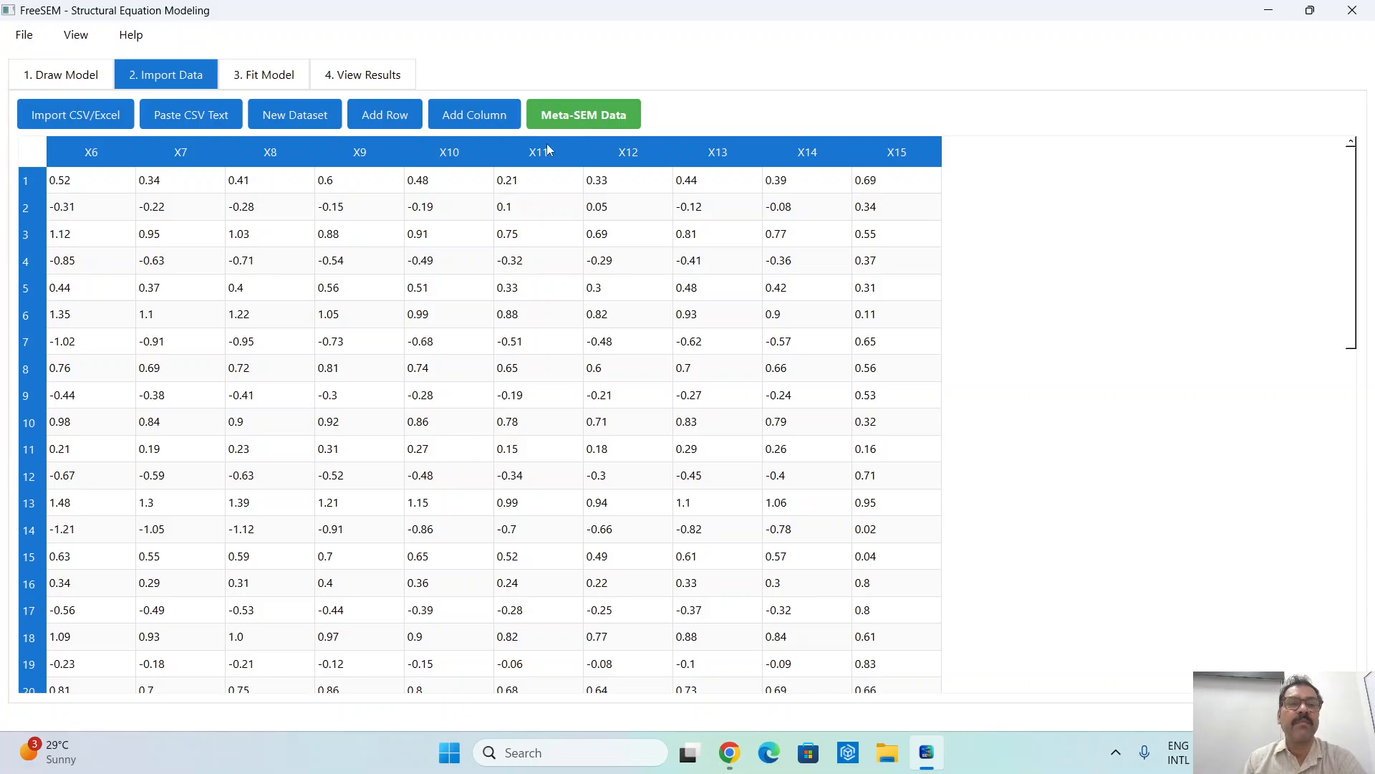
- Choose EFA as the analysis method for fitting the model and specify 3 factors instead of the automatic Kaiser criterion
click(289, 81)
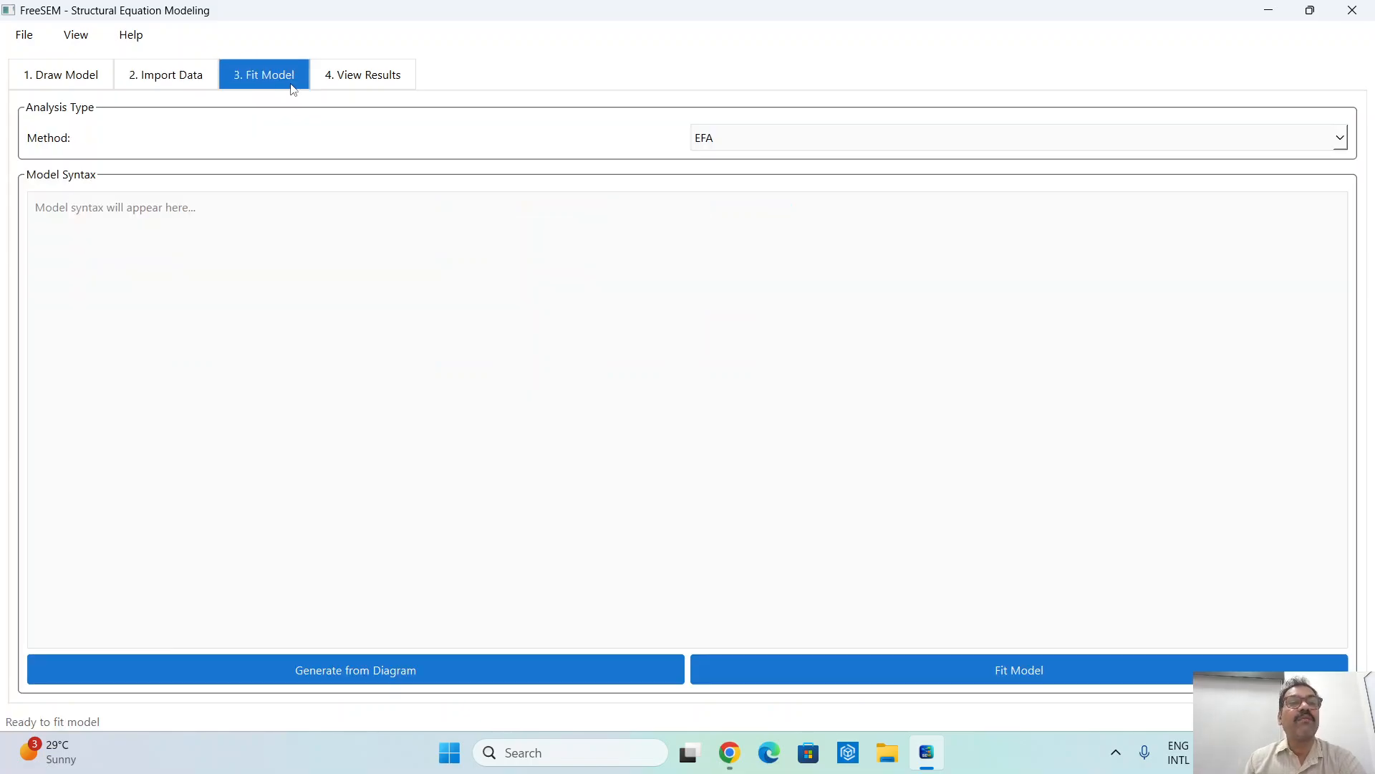
click(735, 144)
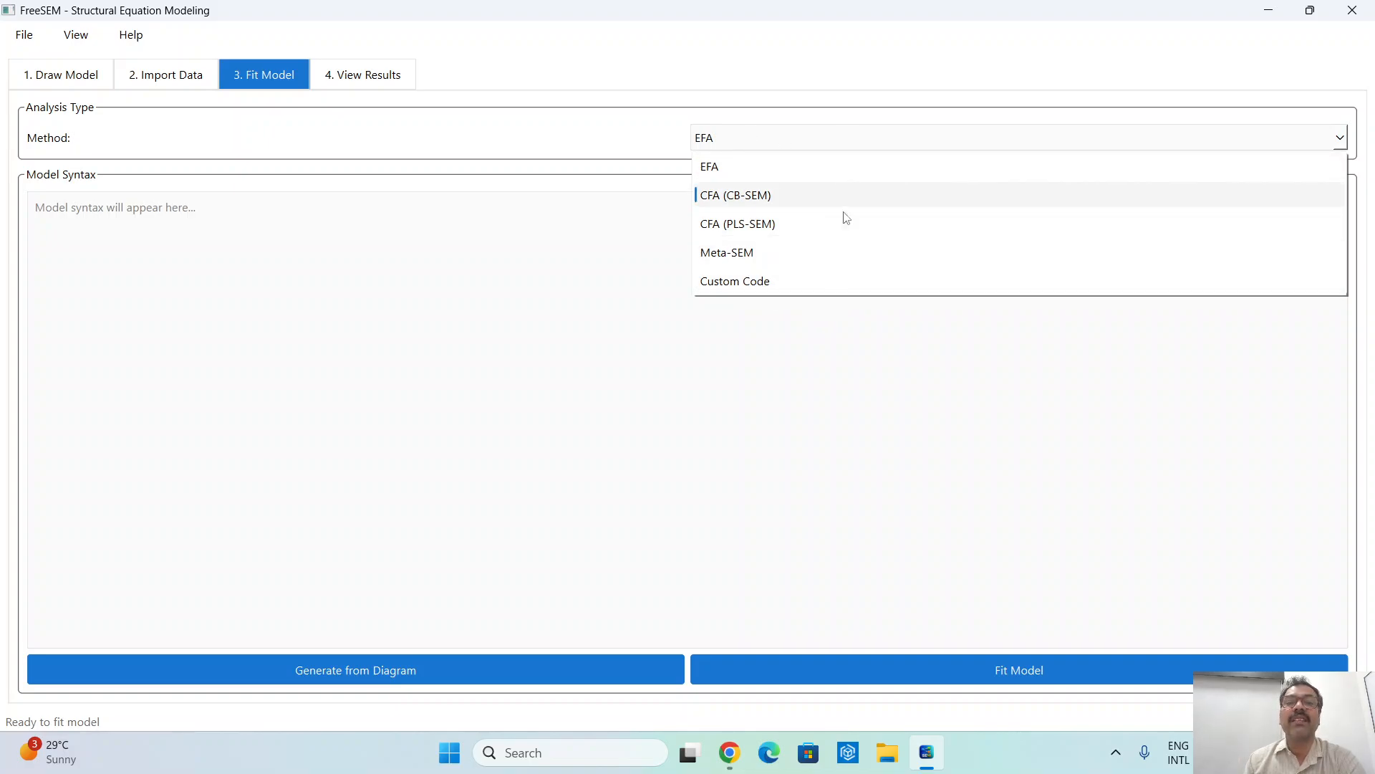
click(795, 171)
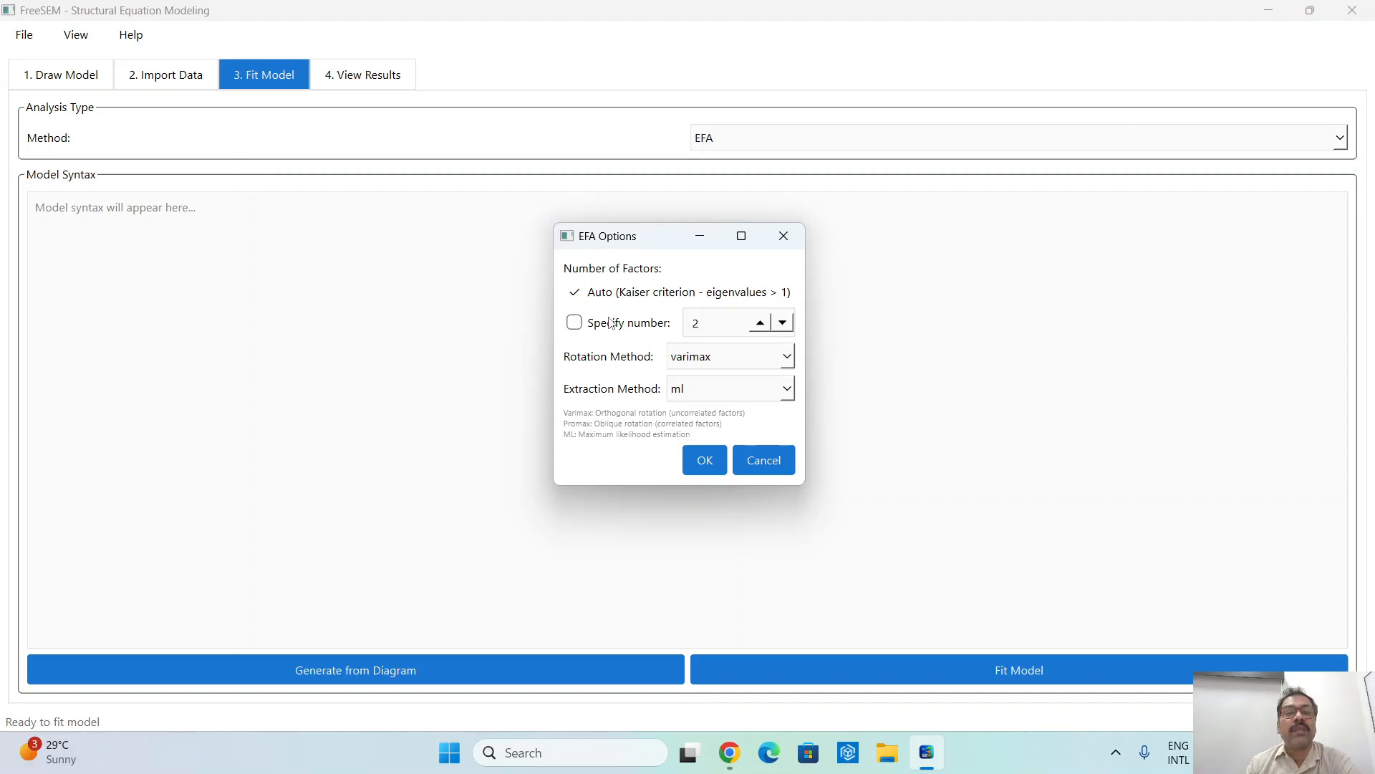
click(573, 323)
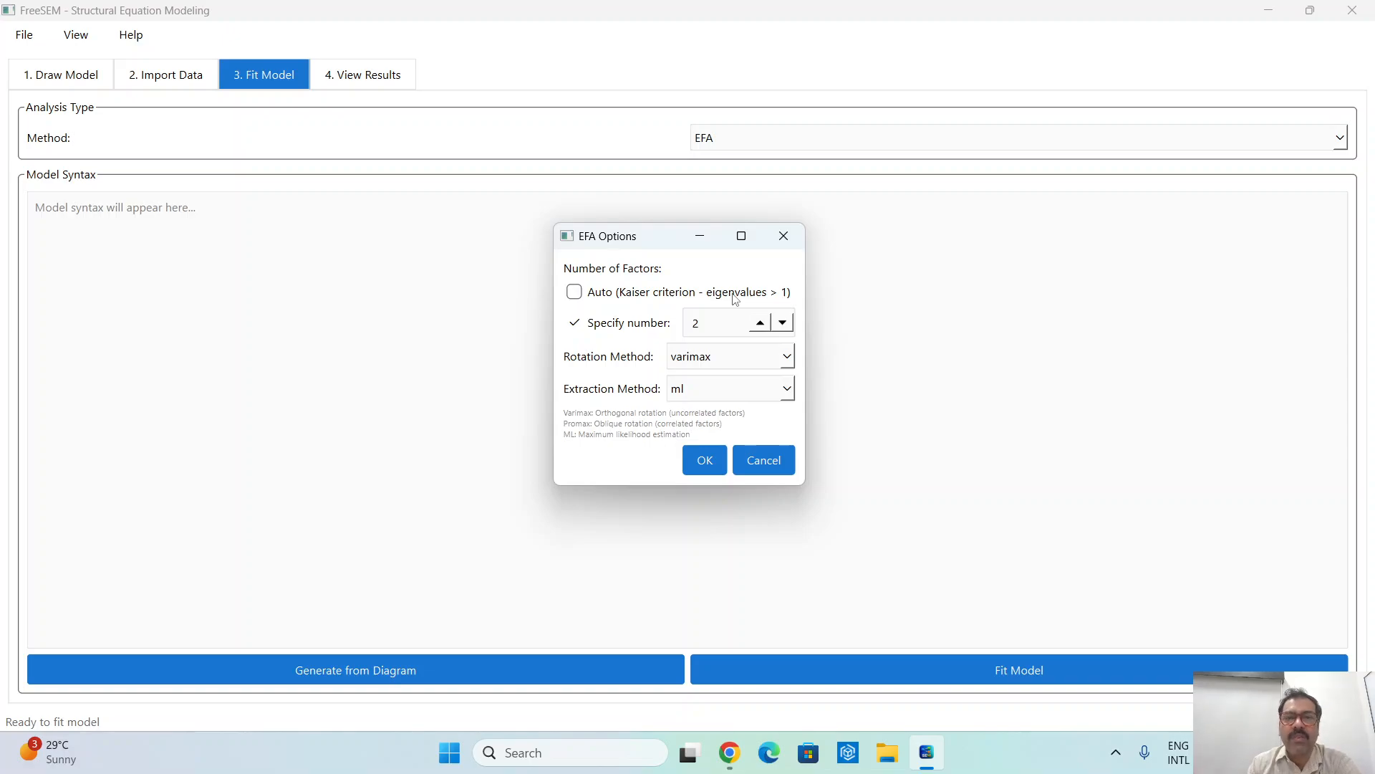
drag(730, 324, 666, 331)
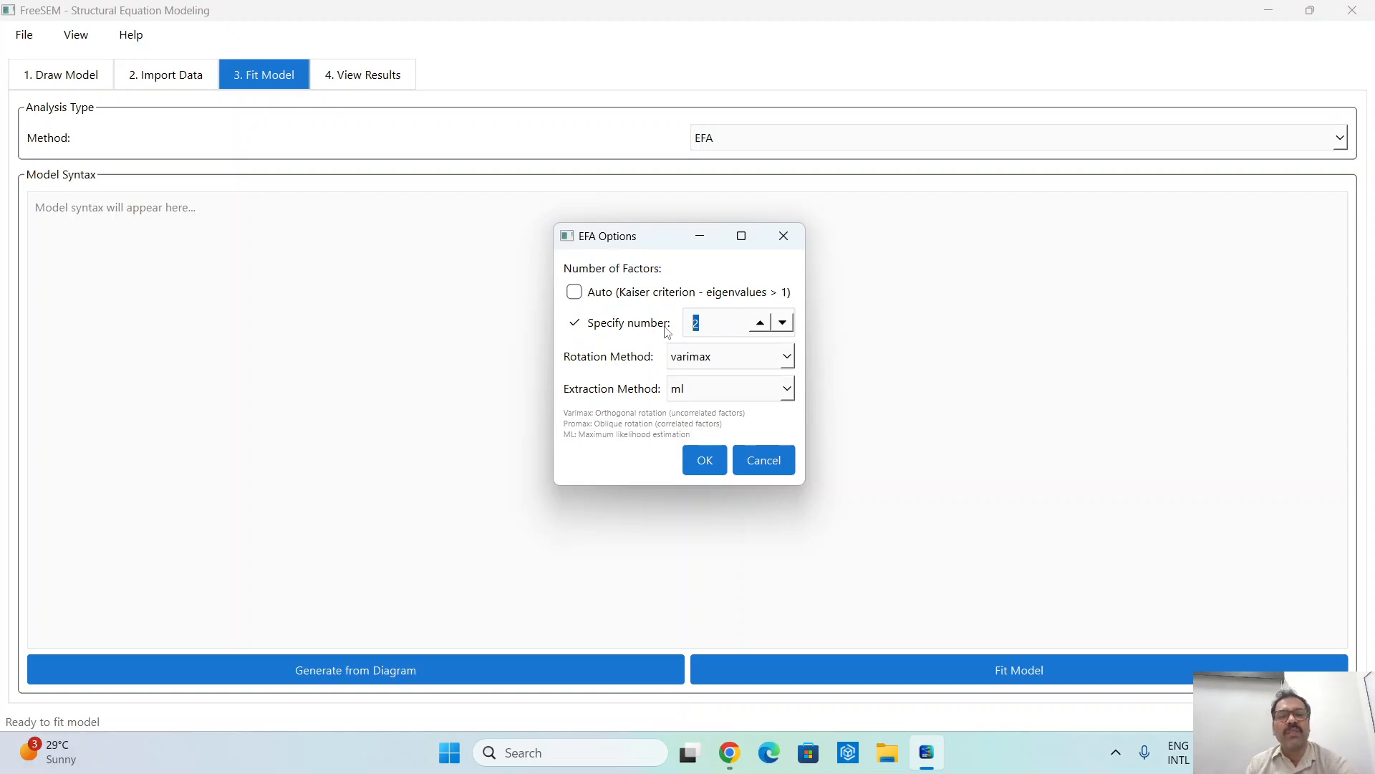
text(3)
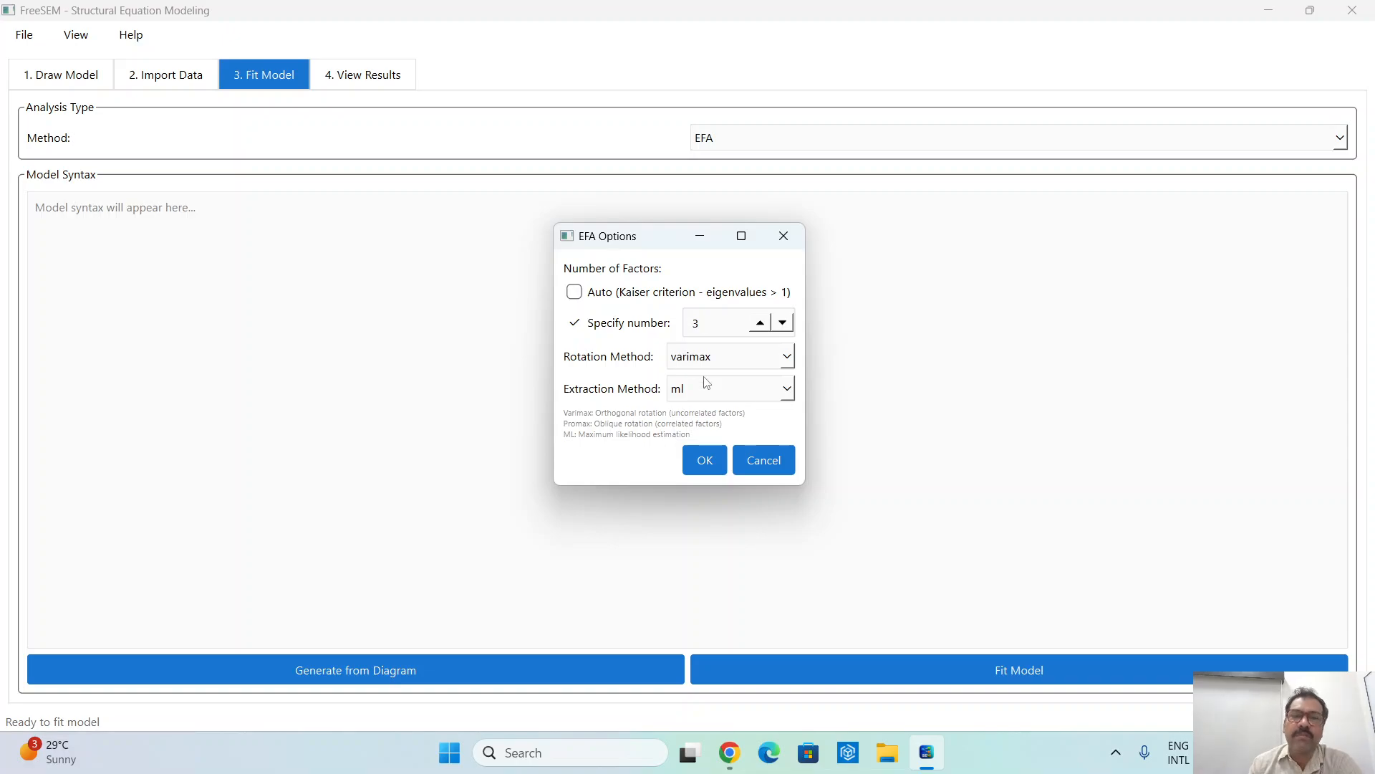
- Check the extraction and rotation choices, keep ml extraction with varimax rotation, and run the EFA
click(713, 392)
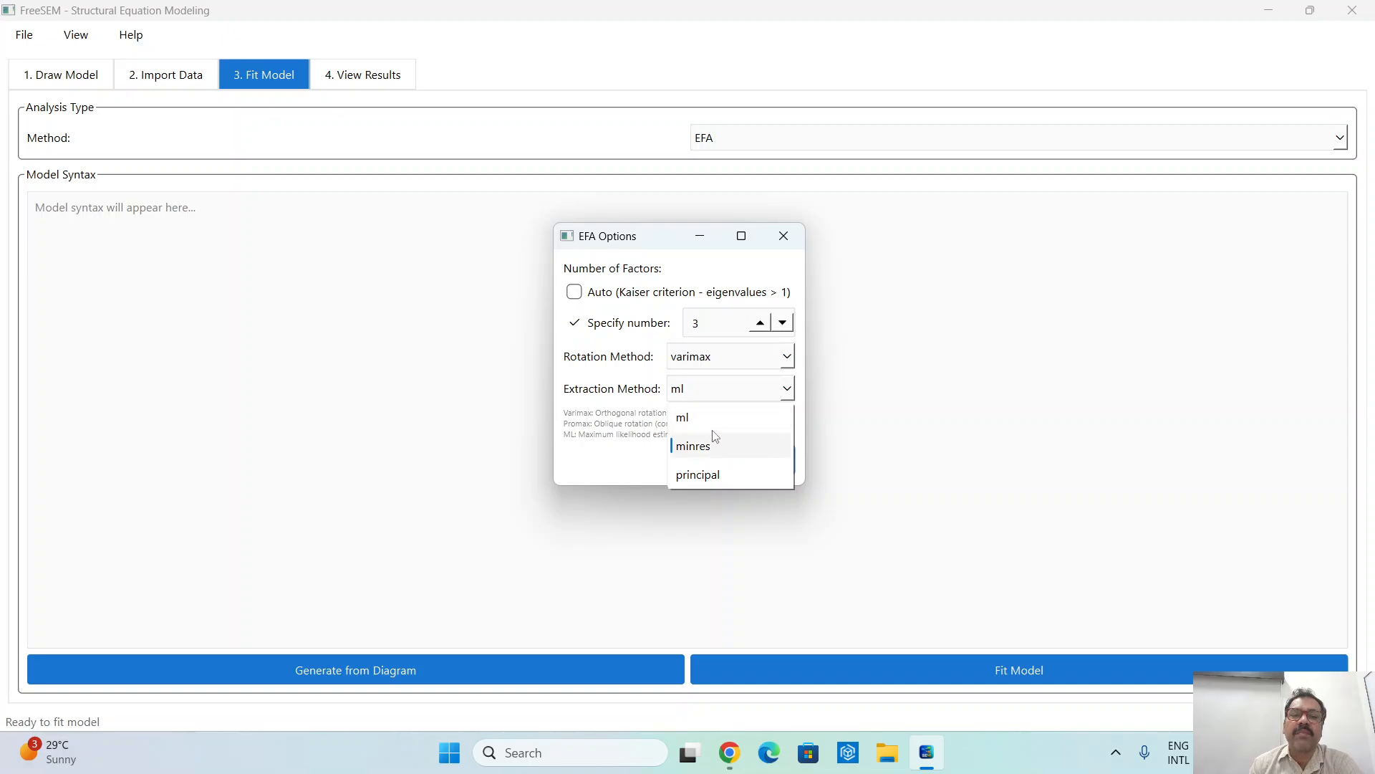
click(737, 358)
click(721, 369)
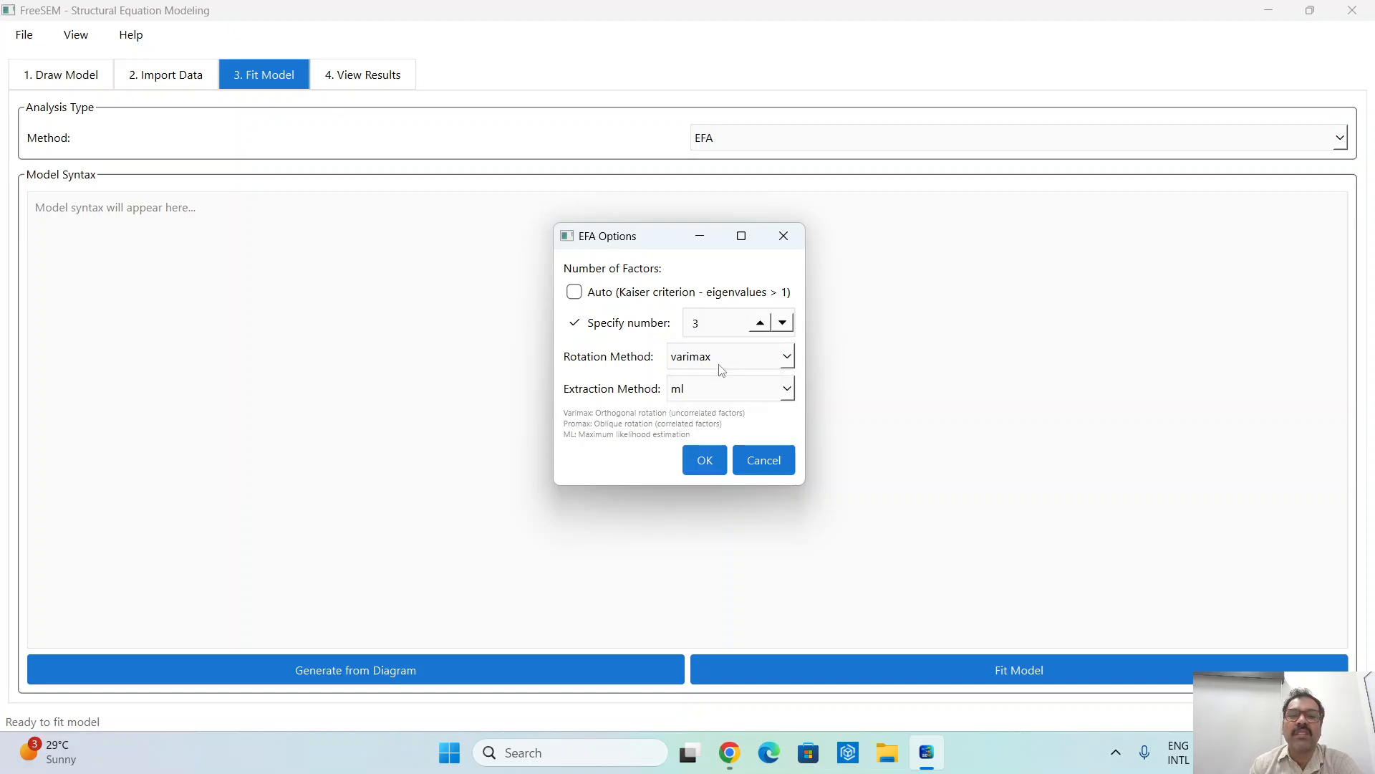
click(712, 463)
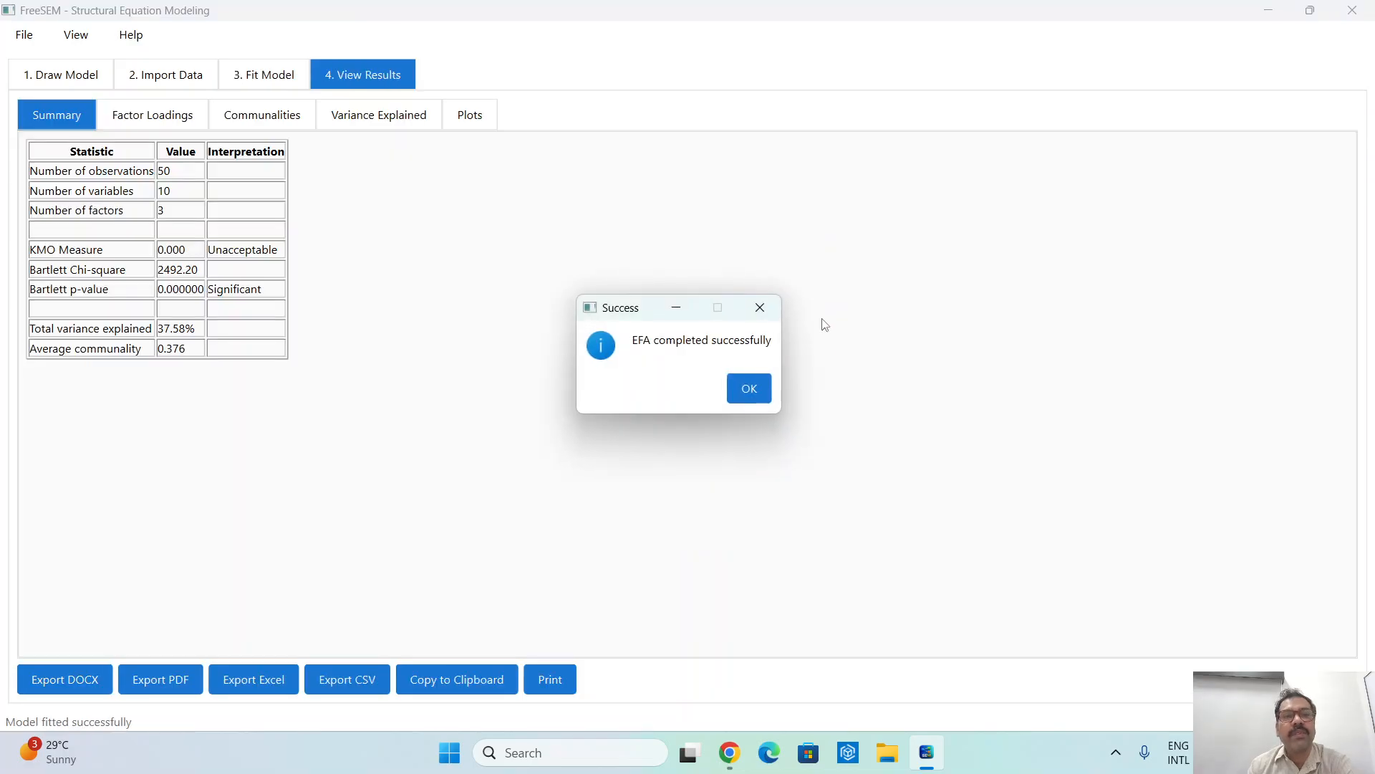
click(748, 389)
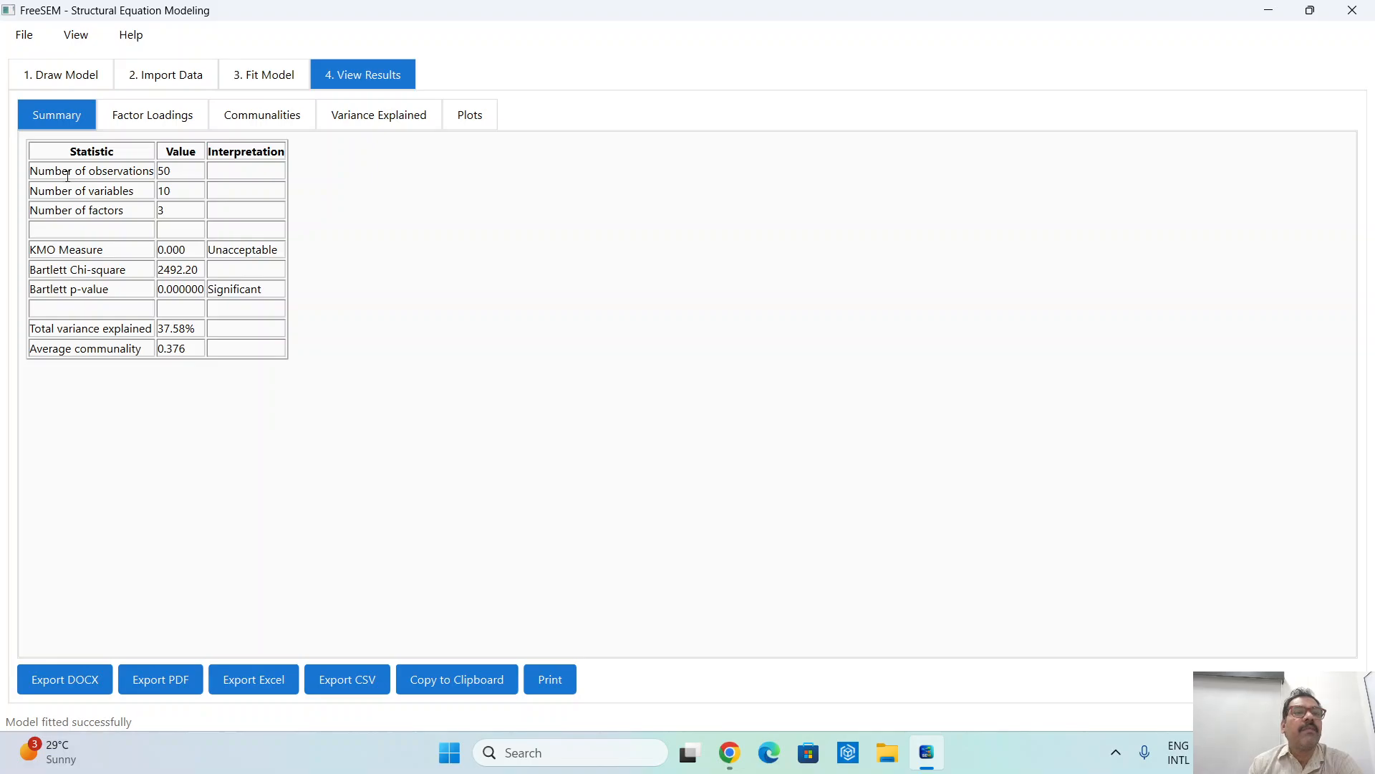
- Examine the EFA summary statistics, including the KMO measure, Bartlett test, total variance explained and average communality
drag(68, 175, 208, 174)
drag(82, 191, 191, 250)
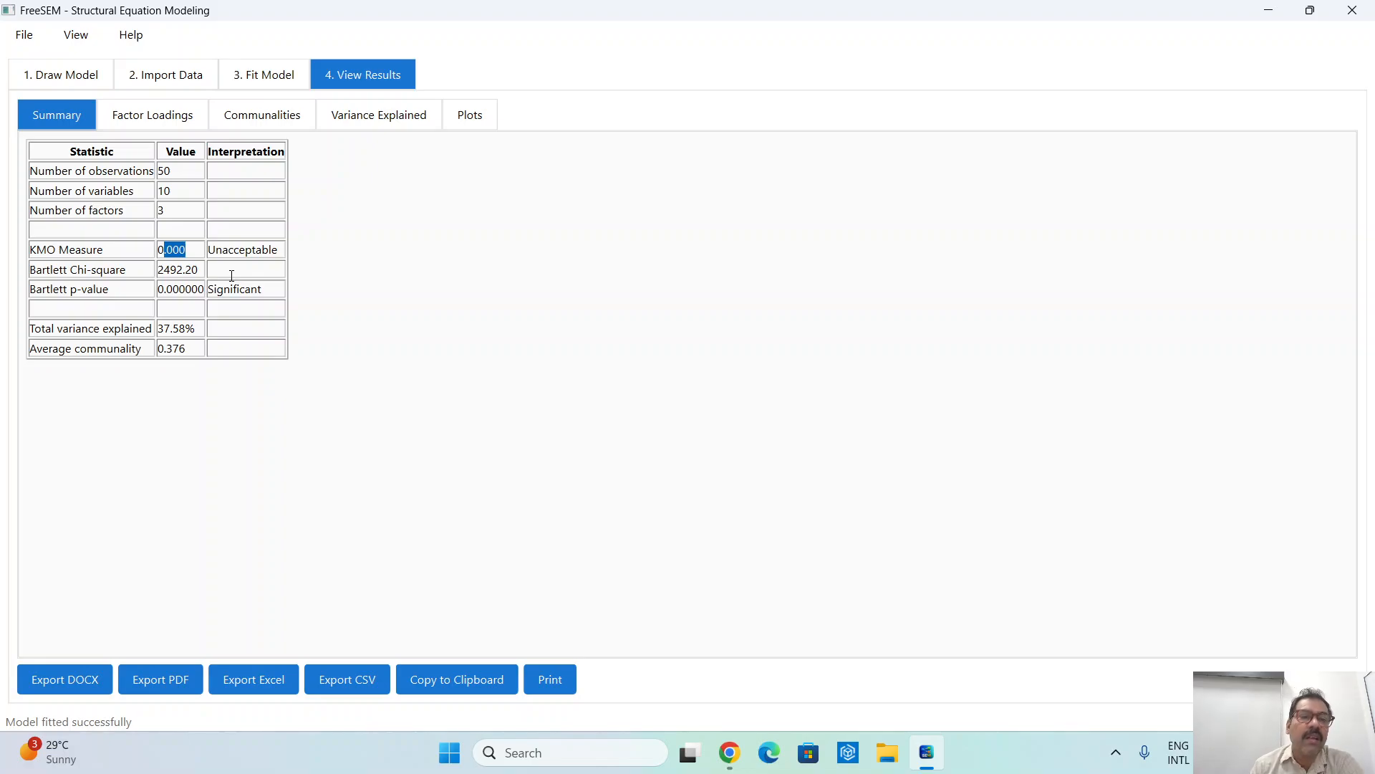
drag(103, 270, 200, 290)
click(178, 269)
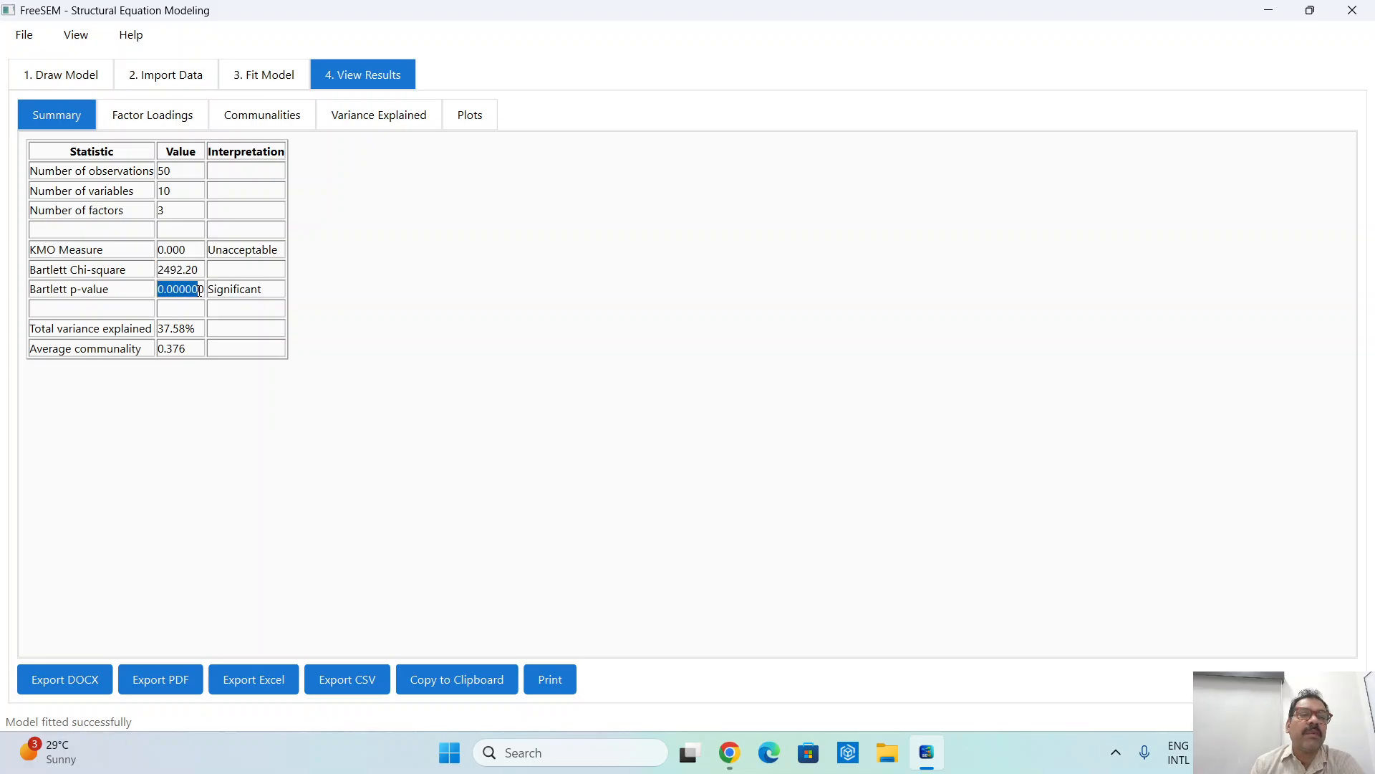
click(208, 152)
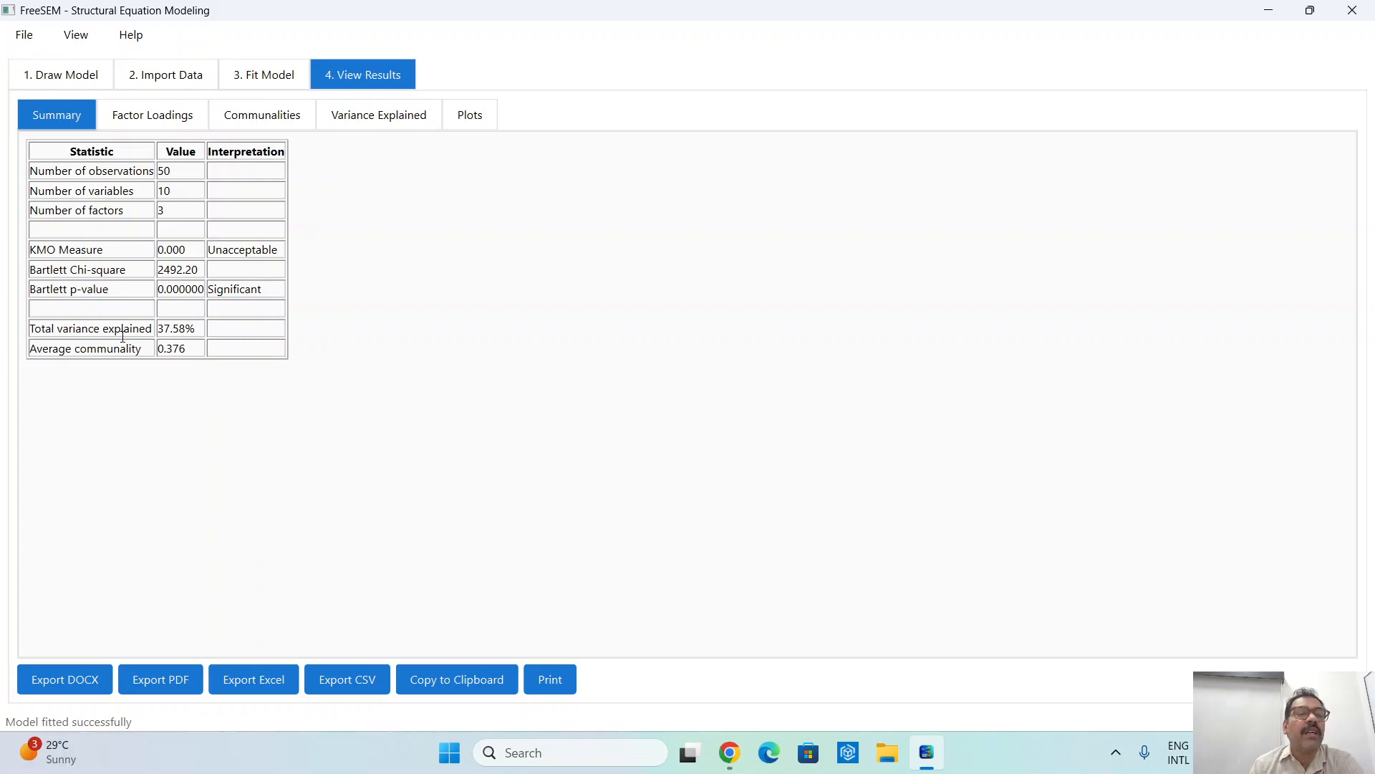
drag(181, 328, 155, 328)
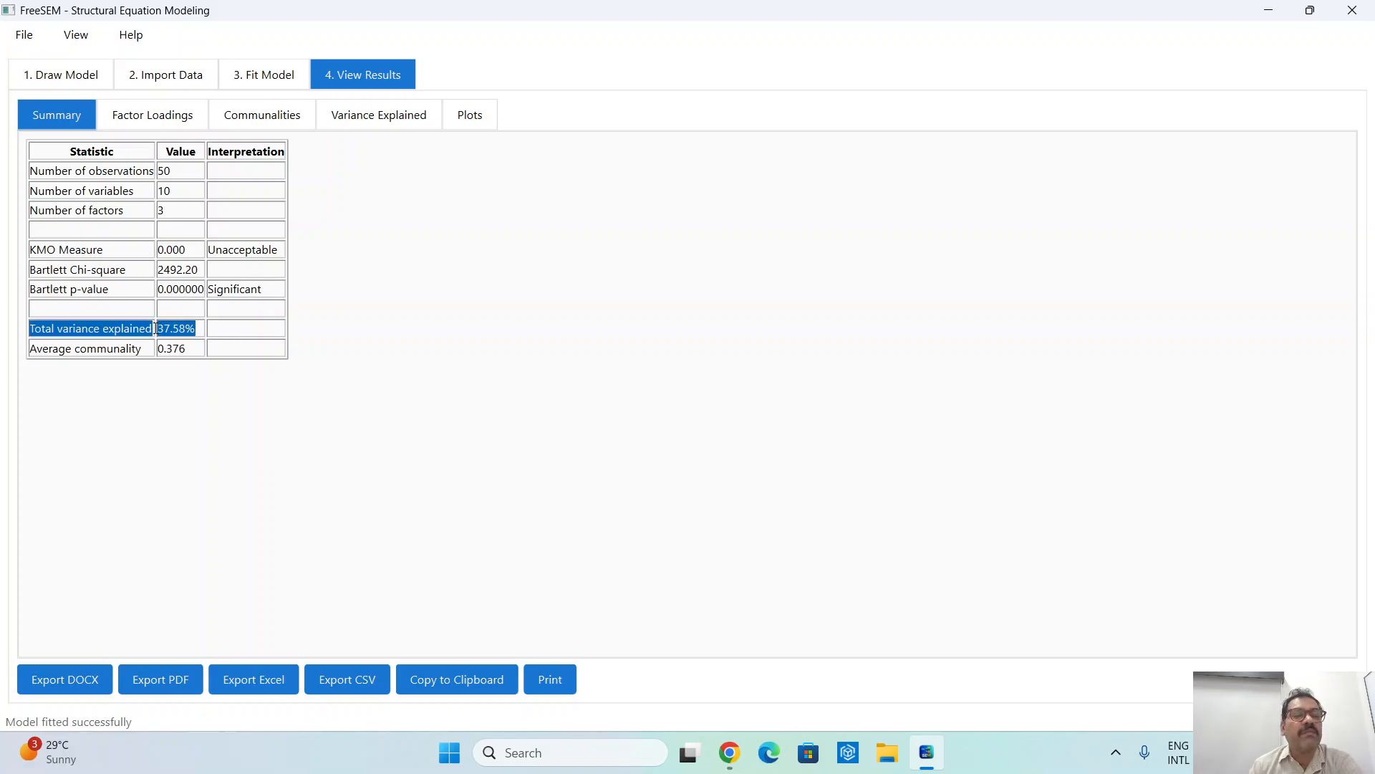
click(155, 329)
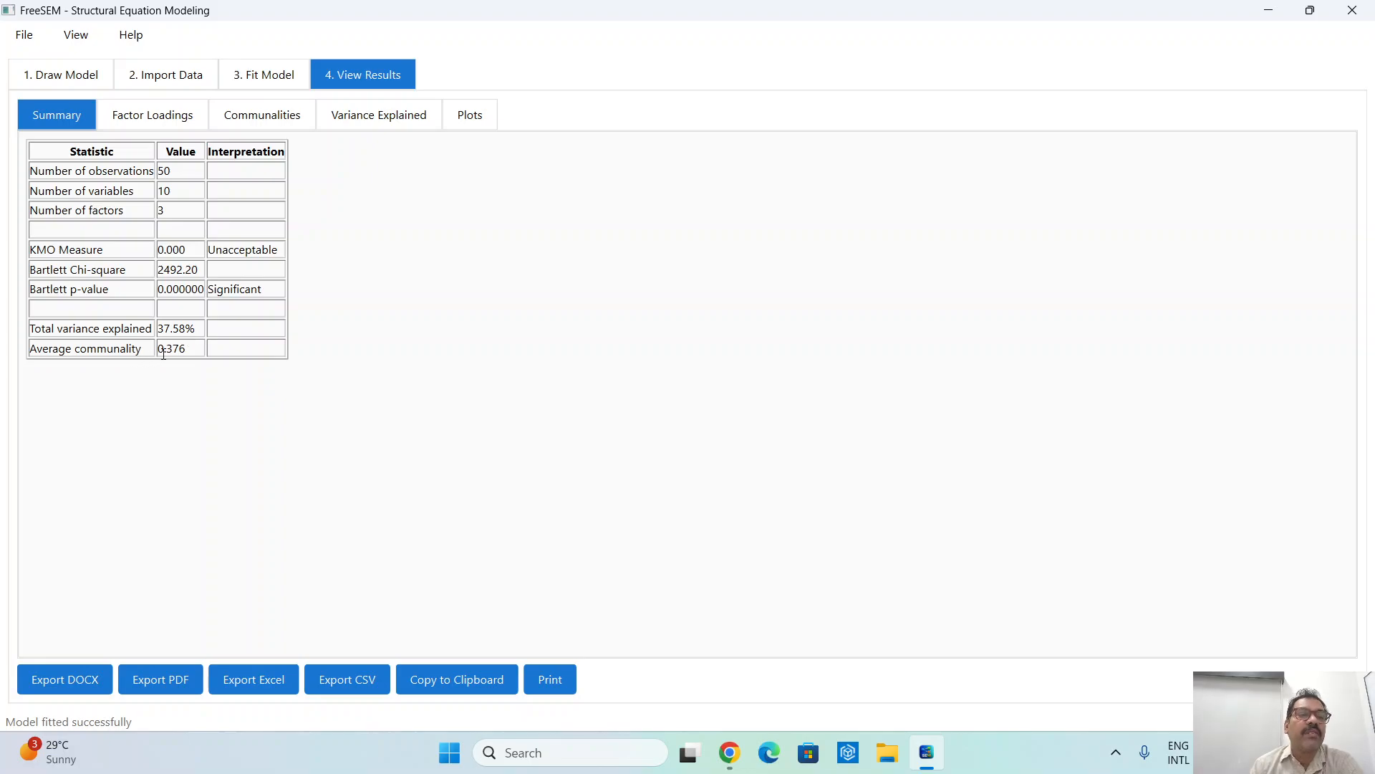
drag(163, 354, 183, 352)
click(188, 330)
drag(197, 327, 159, 349)
- Examine the factor loadings table, checking the imported data and the selected analysis method before returning to the results
click(164, 106)
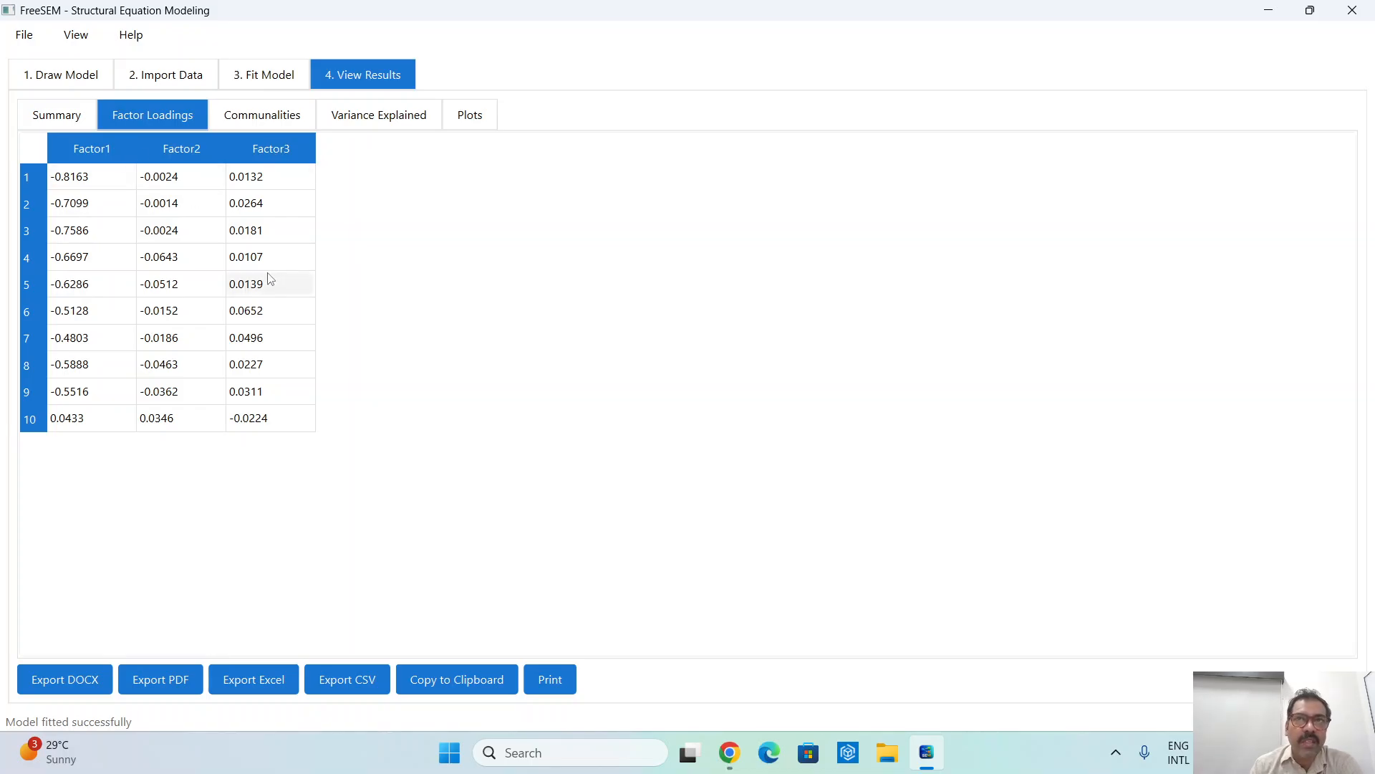
click(172, 83)
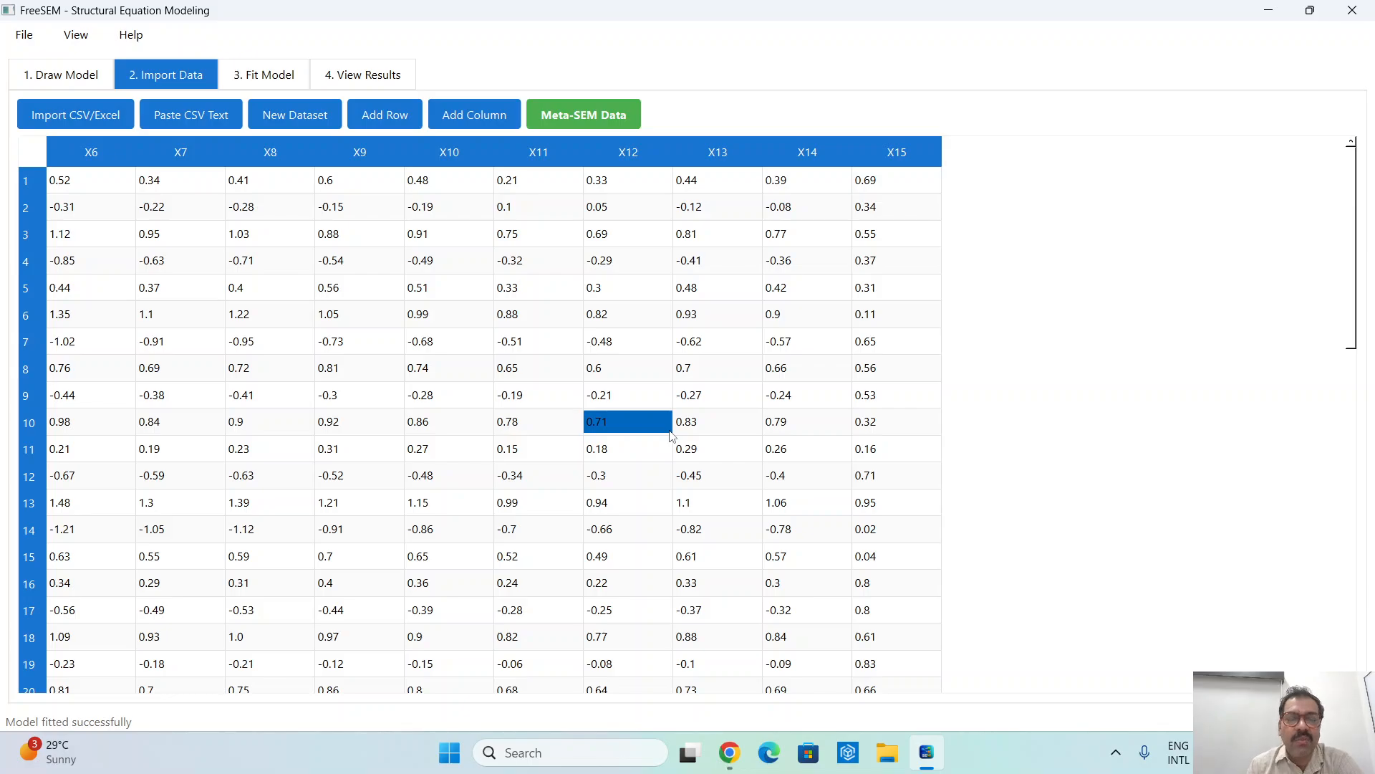
click(272, 76)
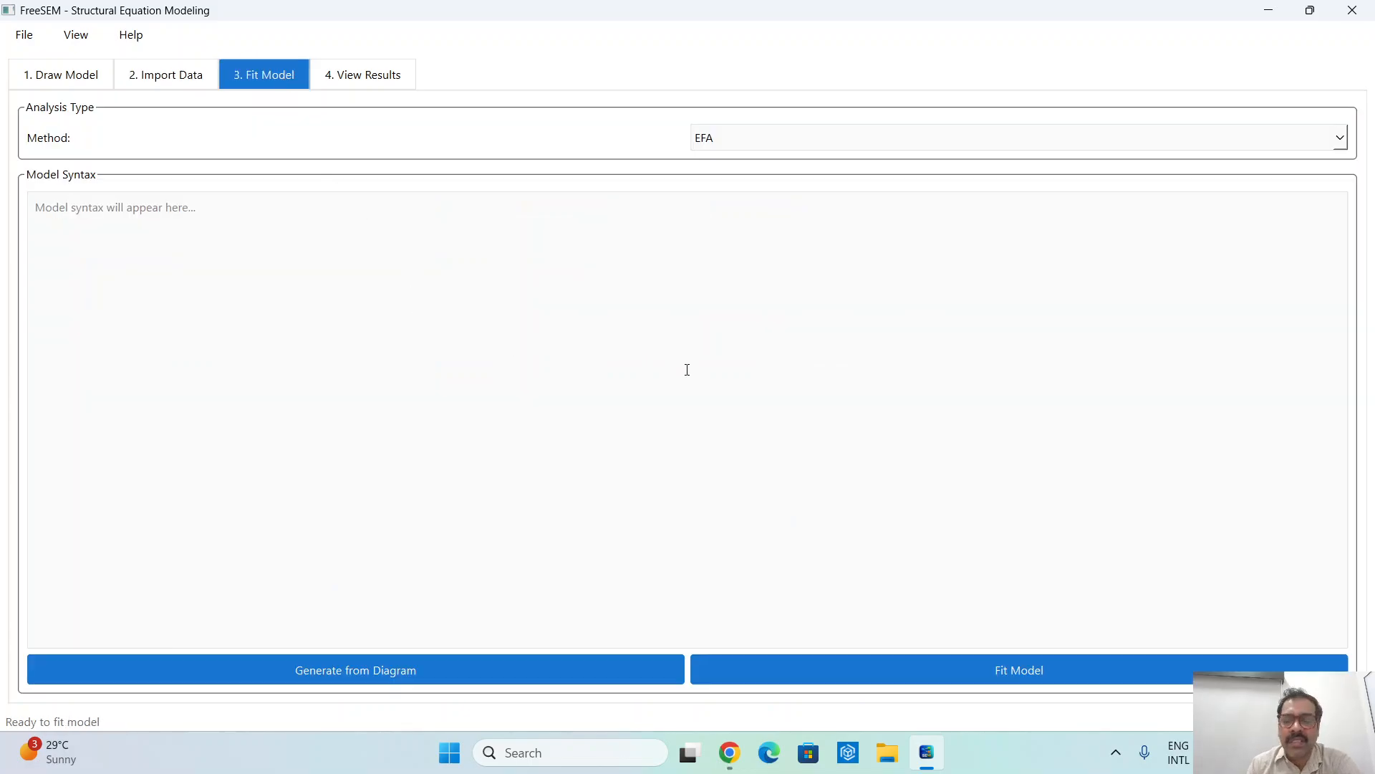
click(377, 74)
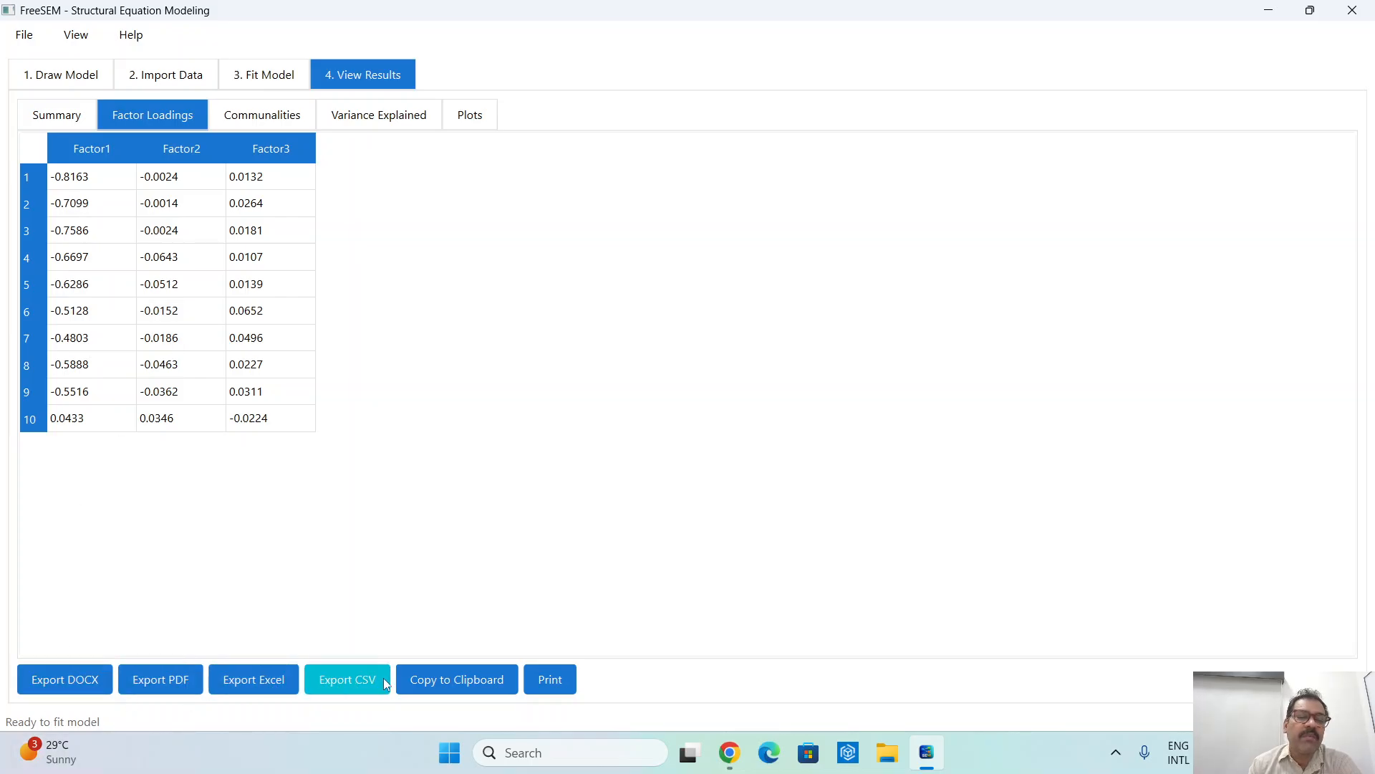
- Start a CSV export of the EFA results and cancel it without saving a file
click(361, 682)
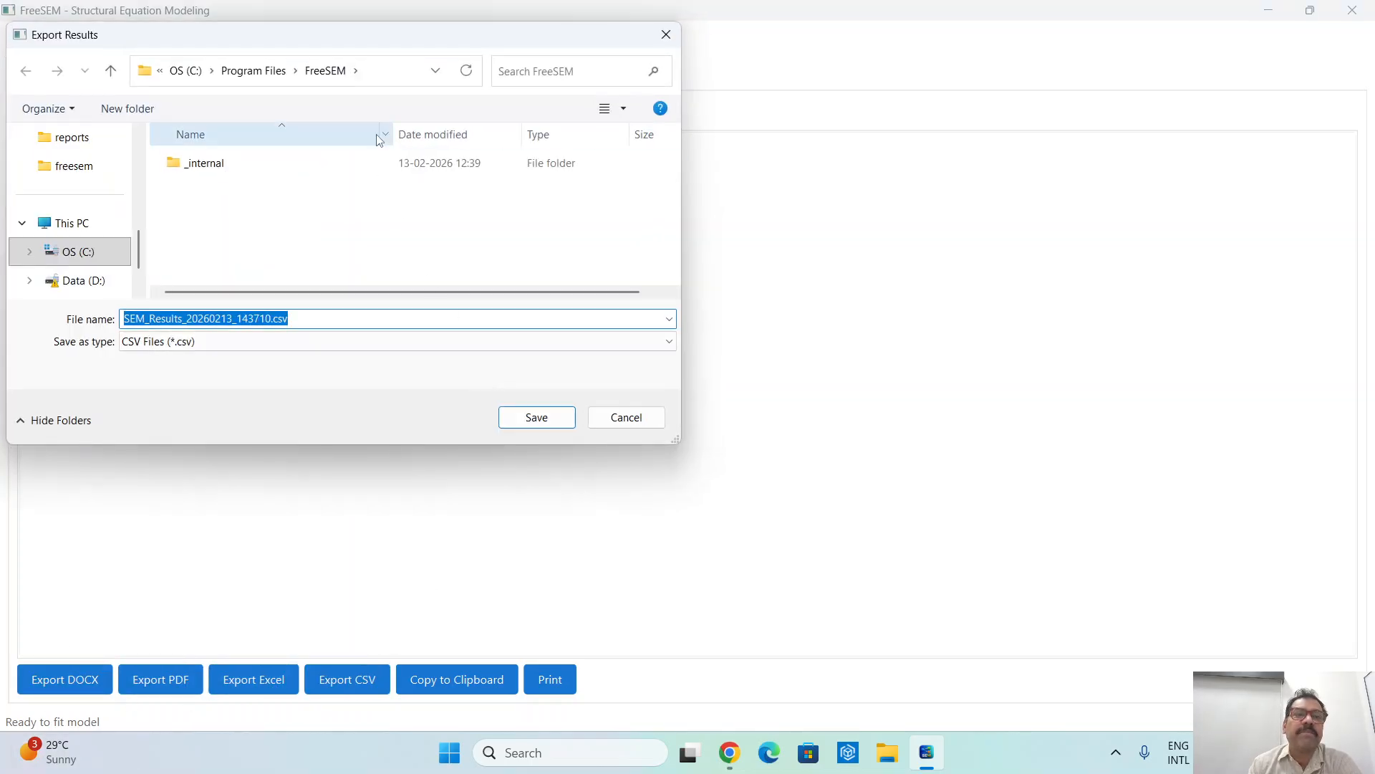
click(625, 420)
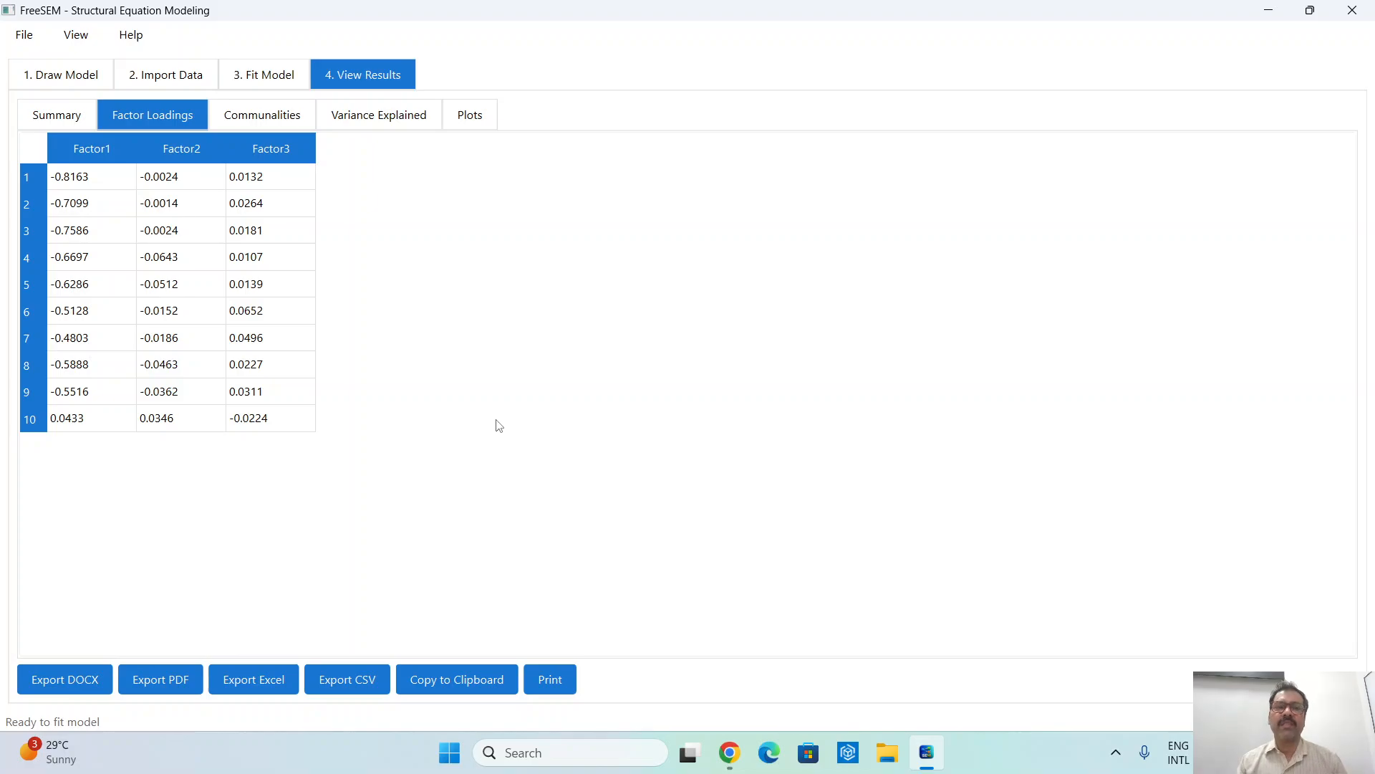
- Examine the communality and uniqueness of each variable and the variance explained by each factor
click(294, 117)
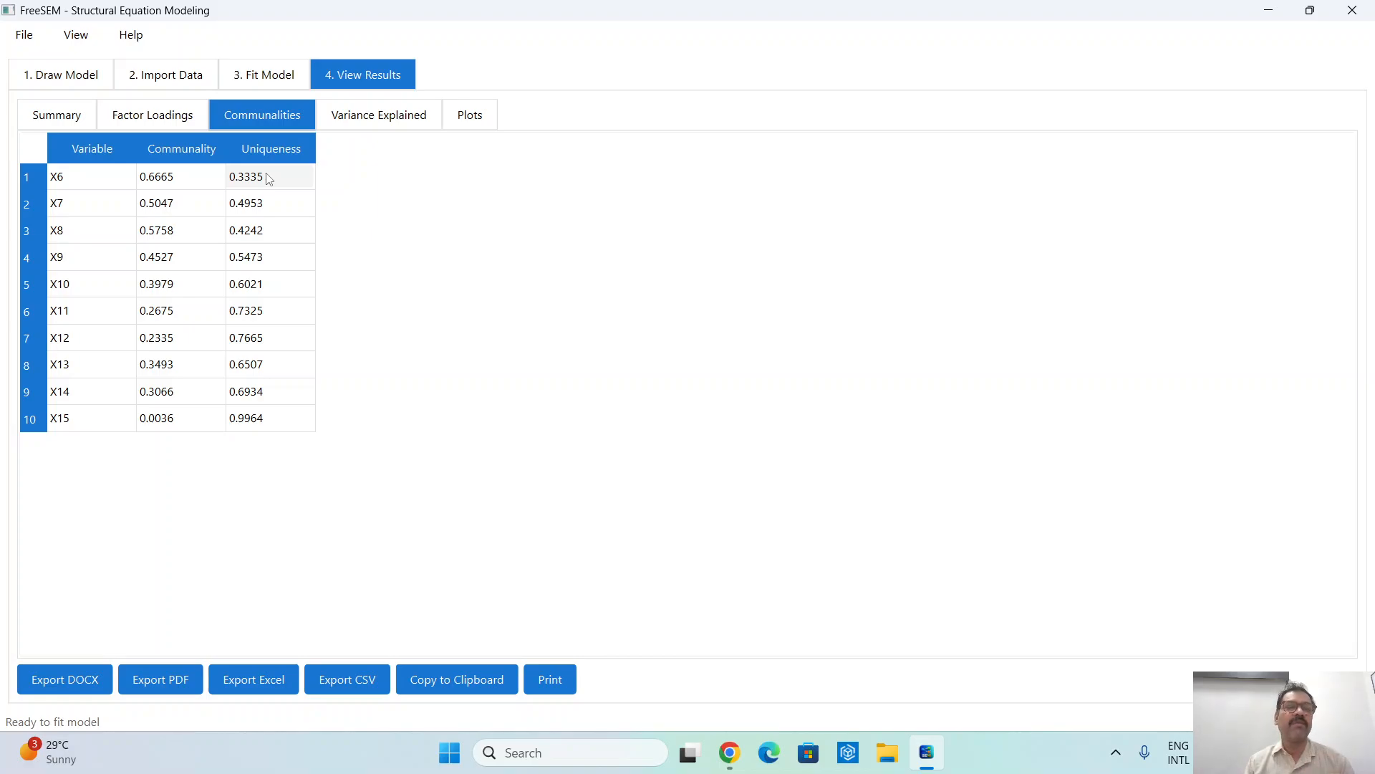
click(400, 117)
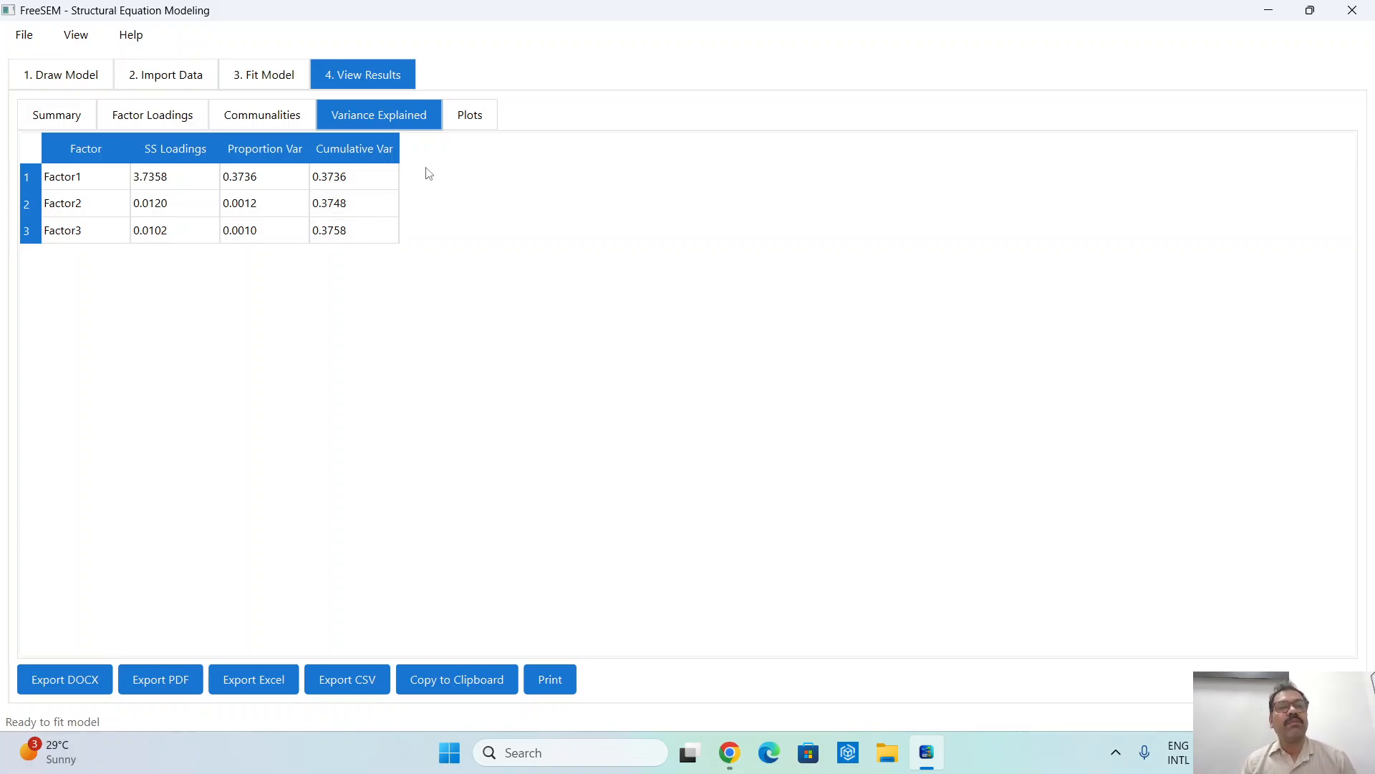
- Examine the scree plot and the factor map of the first two factors in the EFA plots
click(475, 115)
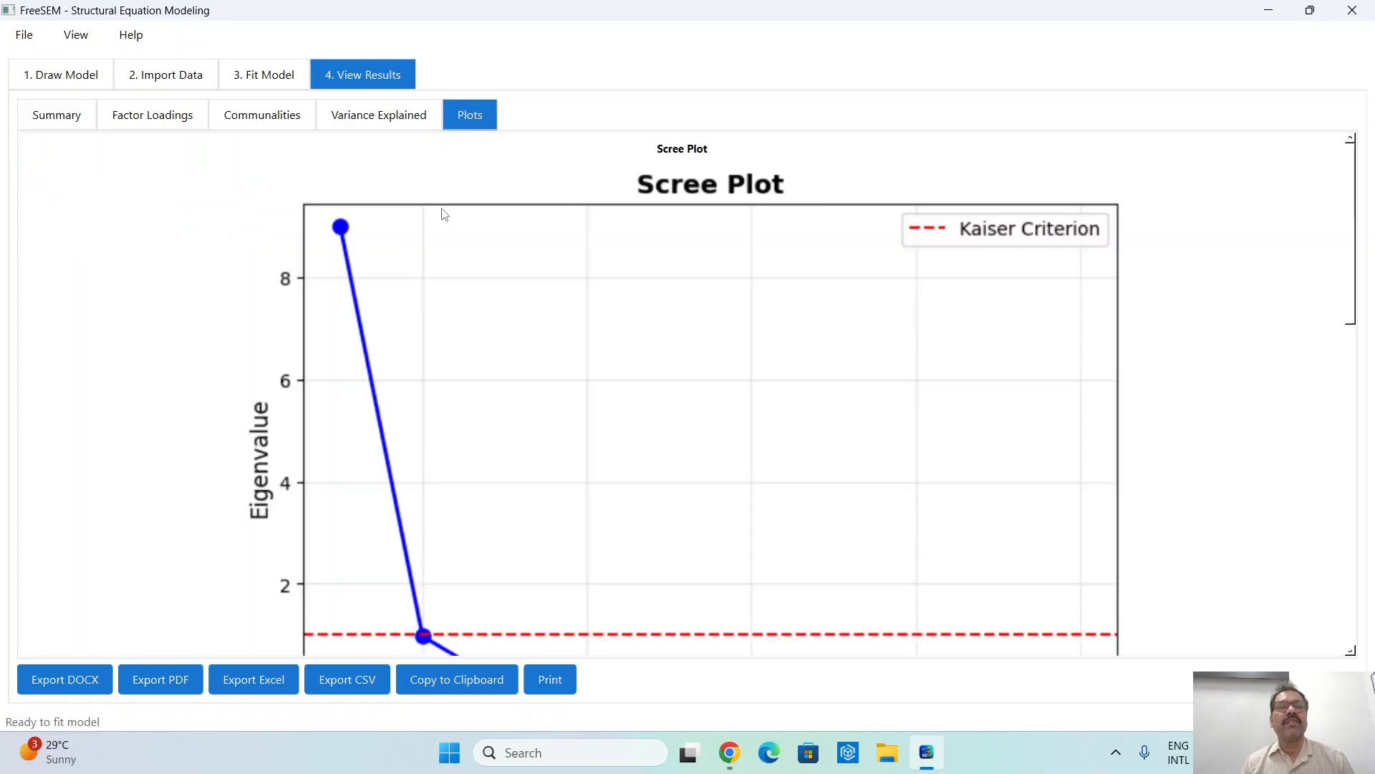
scroll(790, 422, down, 2)
scroll(790, 423, up, 2)
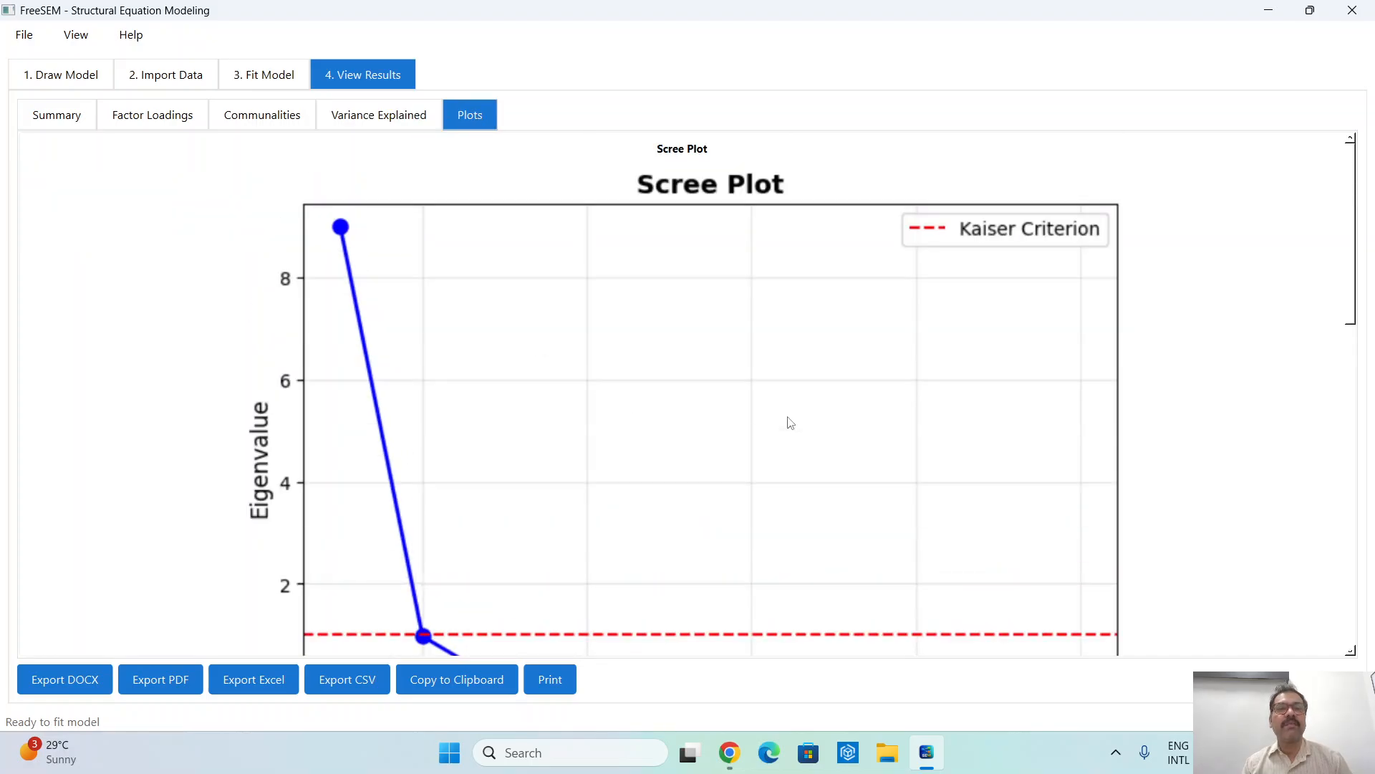
scroll(790, 423, down, 15)
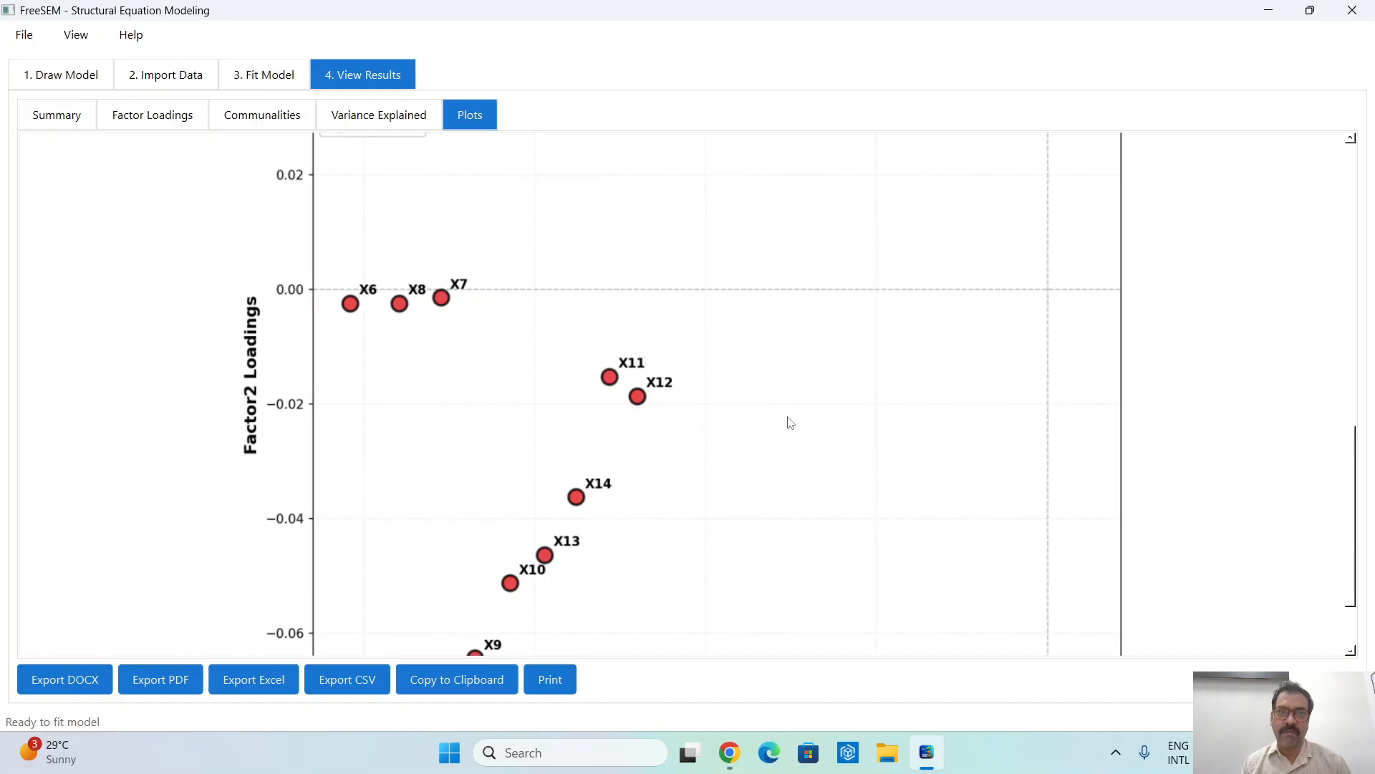
scroll(790, 423, up, 8)
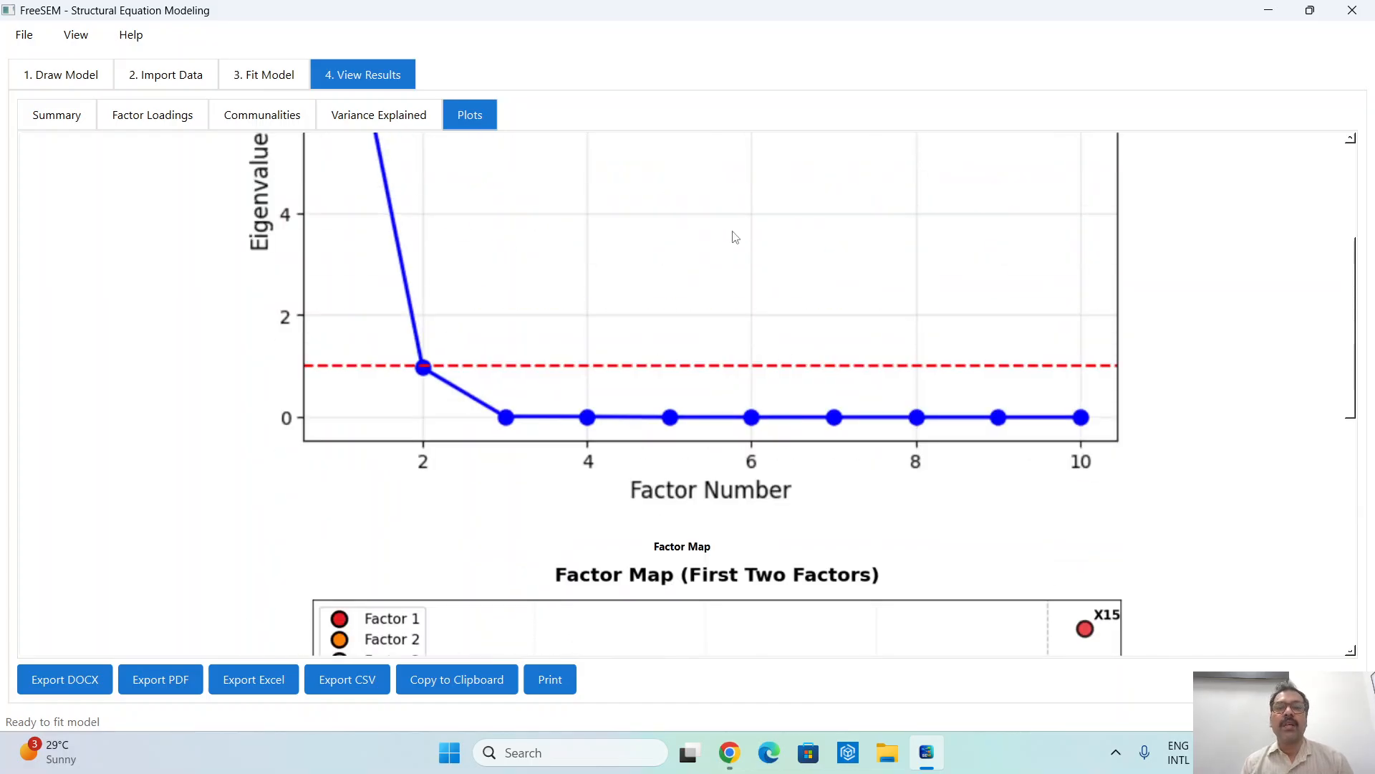
- Compare the scree plot's eigenvalues with the Kaiser criterion line and return to the factor loadings of the three-factor solution
scroll(1272, 447, up, 3)
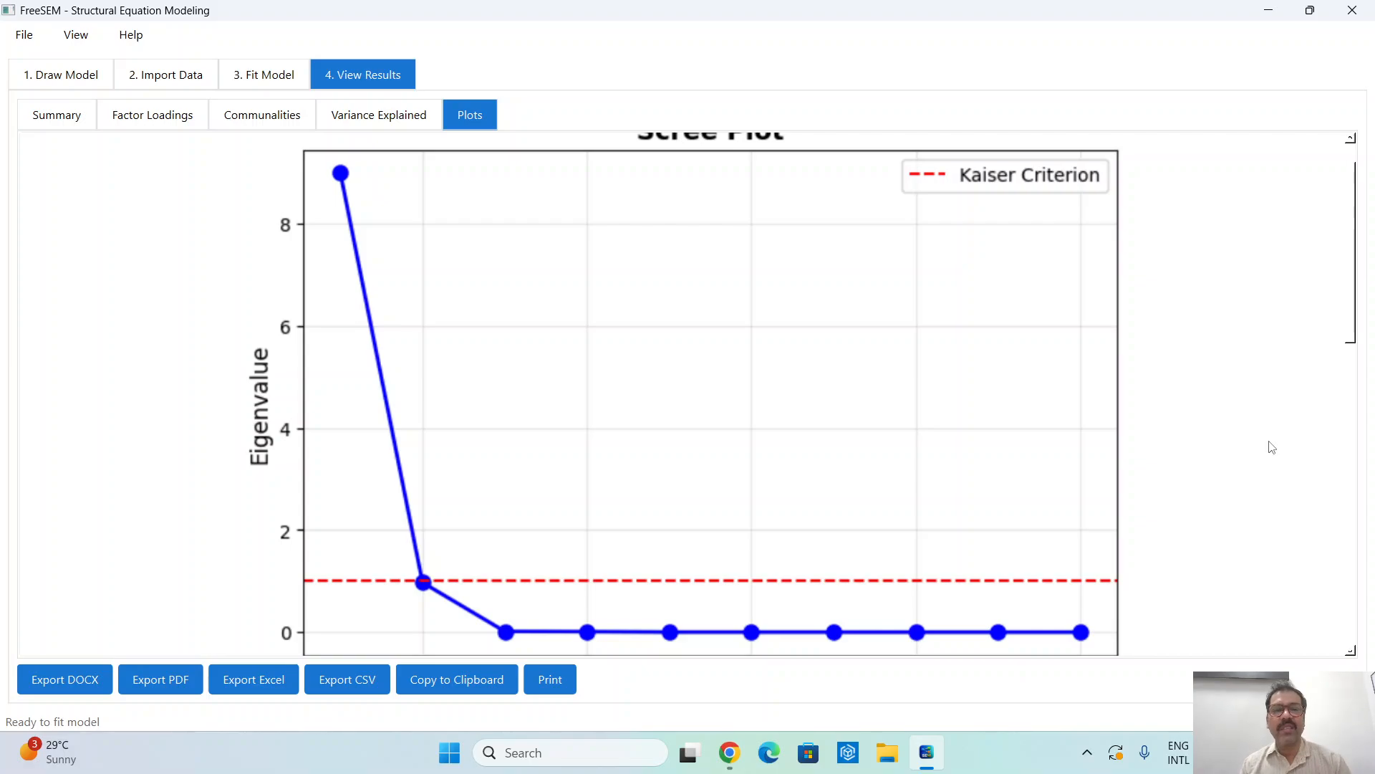
scroll(635, 485, down, 2)
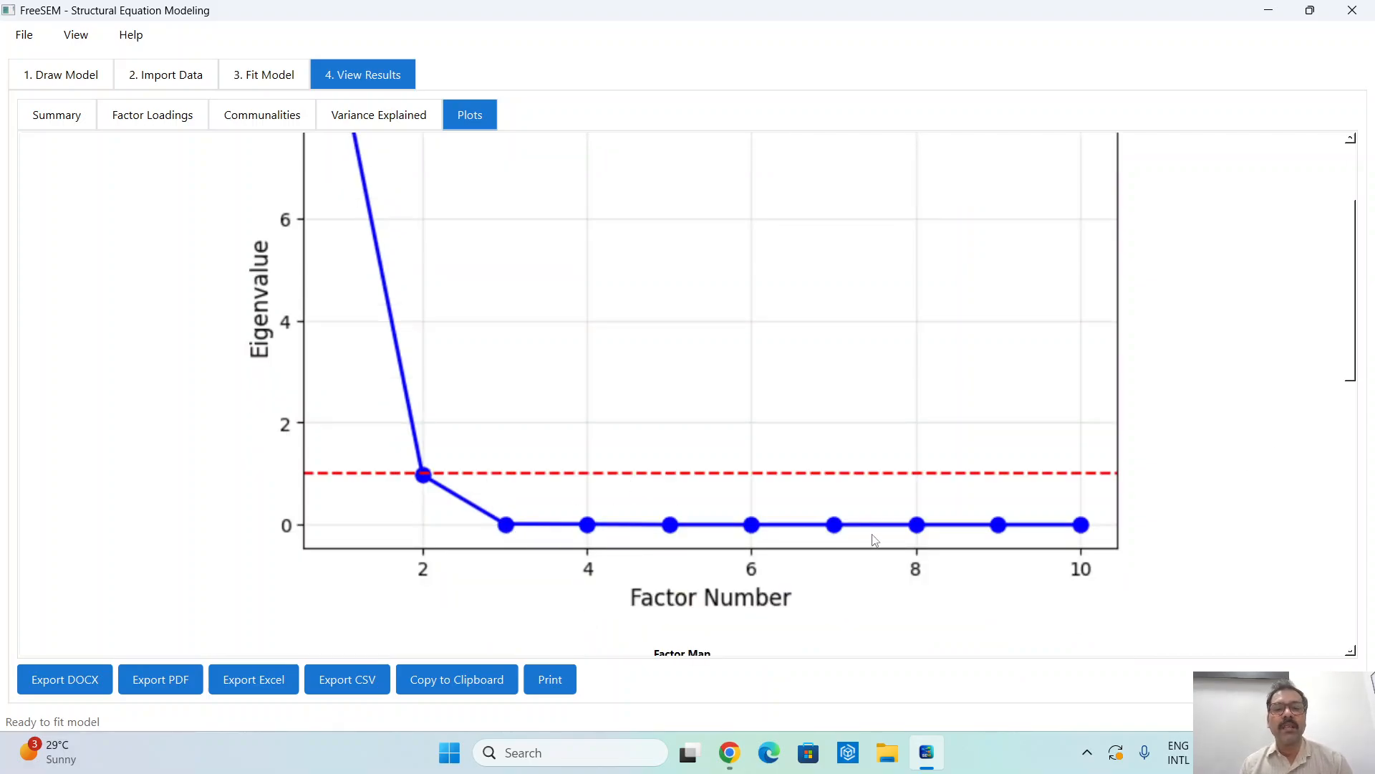
scroll(516, 576, up, 1)
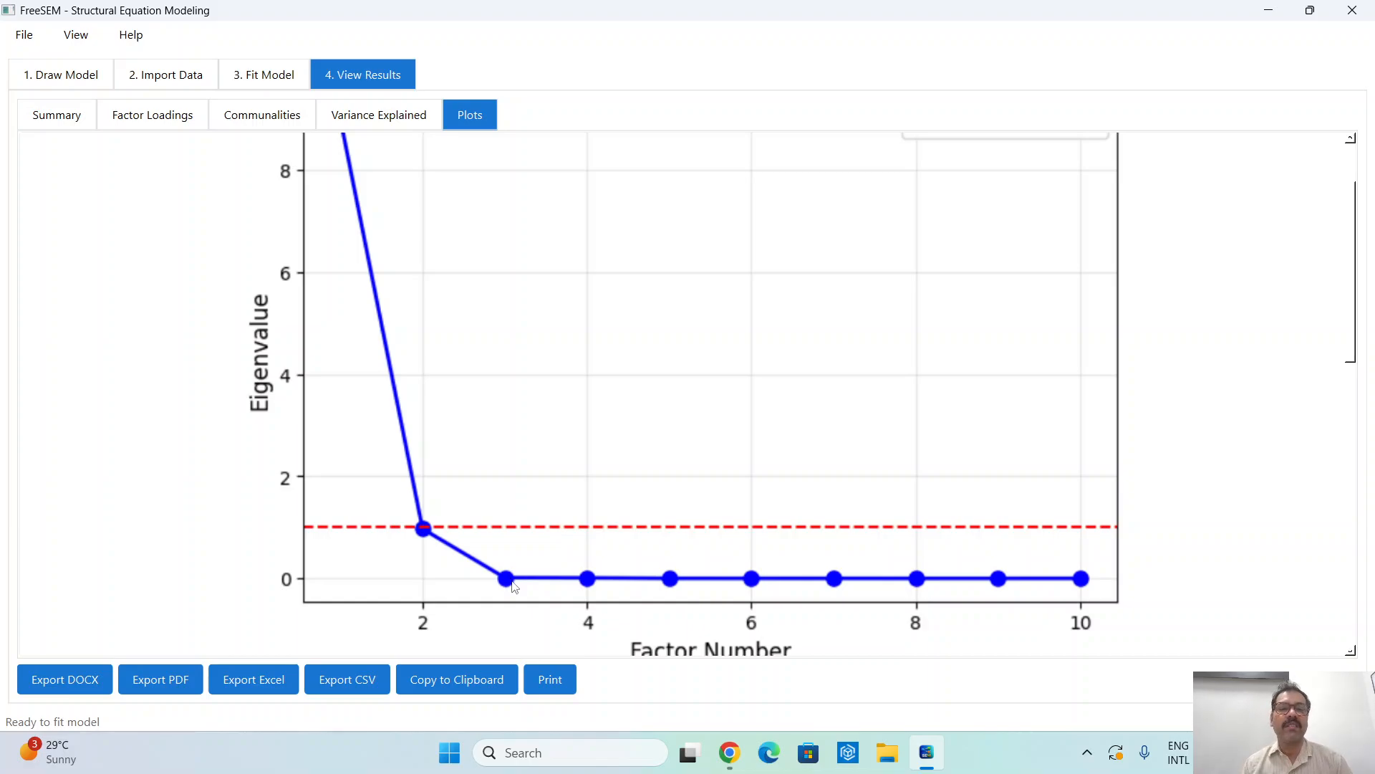
scroll(528, 514, up, 1)
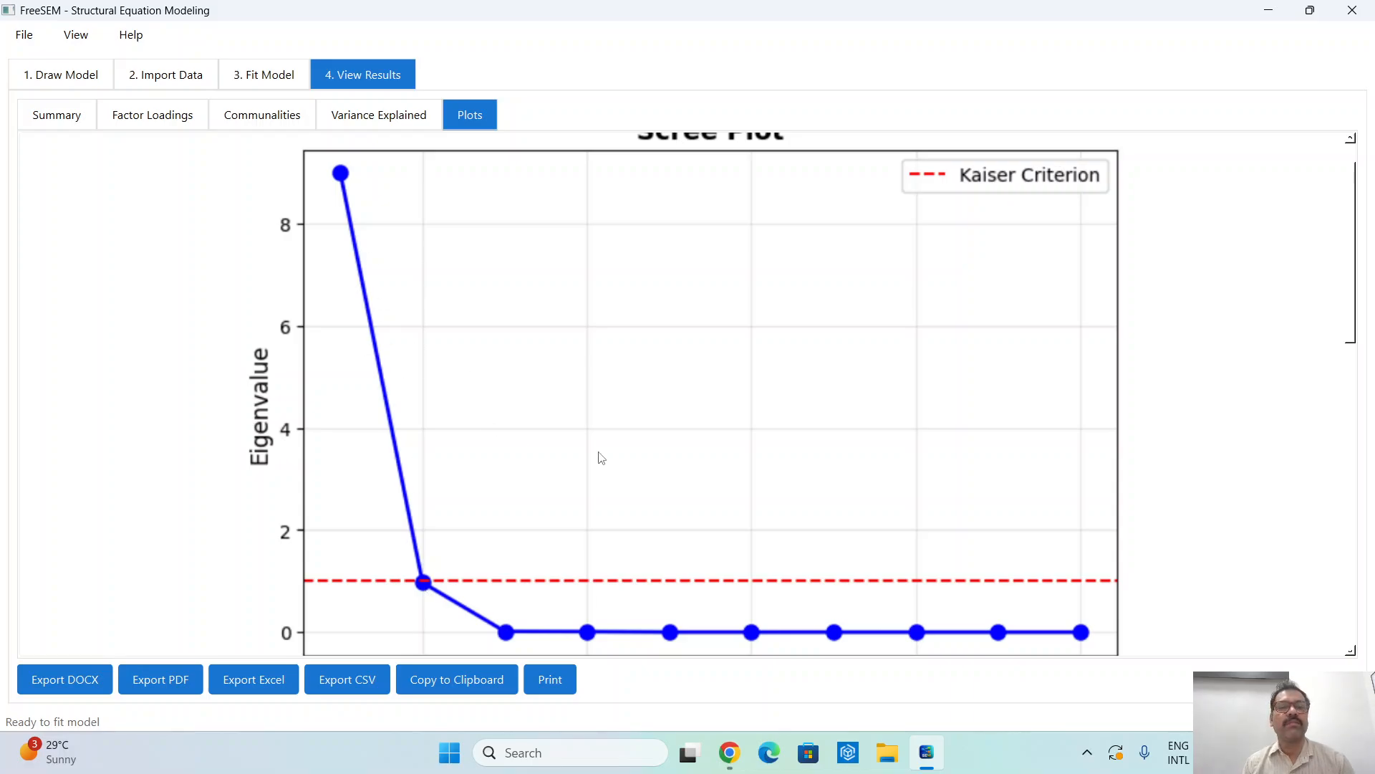
click(166, 120)
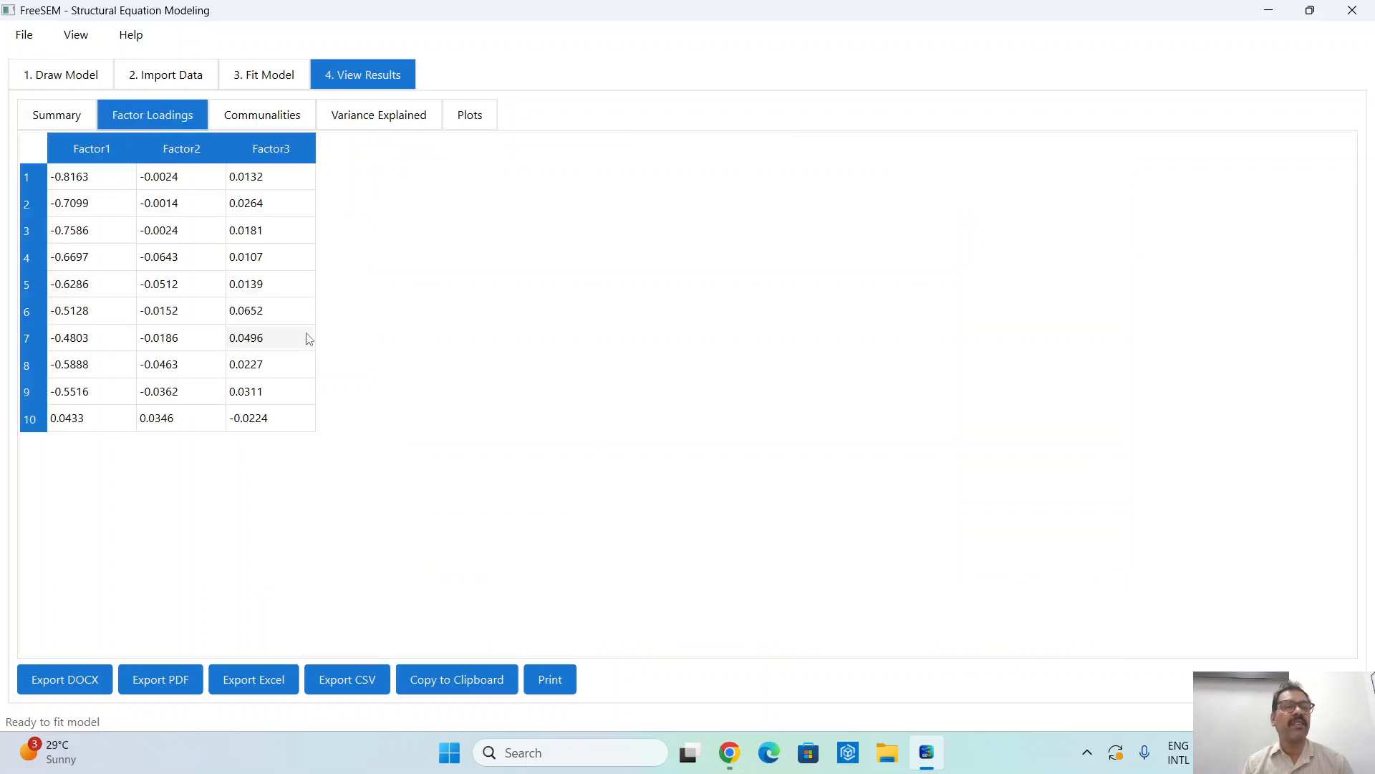
- Refit the EFA with the number of factors set automatically by the Kaiser criterion, using varimax rotation and ml extraction
click(262, 79)
click(1024, 672)
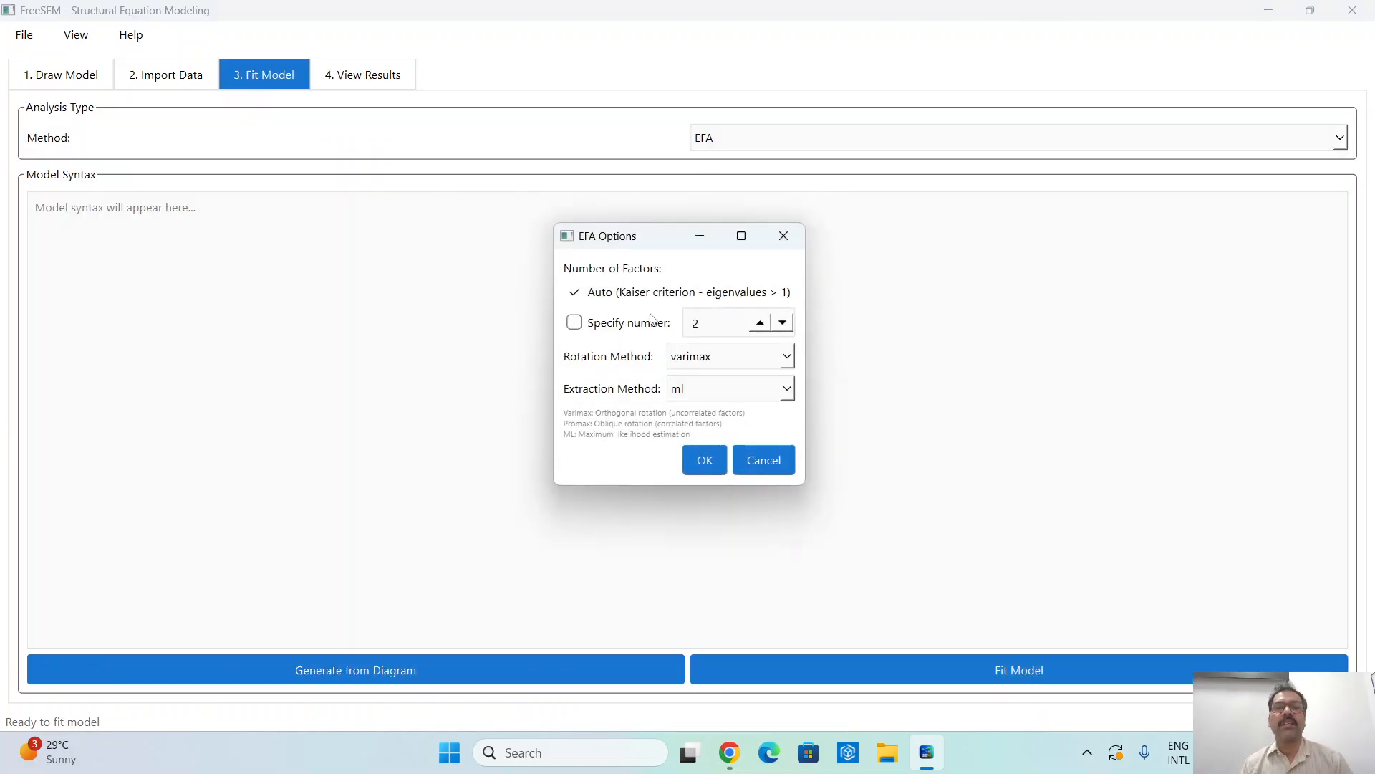
click(575, 293)
click(574, 324)
click(574, 293)
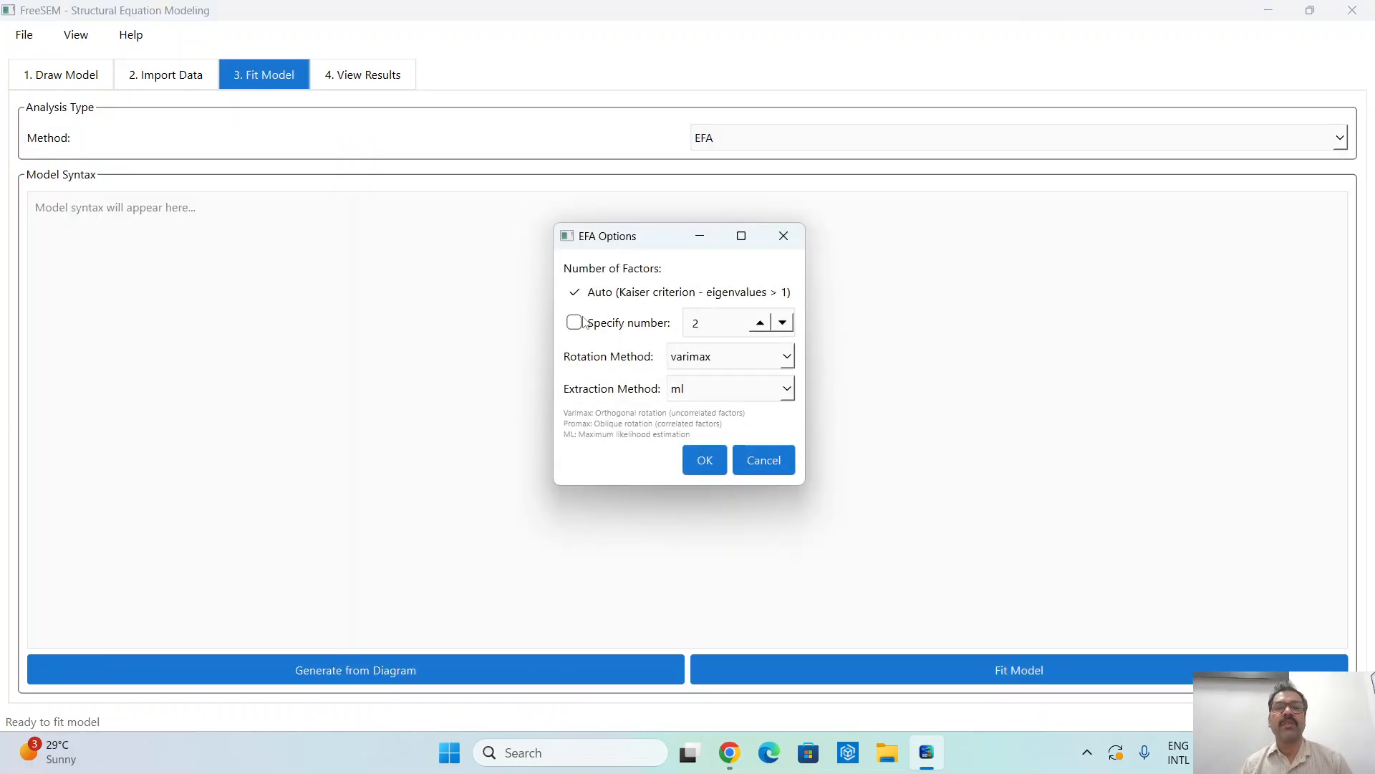
click(705, 459)
click(745, 386)
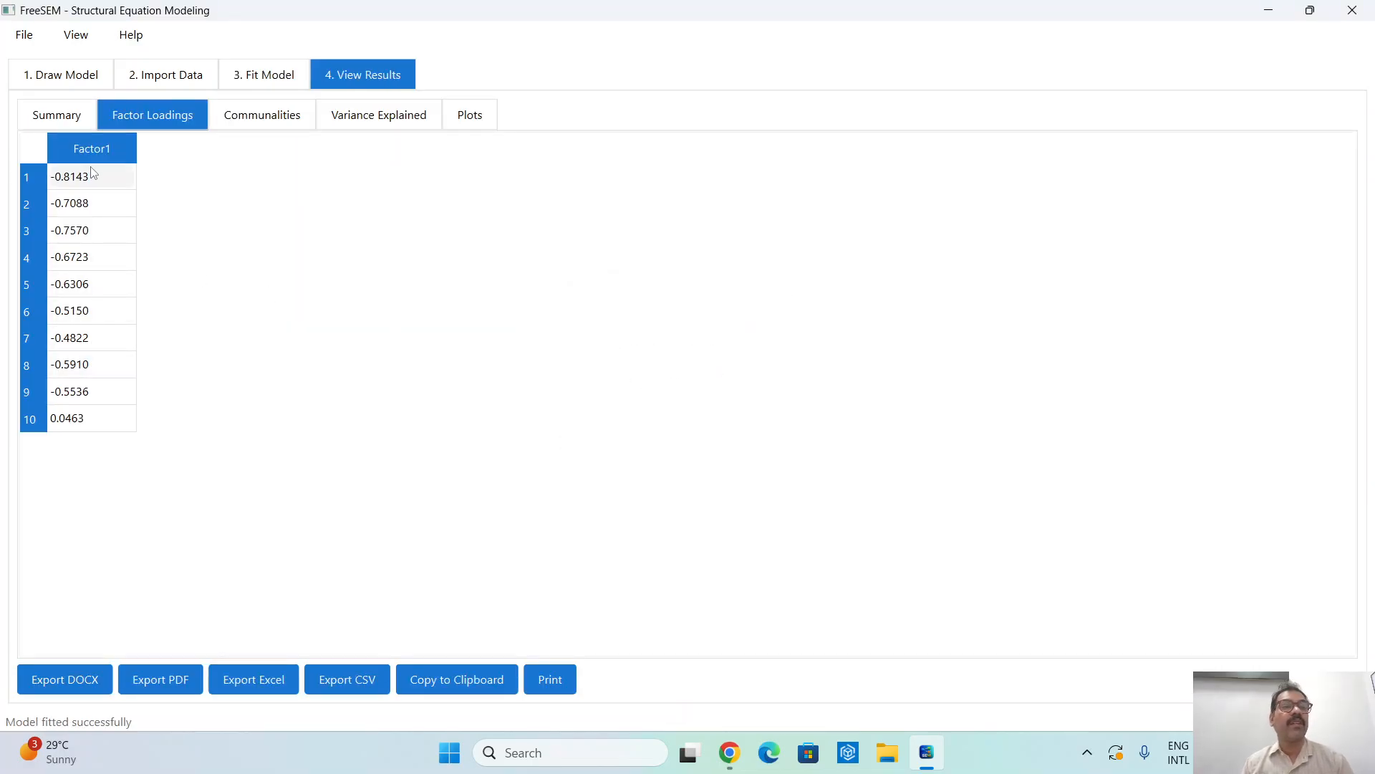
- Examine the refitted EFA's communalities, variance explained, scree plot and factor map, and return to its factor loadings
click(244, 118)
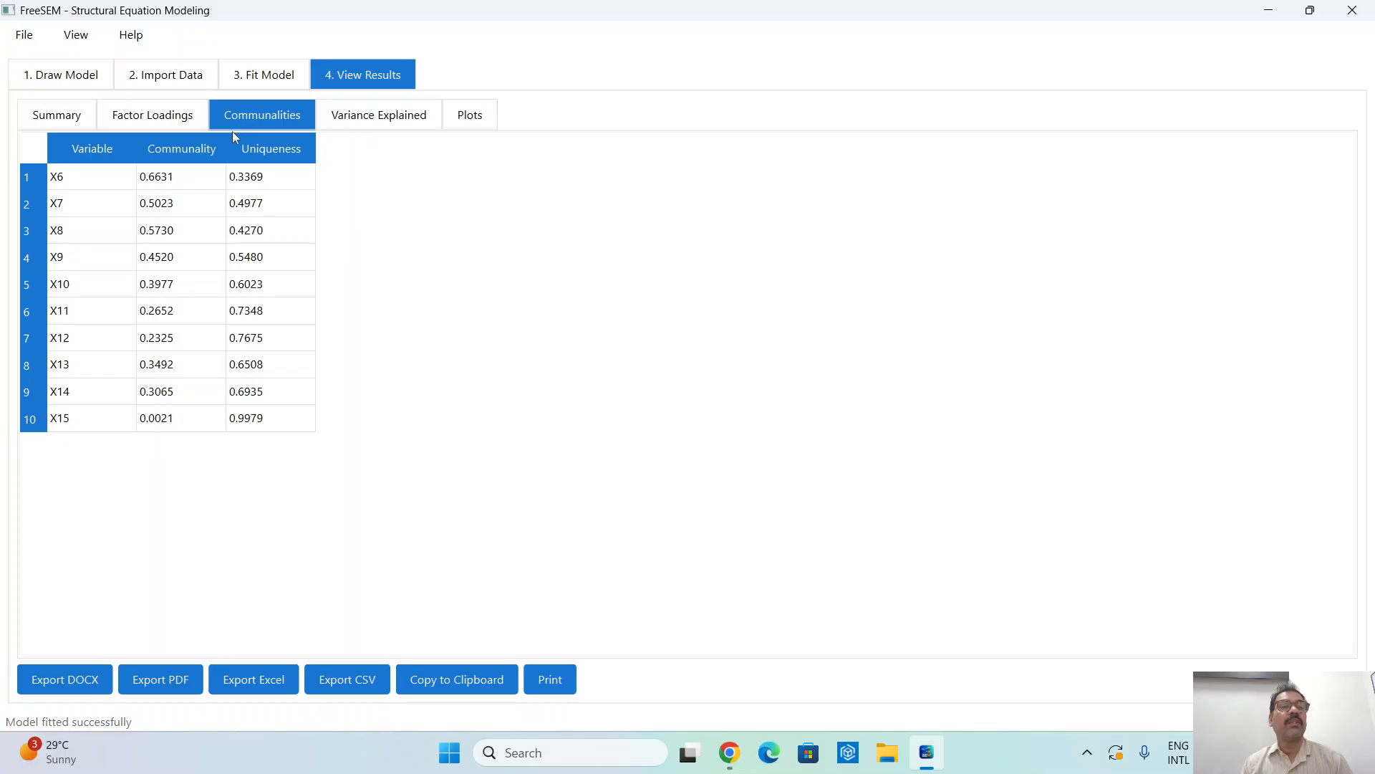
click(378, 113)
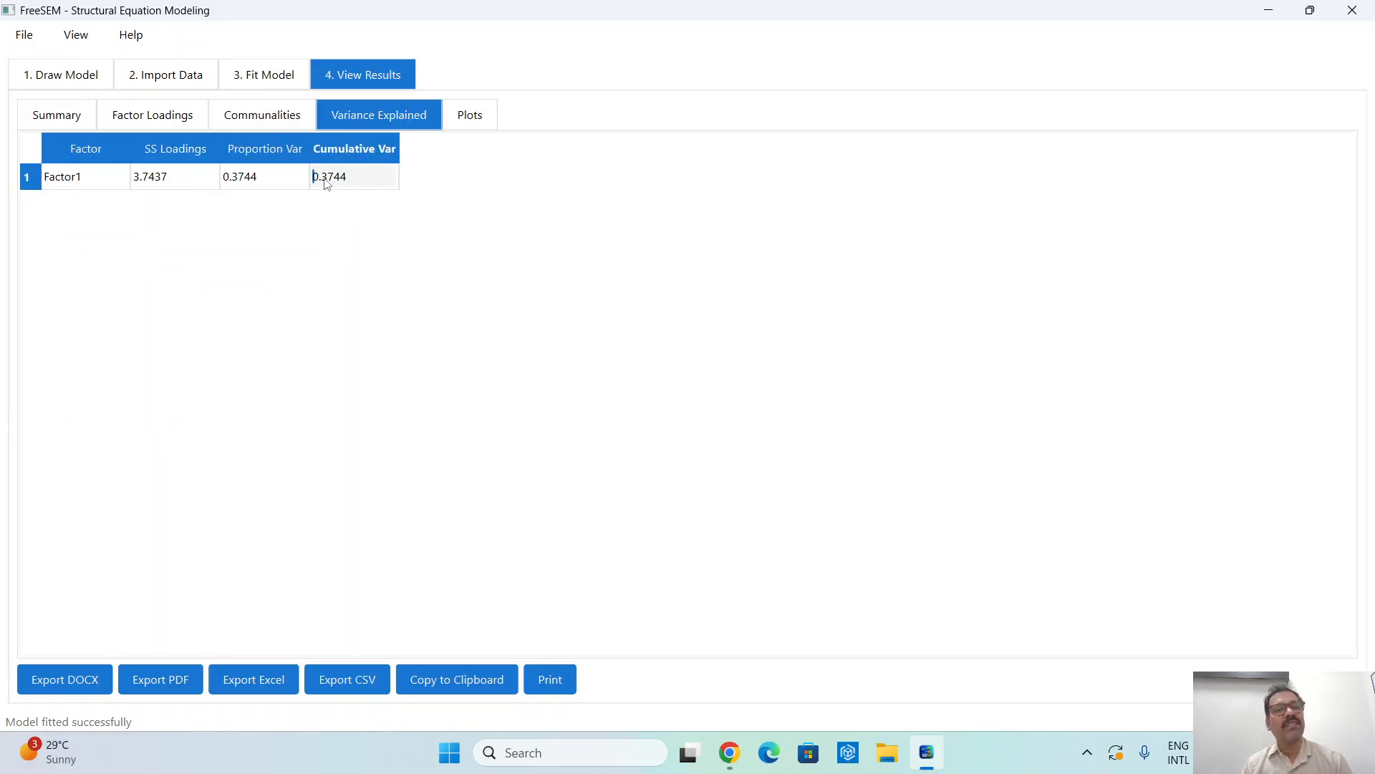
click(489, 116)
scroll(494, 379, down, 8)
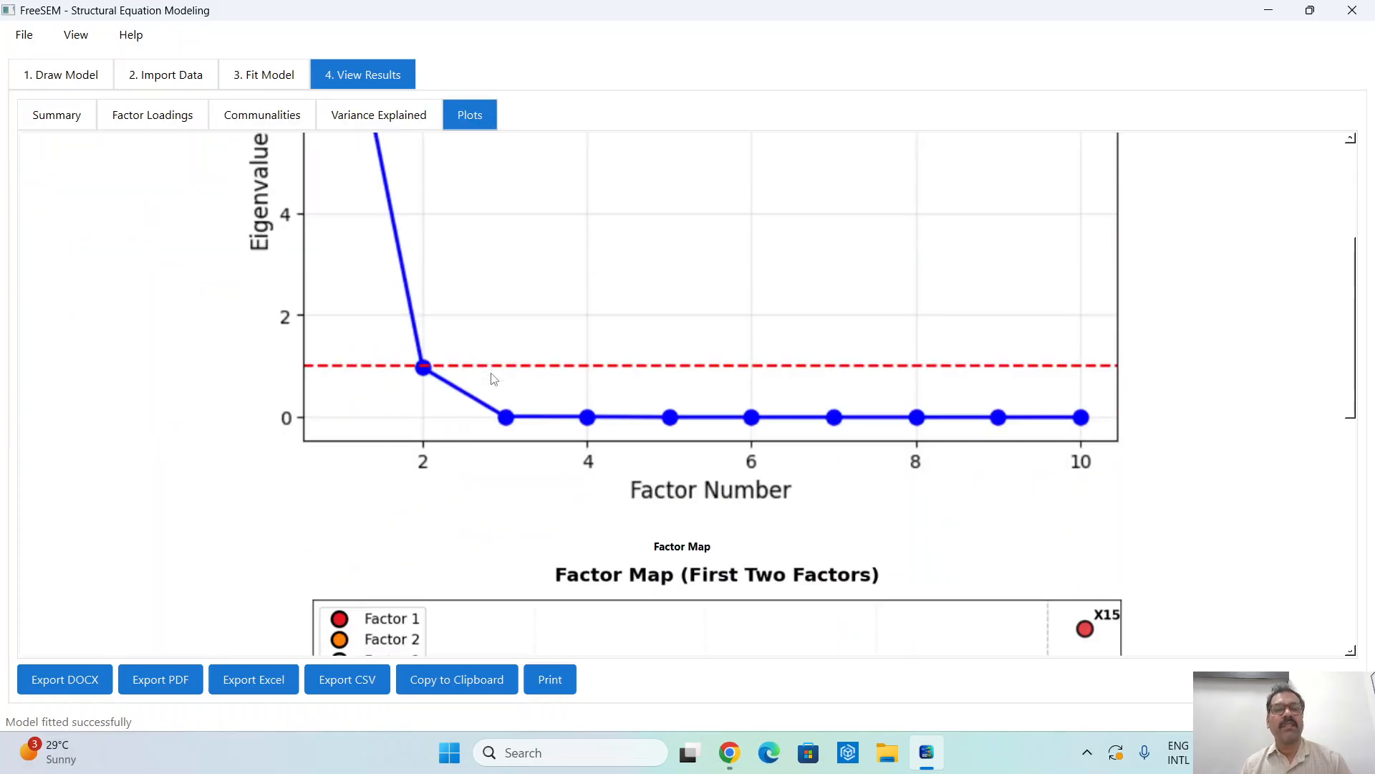
scroll(494, 379, up, 1)
scroll(493, 379, down, 4)
scroll(494, 379, up, 5)
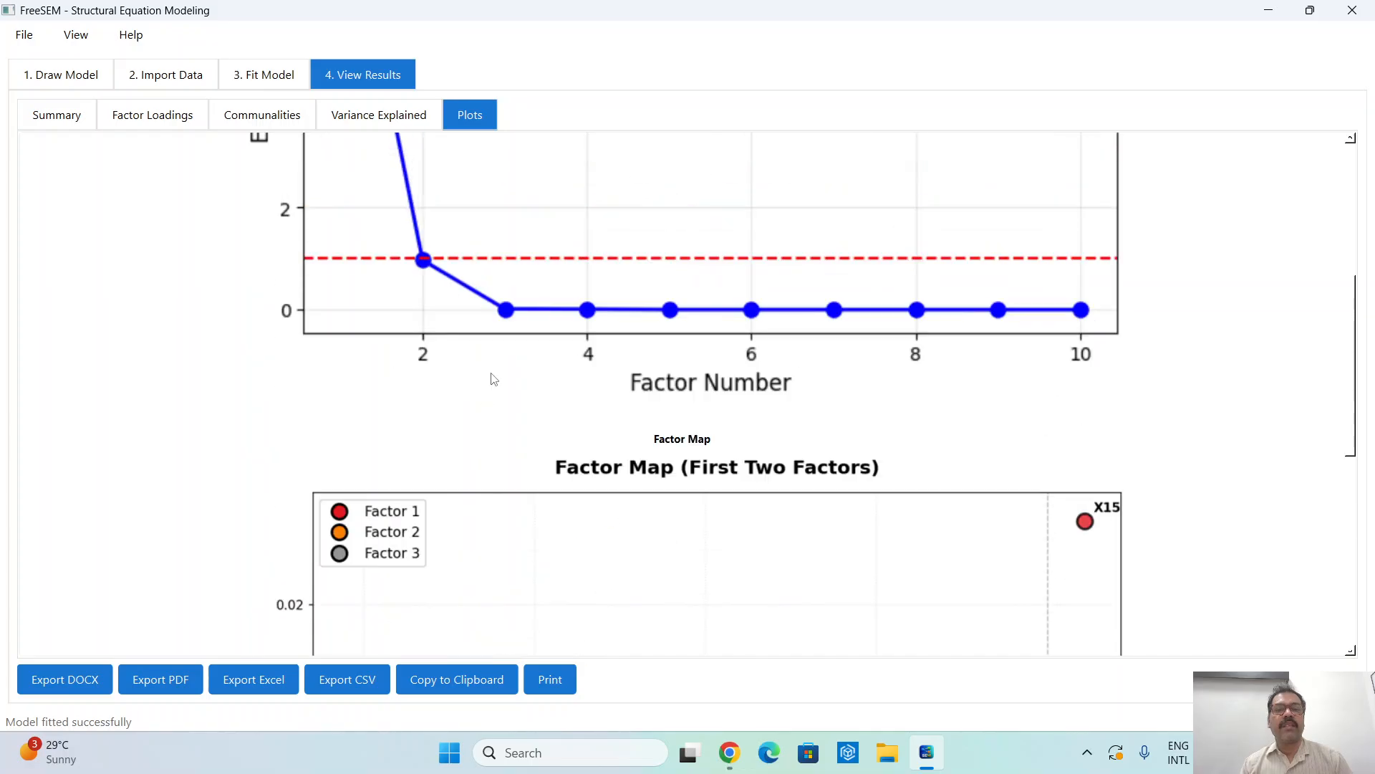
scroll(493, 379, down, 6)
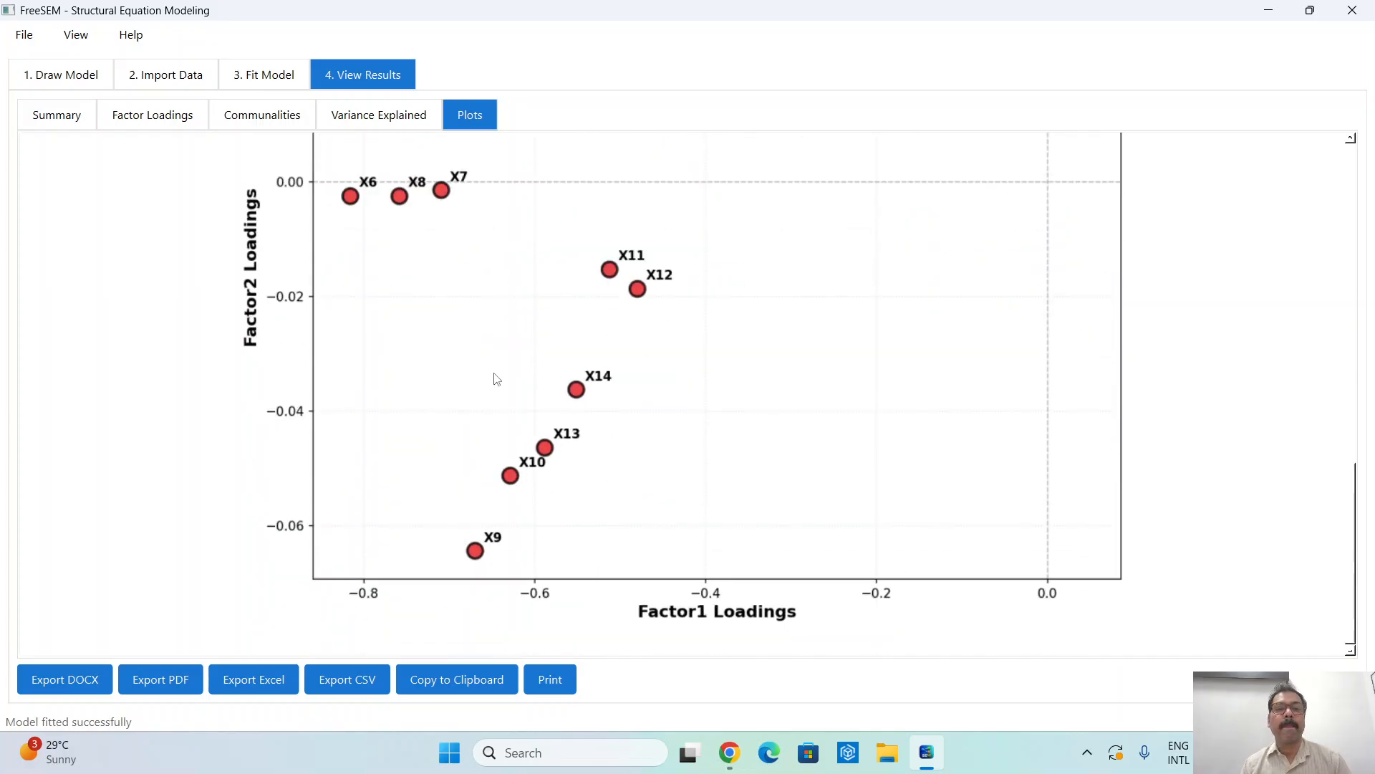
scroll(497, 379, up, 8)
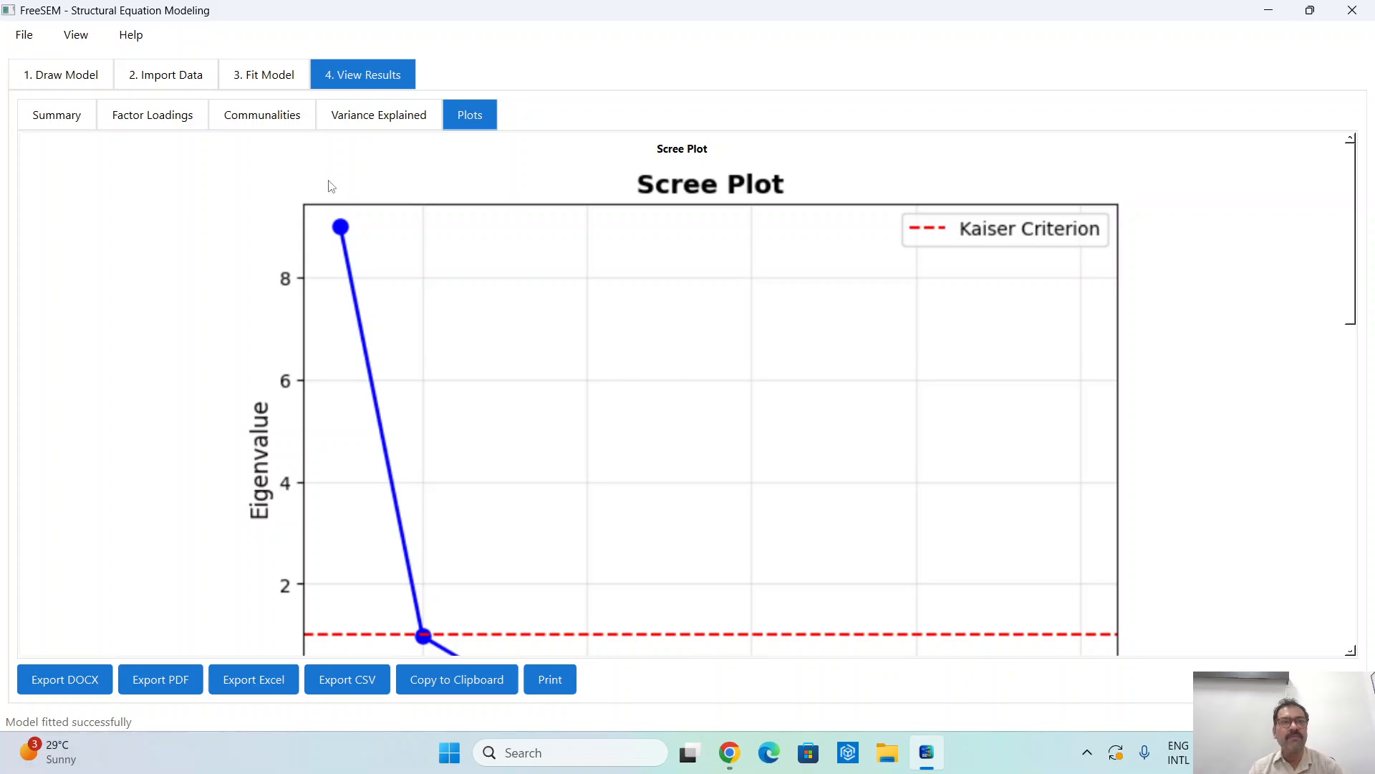
click(178, 121)
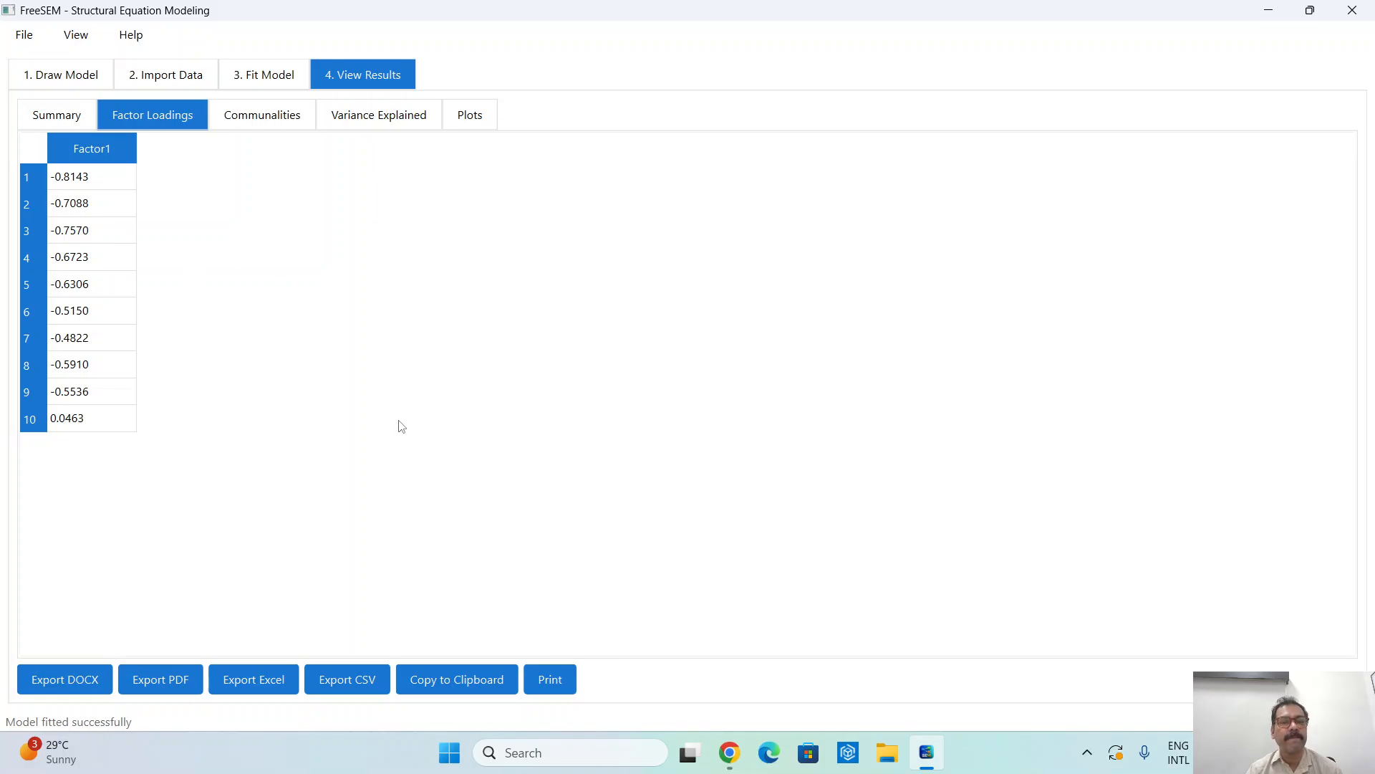